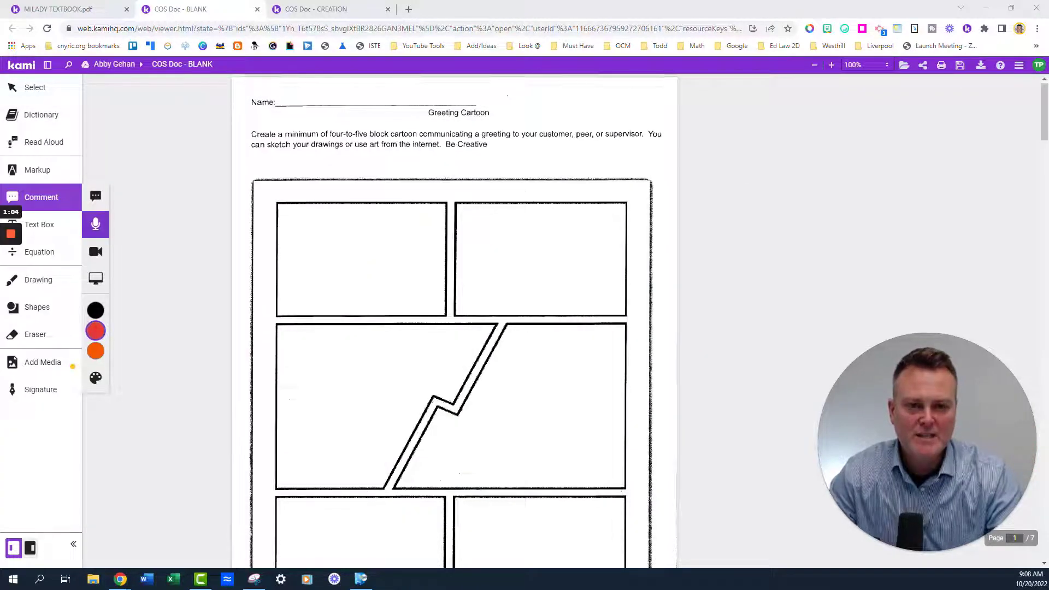
# Look through the pages of the blank worksheet and the completed COS Doc - CREATION version
pyautogui.scroll(-20, 454, 323)
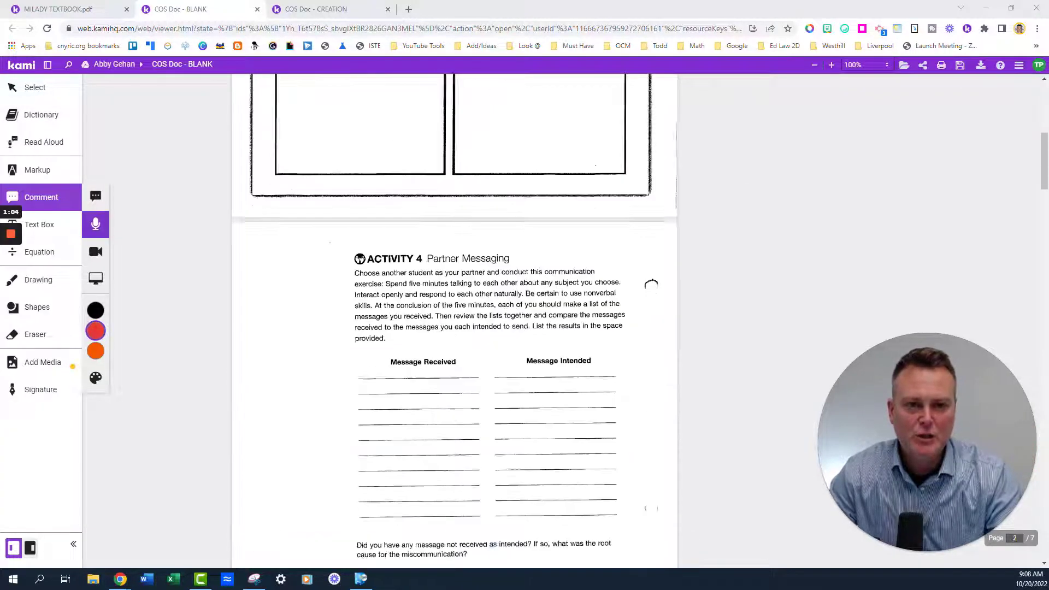
pyautogui.scroll(-20, 453, 322)
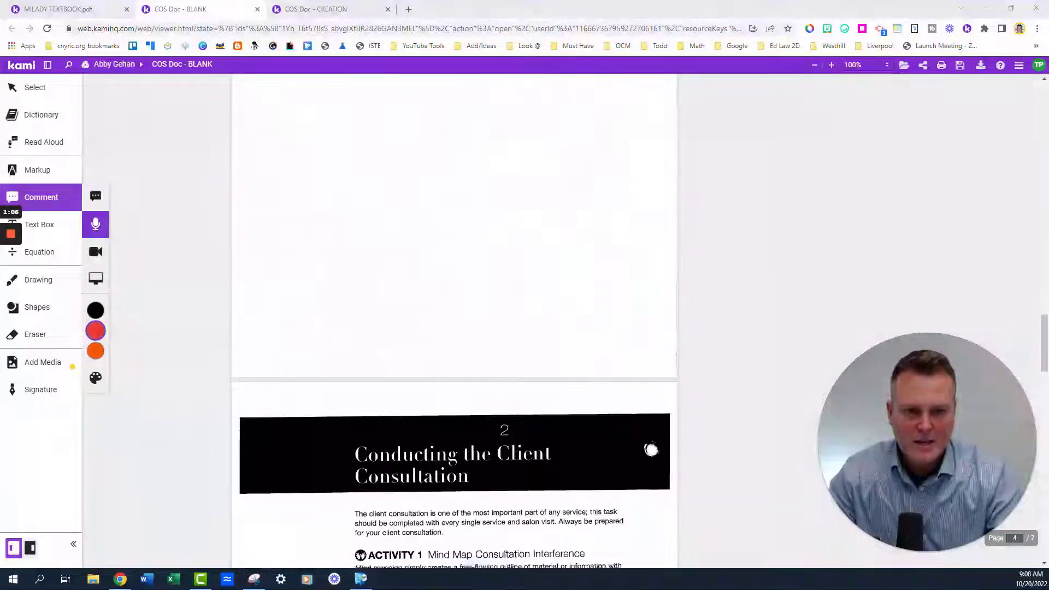
pyautogui.click(358, 5)
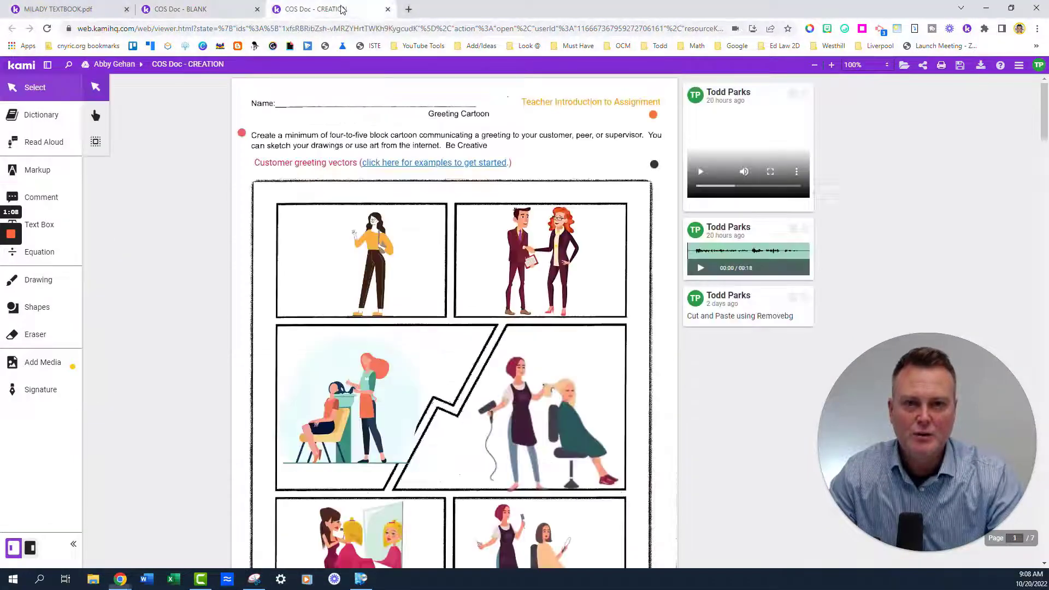
pyautogui.click(538, 258)
pyautogui.scroll(-2, 538, 258)
pyautogui.scroll(-10, 538, 248)
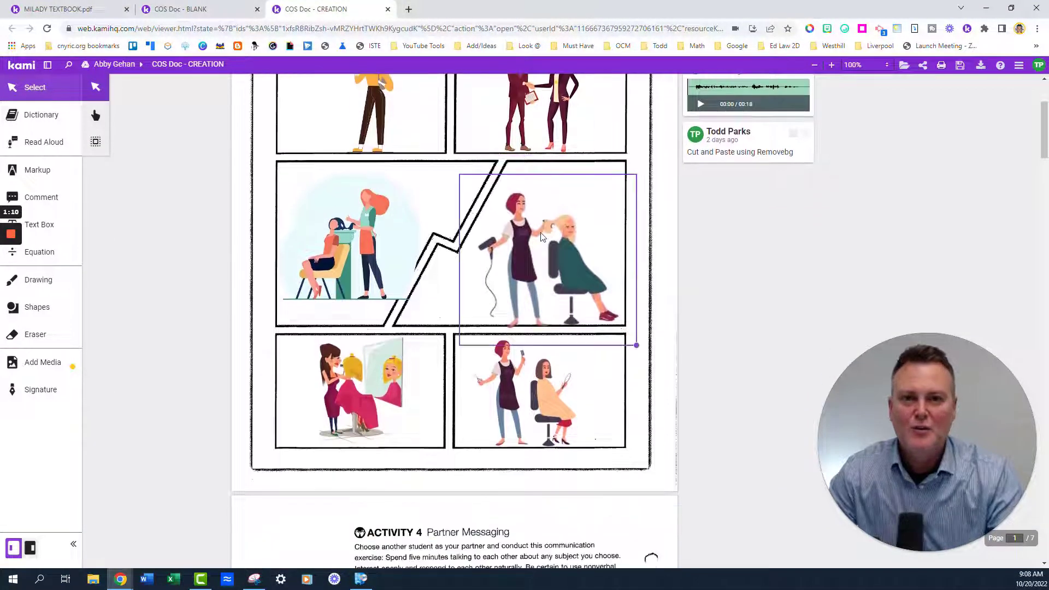
pyautogui.scroll(-15, 538, 248)
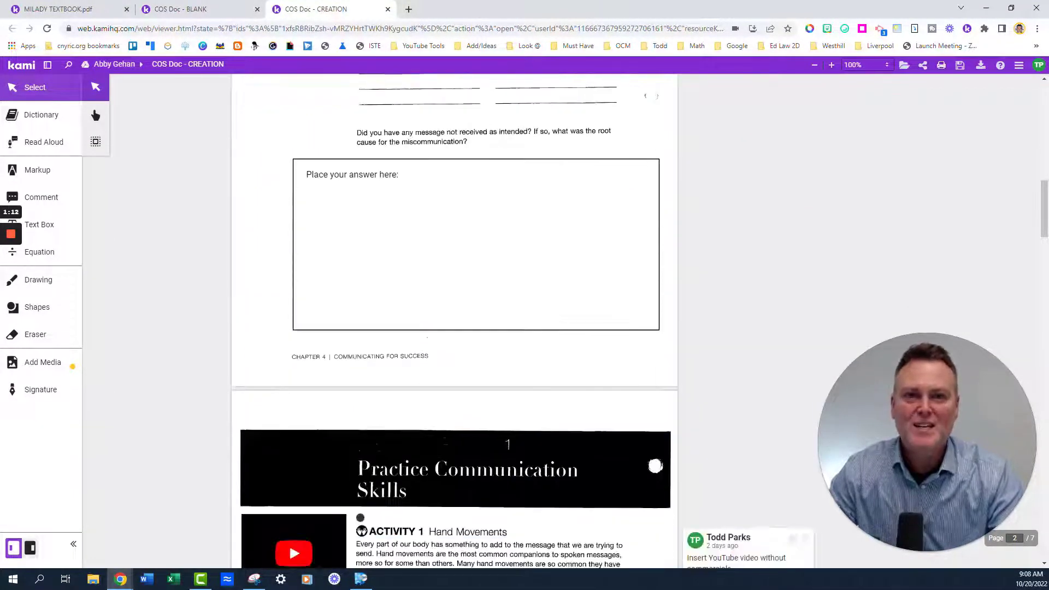
pyautogui.scroll(-6, 535, 252)
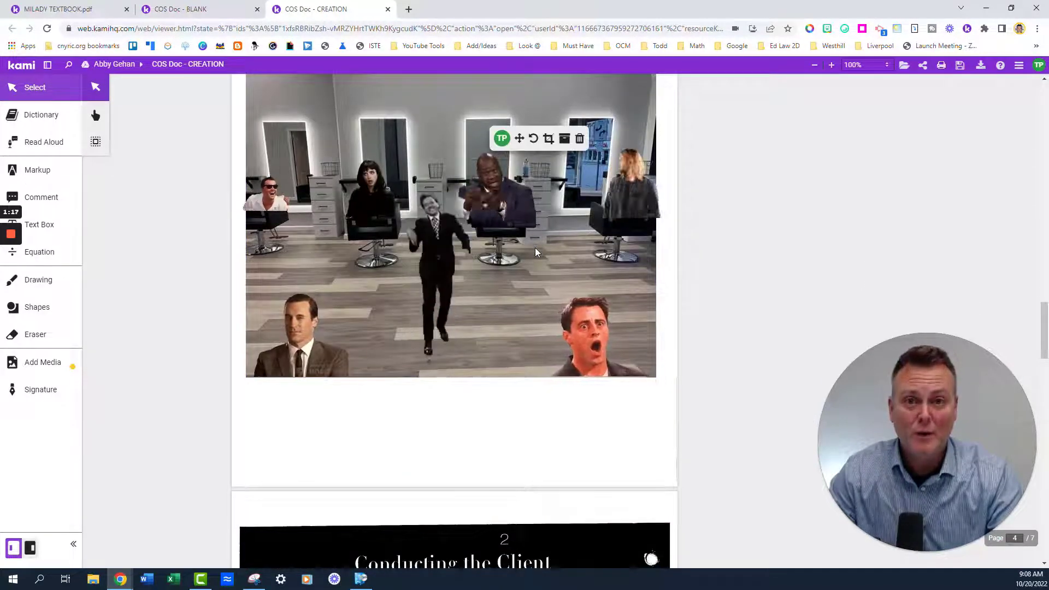
pyautogui.click(535, 252)
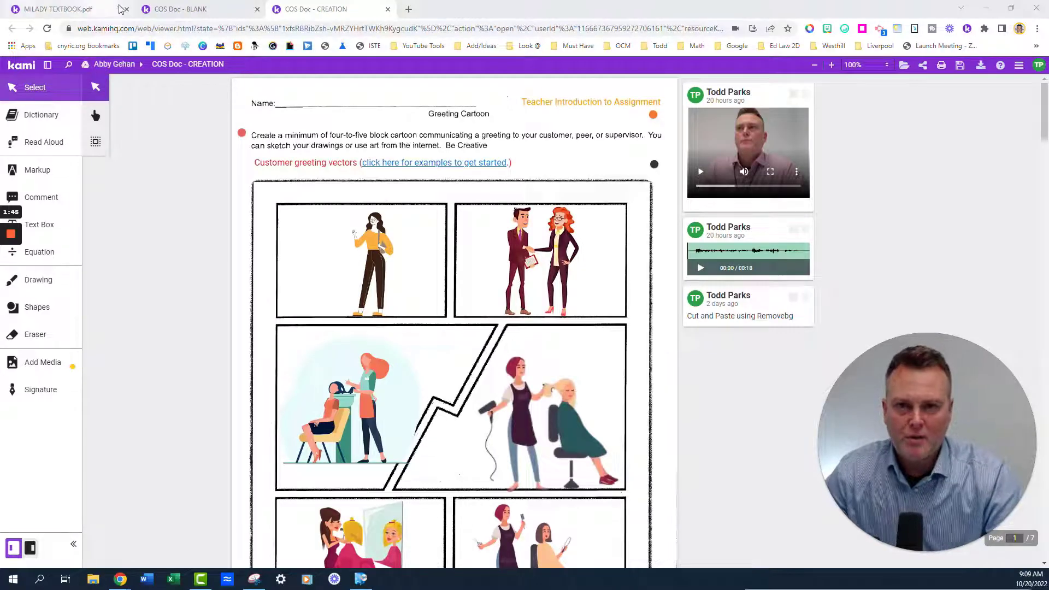
# Compare the first pages of the blank and CREATION documents and select the video comment in the CREATION document
pyautogui.click(180, 9)
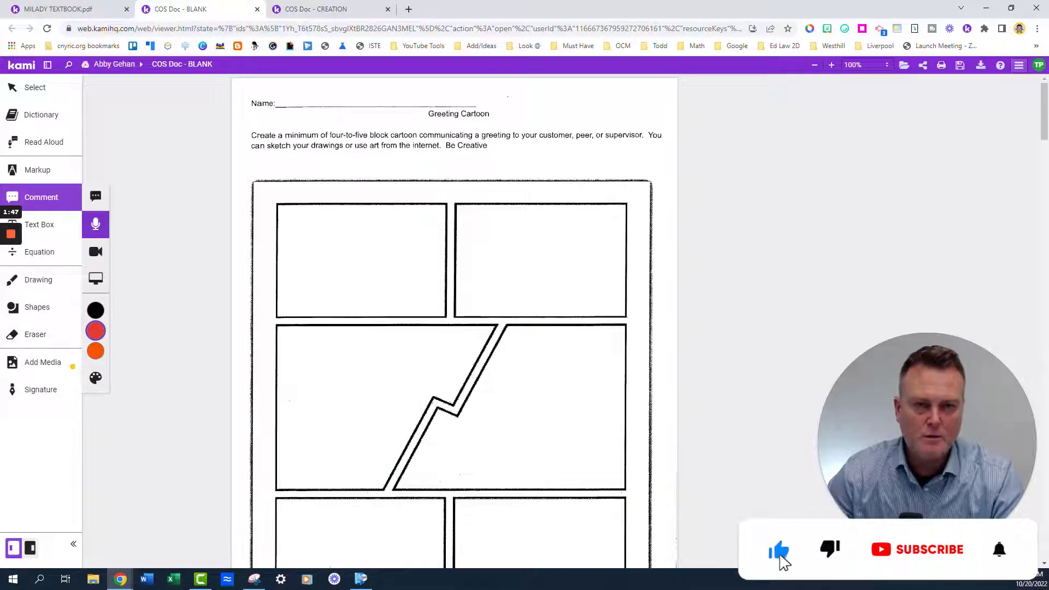
pyautogui.click(326, 9)
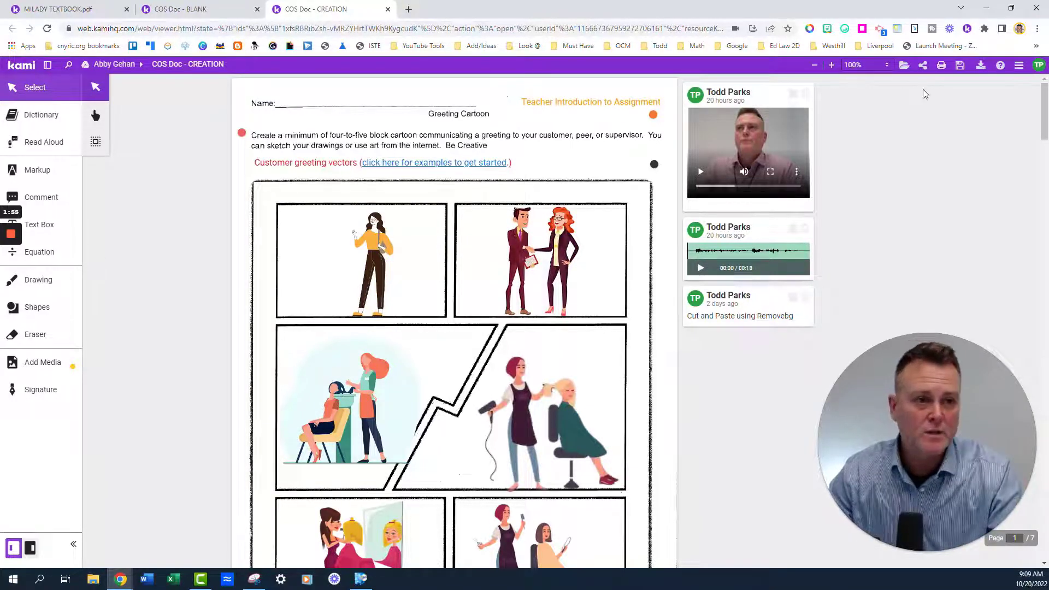
pyautogui.click(687, 127)
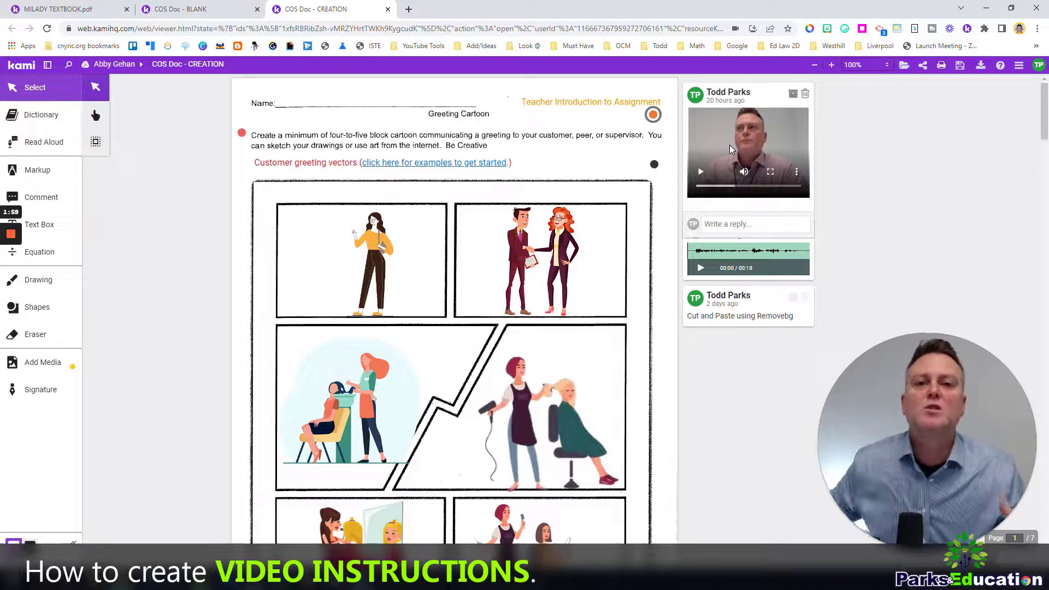
# Try to place a video comment beside the Name line on the first page of COS Doc - BLANK
pyautogui.click(181, 9)
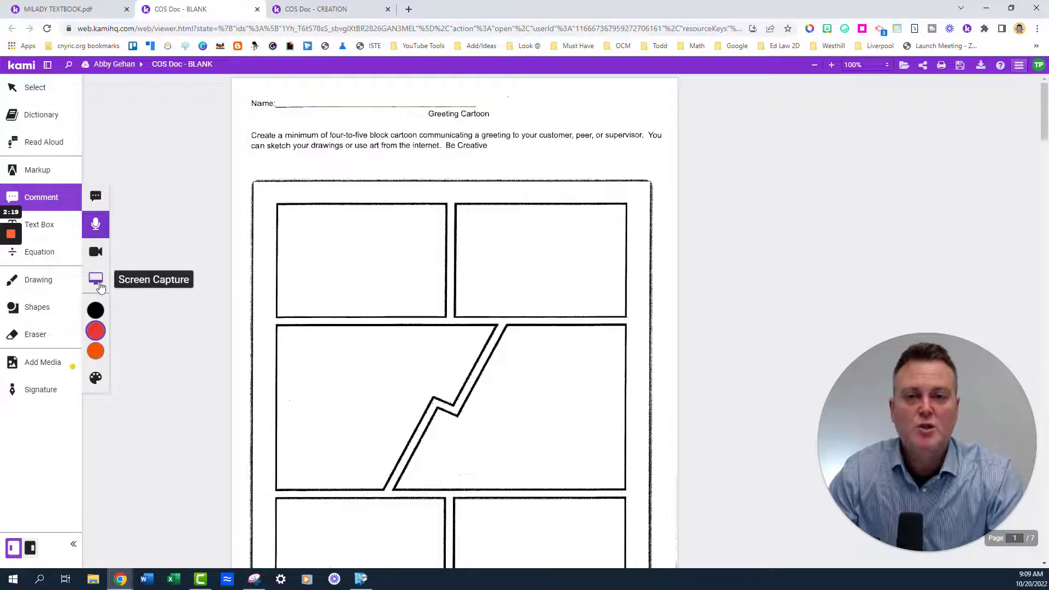
pyautogui.click(96, 253)
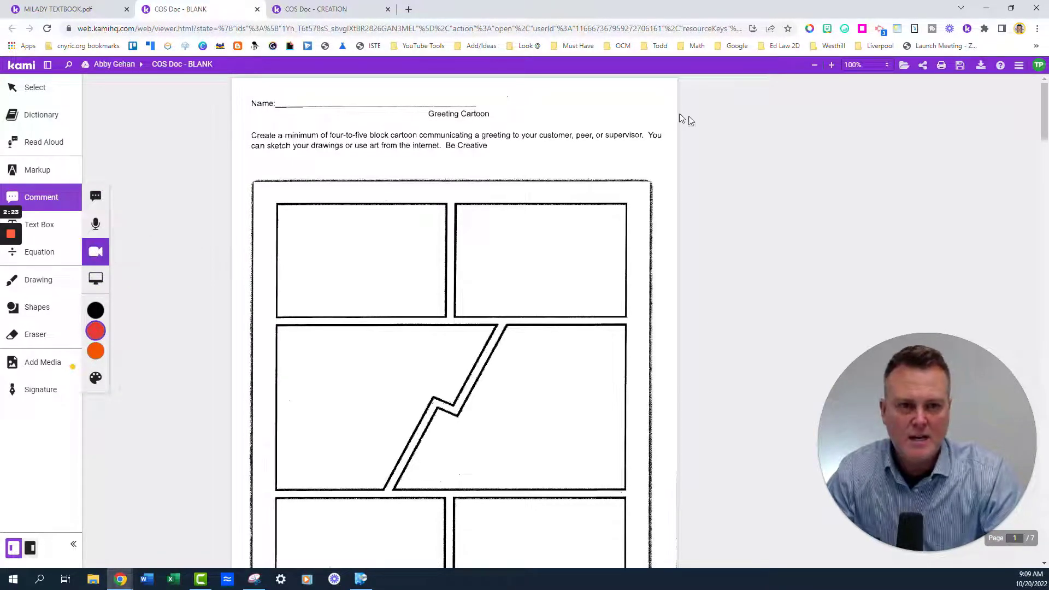
pyautogui.click(637, 102)
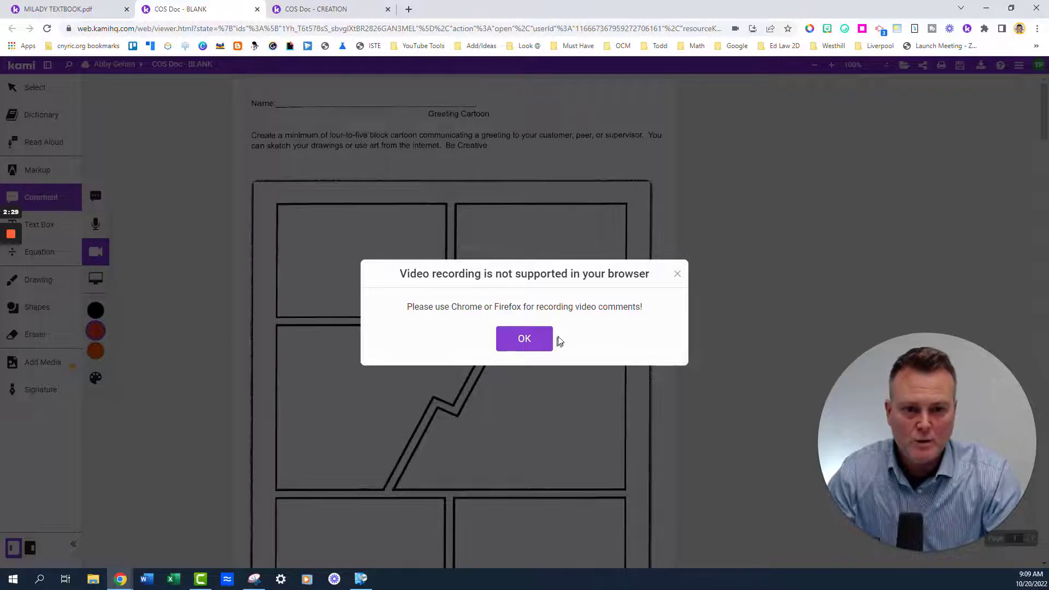
pyautogui.click(677, 273)
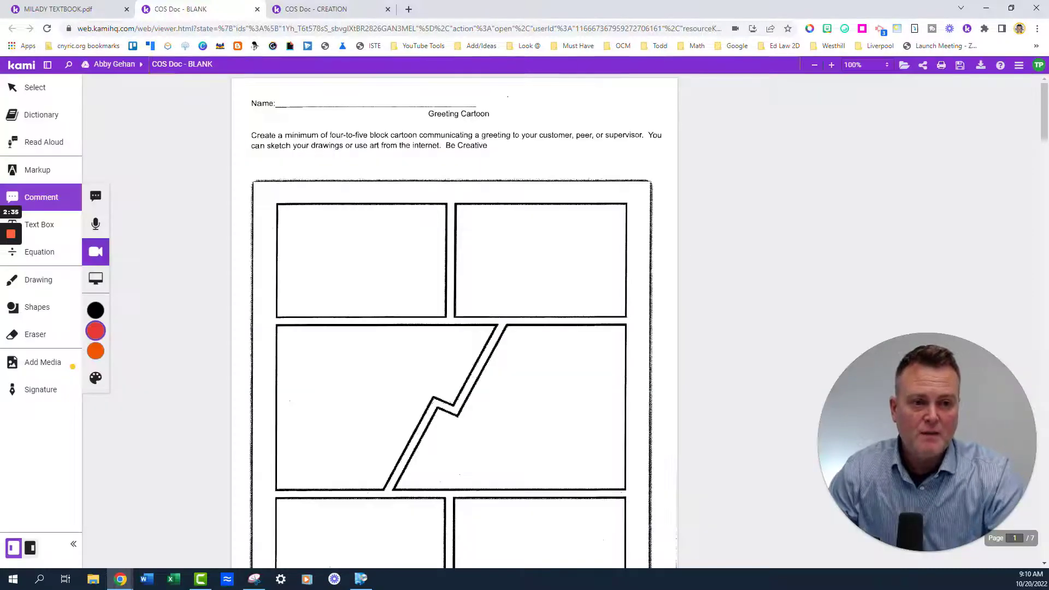
pyautogui.click(650, 103)
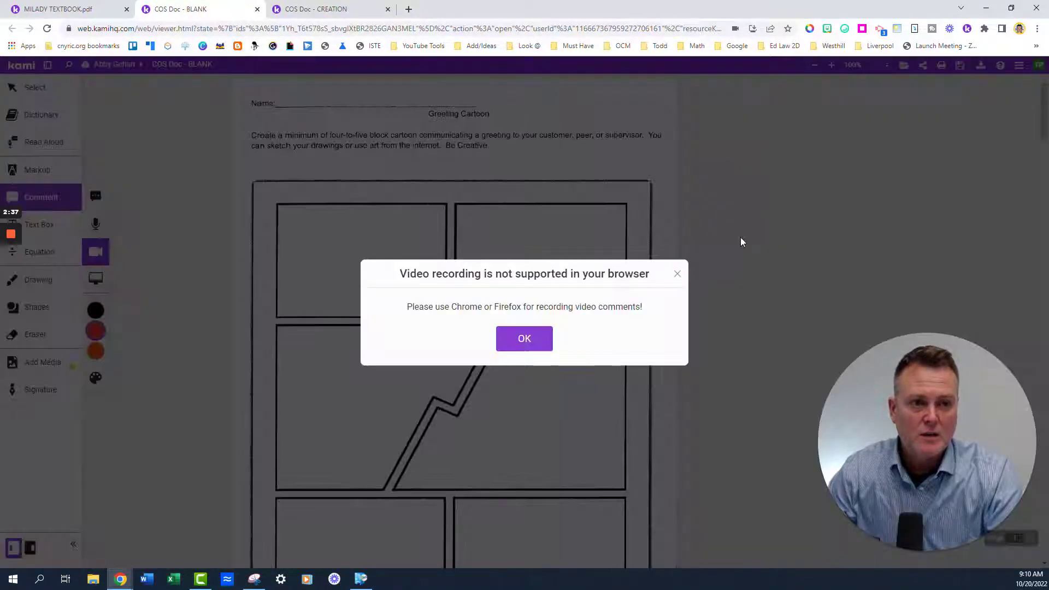
pyautogui.click(677, 274)
# View the CREATION document's video comment in full screen, return to the page and deselect the comment
pyautogui.click(342, 9)
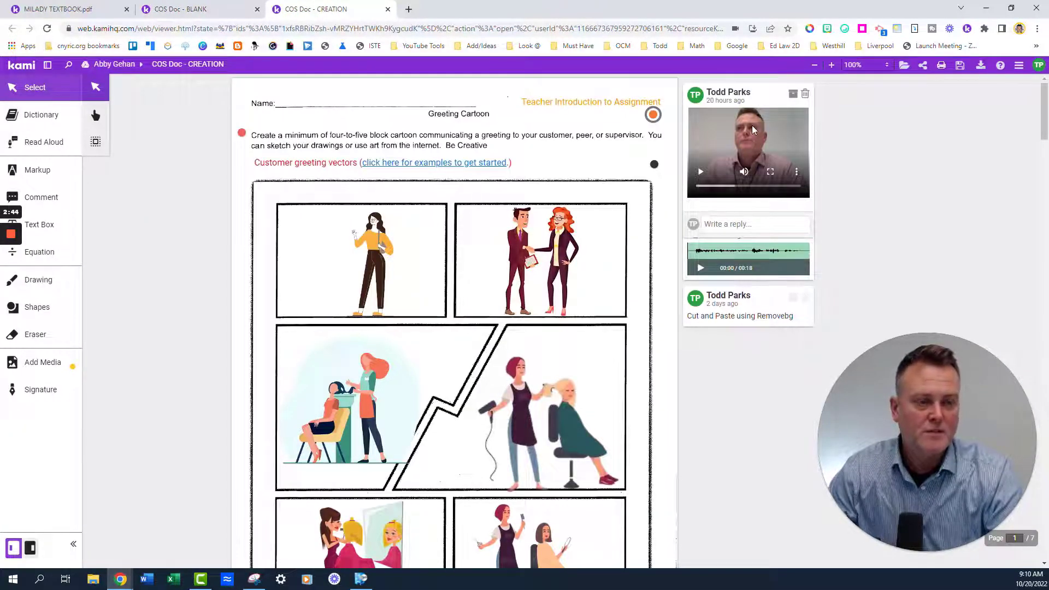
pyautogui.click(770, 172)
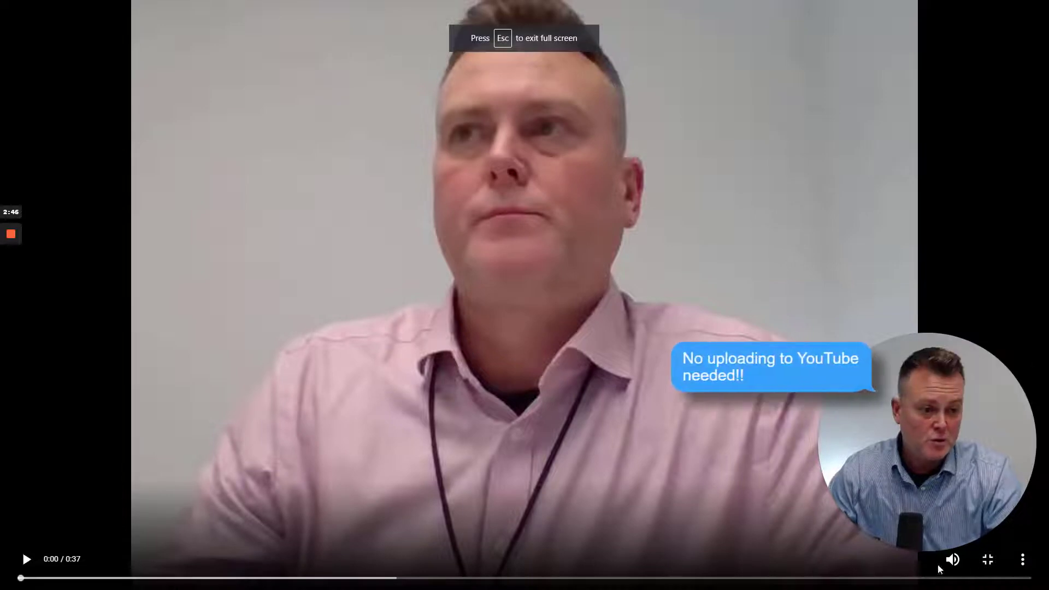
pyautogui.click(988, 560)
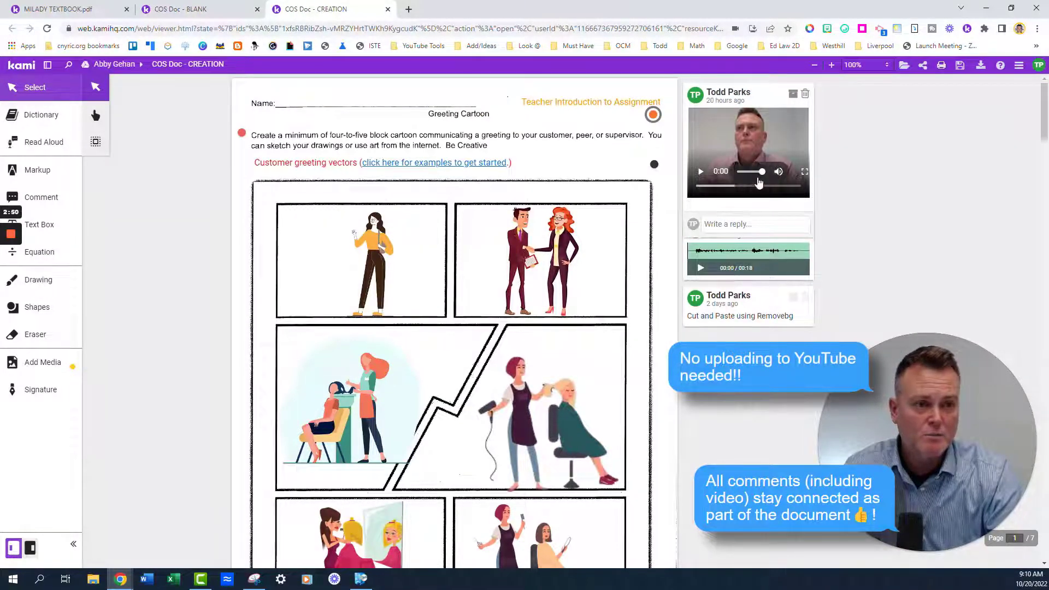
pyautogui.click(523, 107)
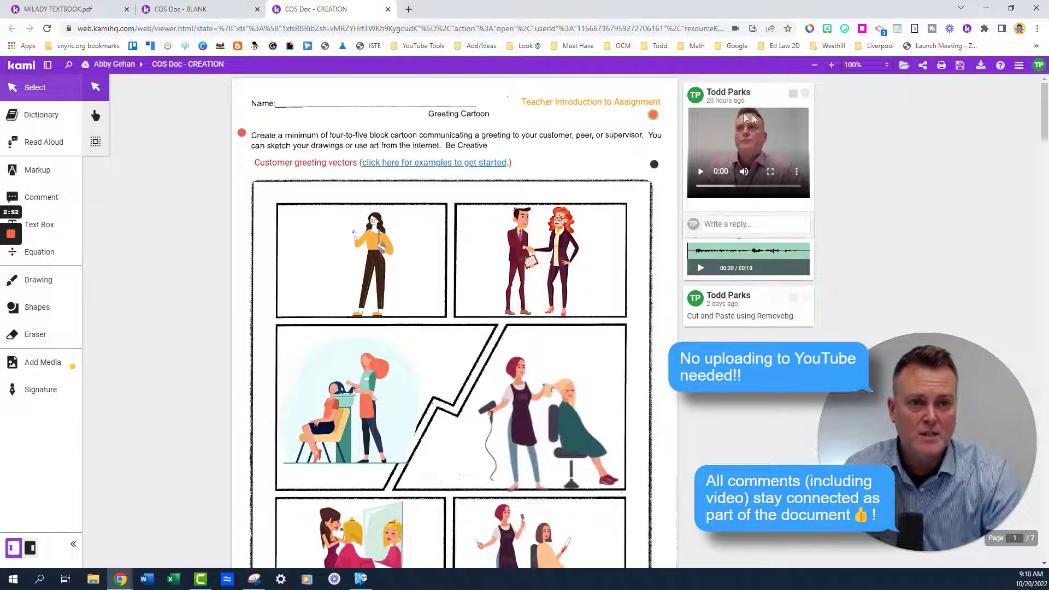
pyautogui.click(184, 115)
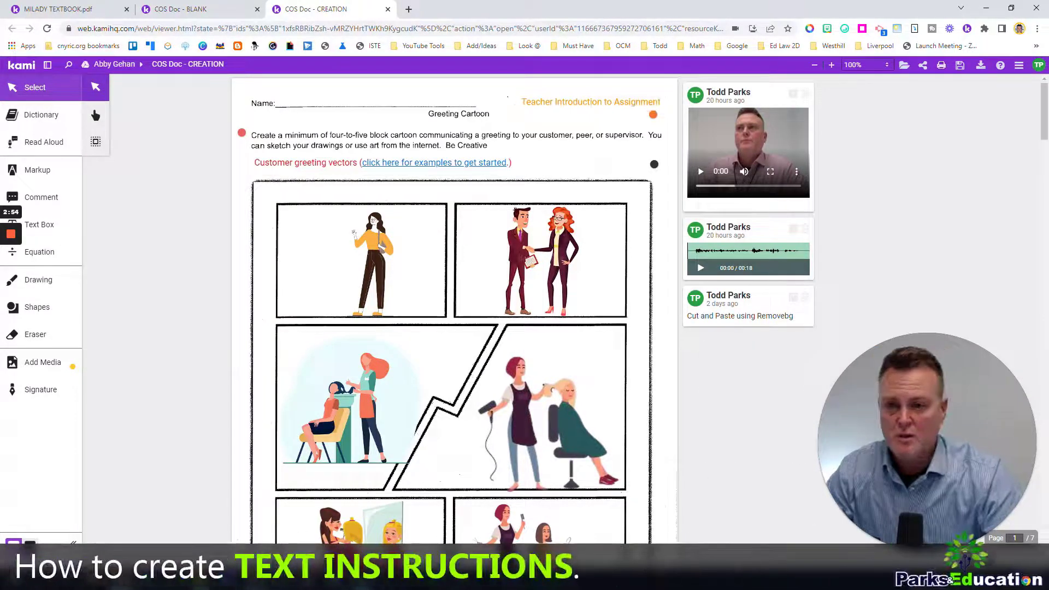
# Add an orange size-16 text box reading "Teacher Instructions for Assignment" beside the blank worksheet's Name line and shift it slightly left
pyautogui.click(197, 10)
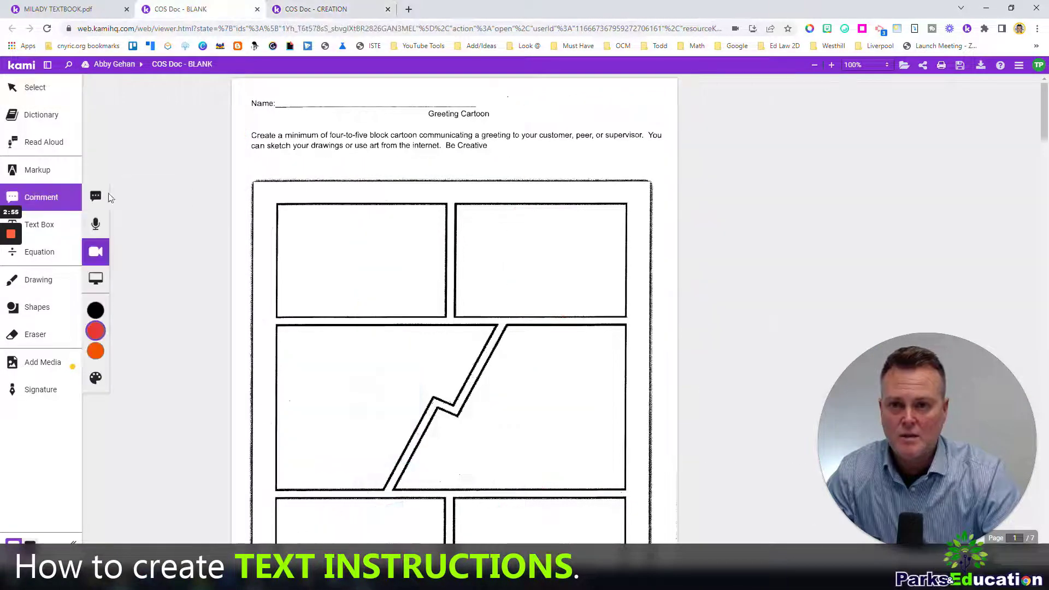
pyautogui.click(45, 235)
pyautogui.click(106, 263)
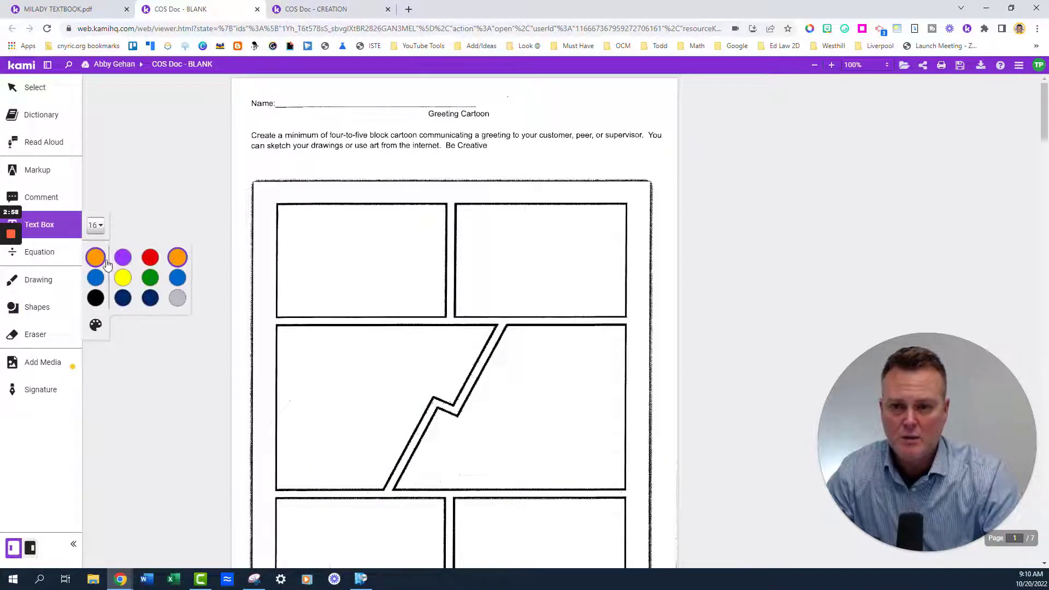
pyautogui.click(107, 264)
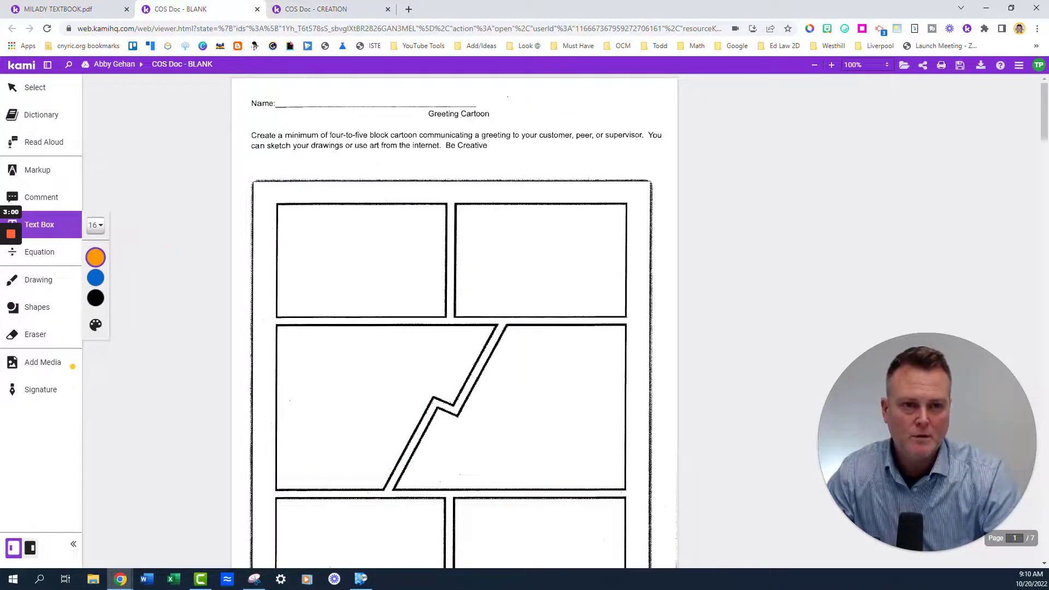
pyautogui.click(529, 102)
pyautogui.write('Teacher Instructions for Assignment')
pyautogui.press('Escape')
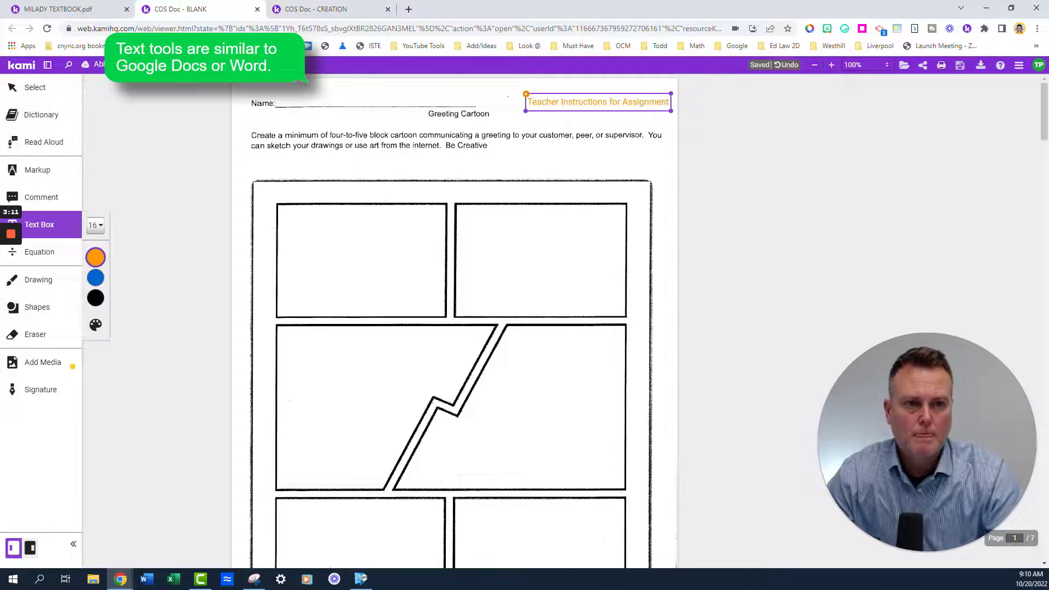
pyautogui.click(584, 102)
pyautogui.moveTo(544, 111); pyautogui.dragTo(522, 110)
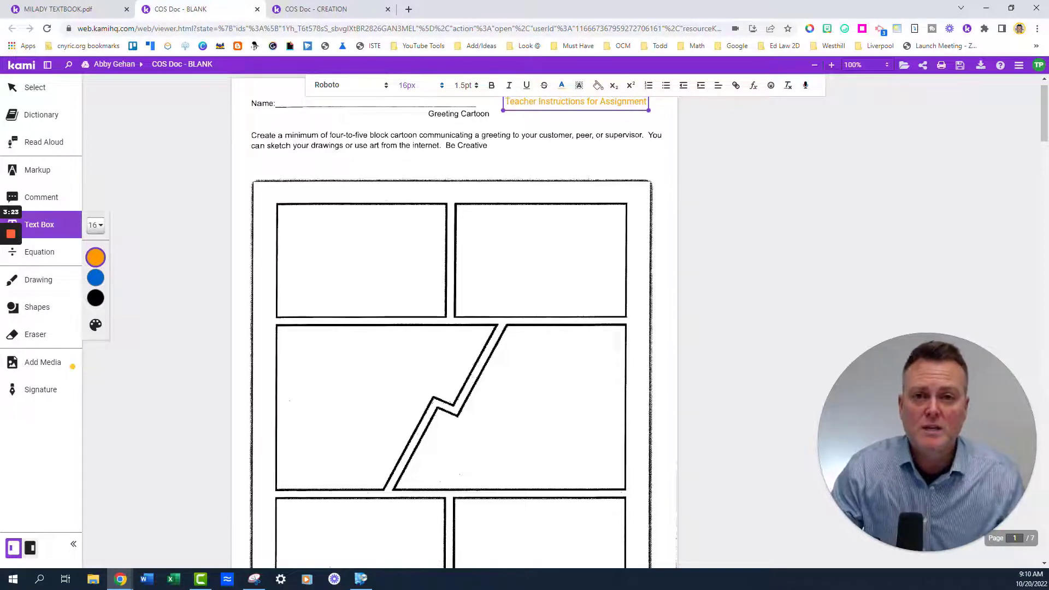
# Show the existing voice comment beside the cartoon instructions in the CREATION document
pyautogui.click(328, 9)
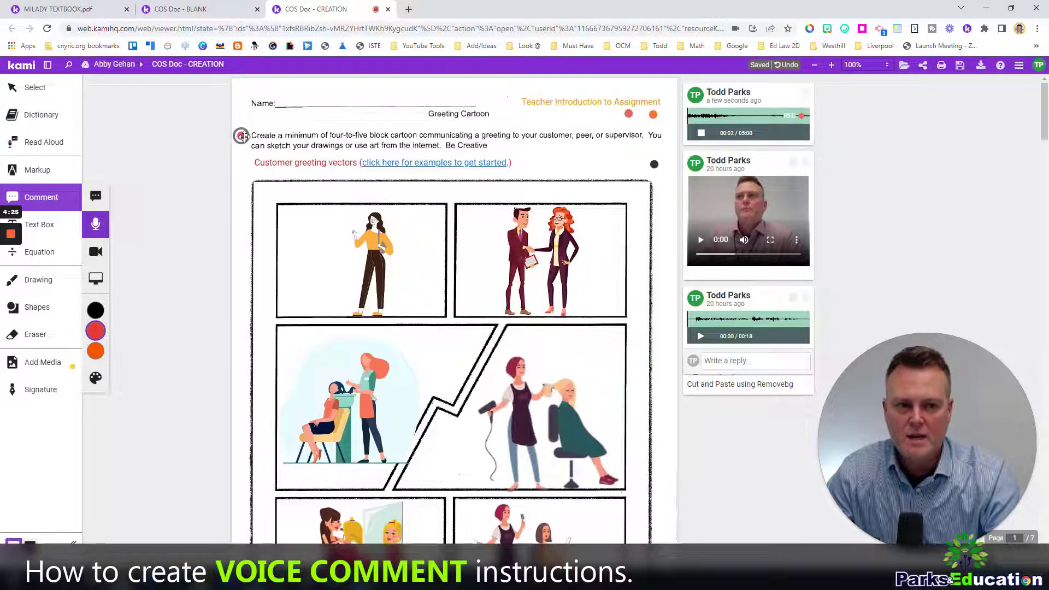
pyautogui.click(243, 137)
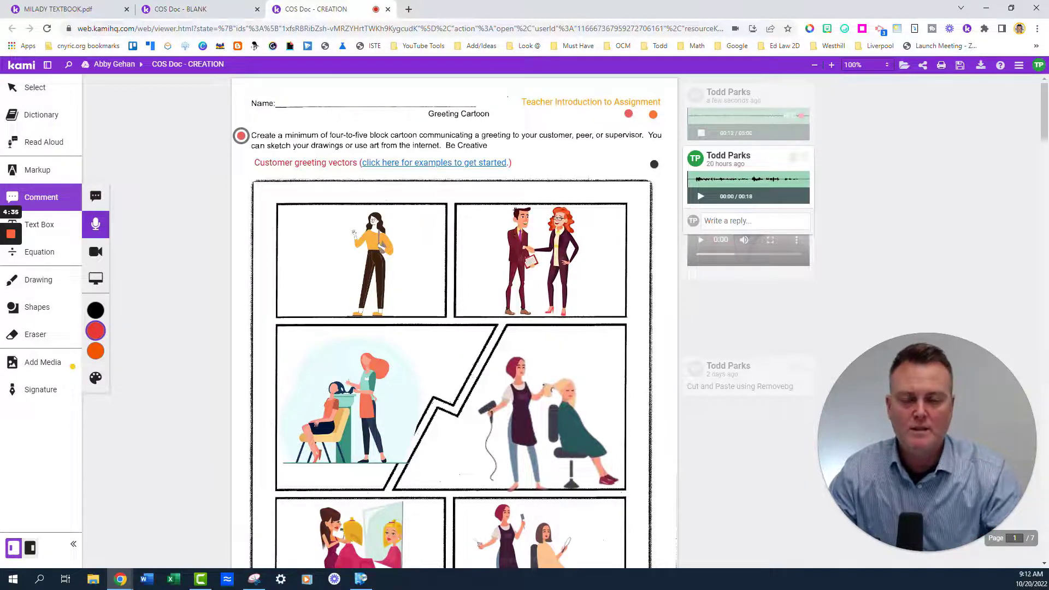
pyautogui.moveTo(381, 161)
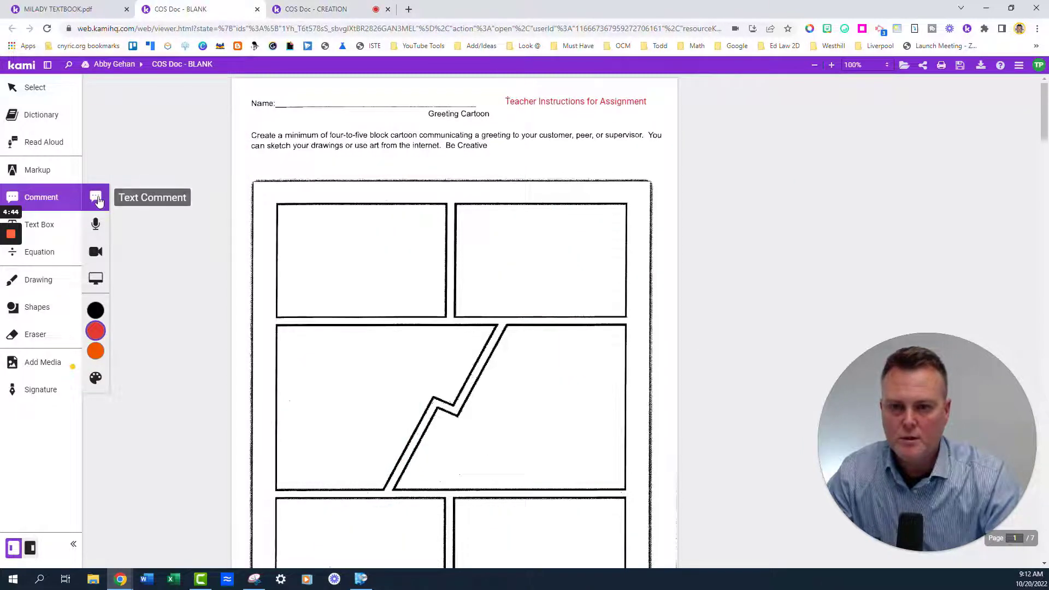
# Place a red voice comment in front of the "Create a minimum of four-to-five block cartoon" instructions on the blank worksheet
pyautogui.click(97, 228)
pyautogui.moveTo(94, 339)
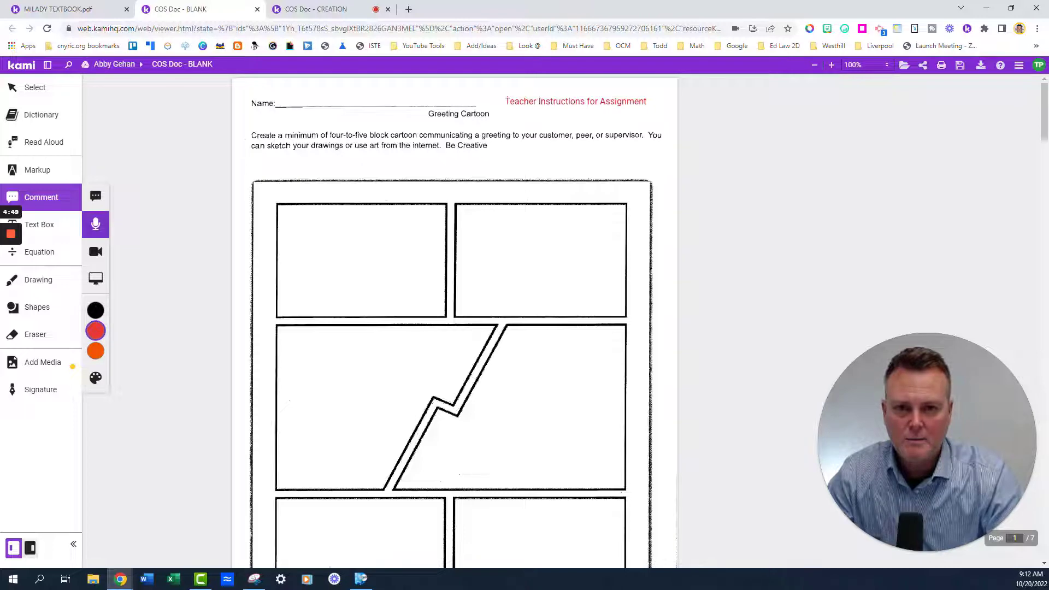
pyautogui.click(238, 133)
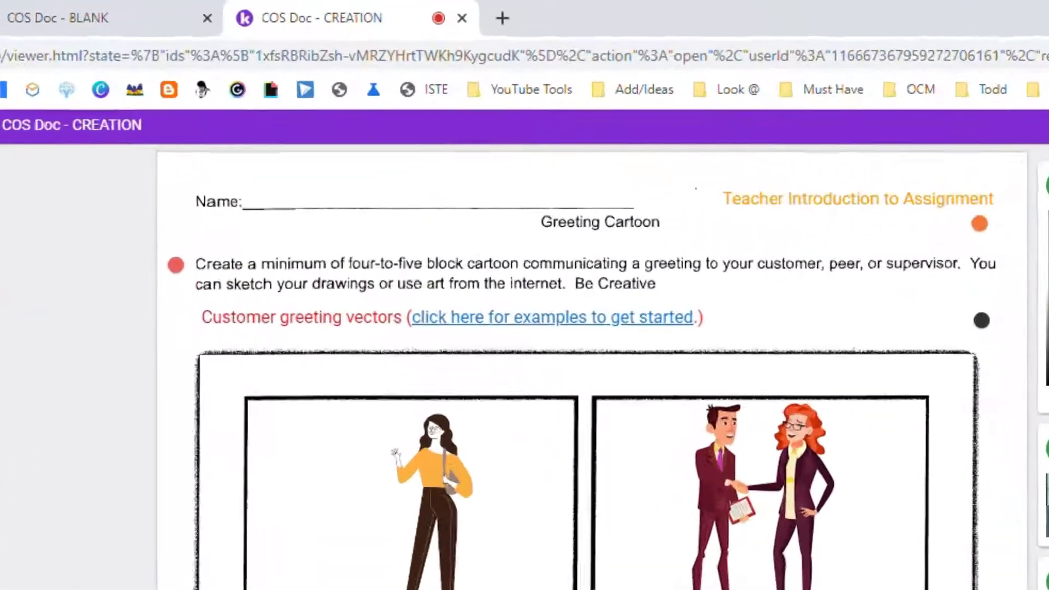
# Follow the "click here for examples to get started" link in the CREATION document and browse the salon customer greeting vector images
pyautogui.click(382, 163)
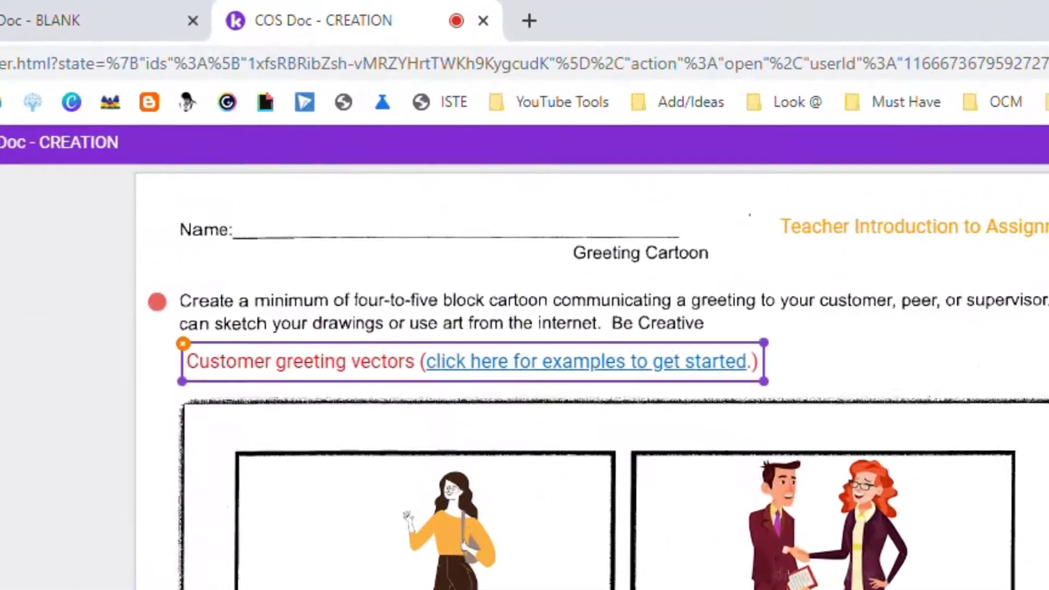
pyautogui.click(616, 361)
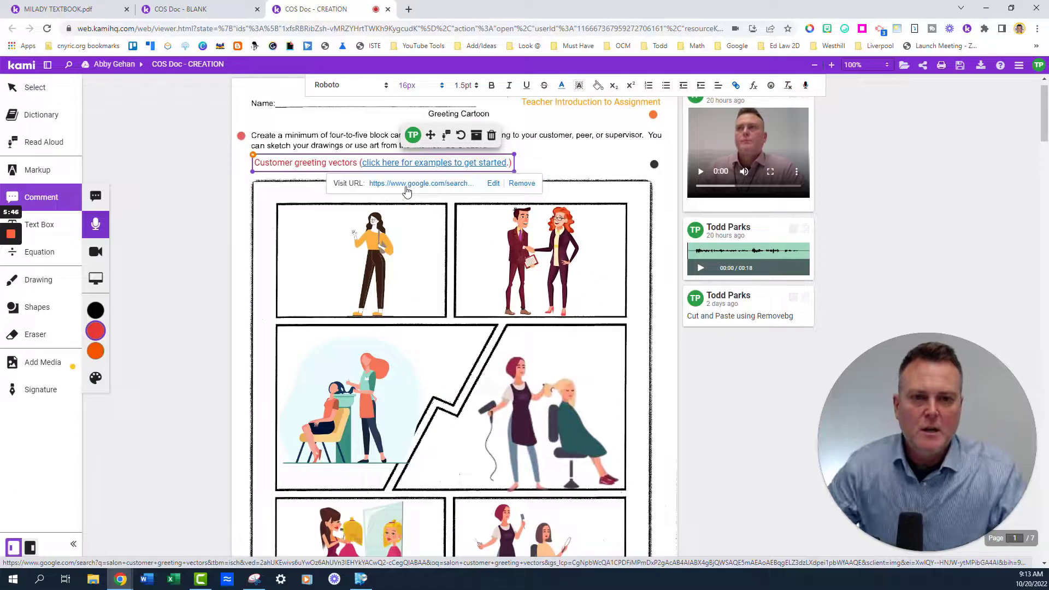
pyautogui.click(405, 185)
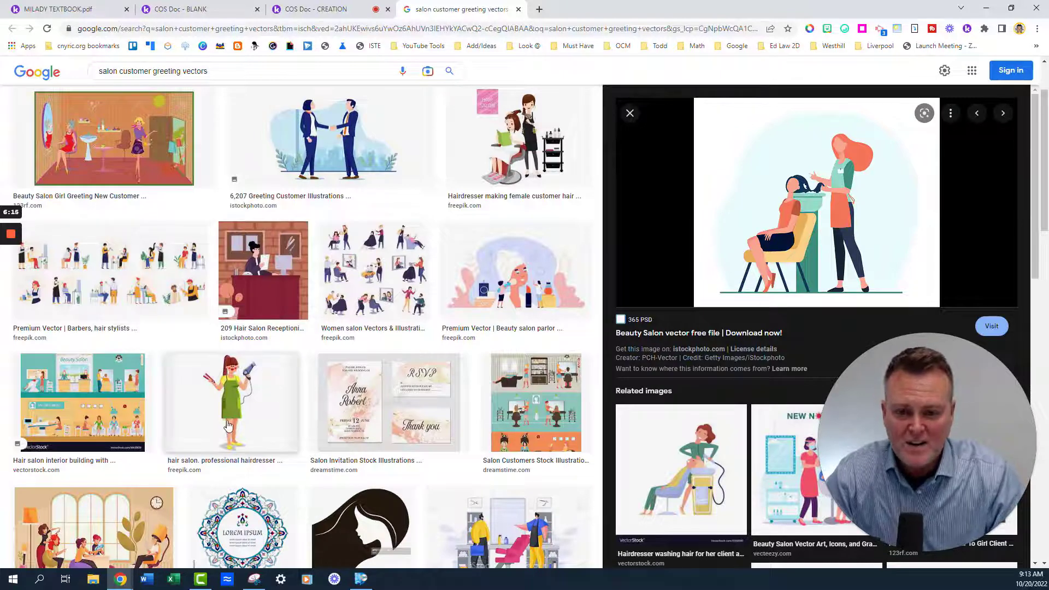
pyautogui.scroll(-2, 228, 425)
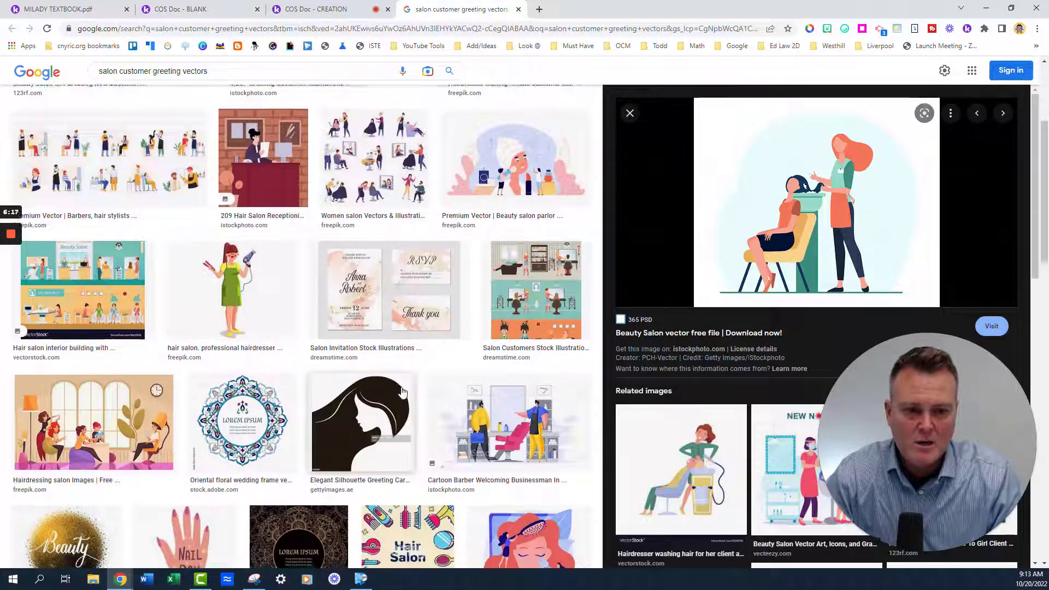
pyautogui.scroll(-3, 402, 391)
pyautogui.scroll(-2, 402, 391)
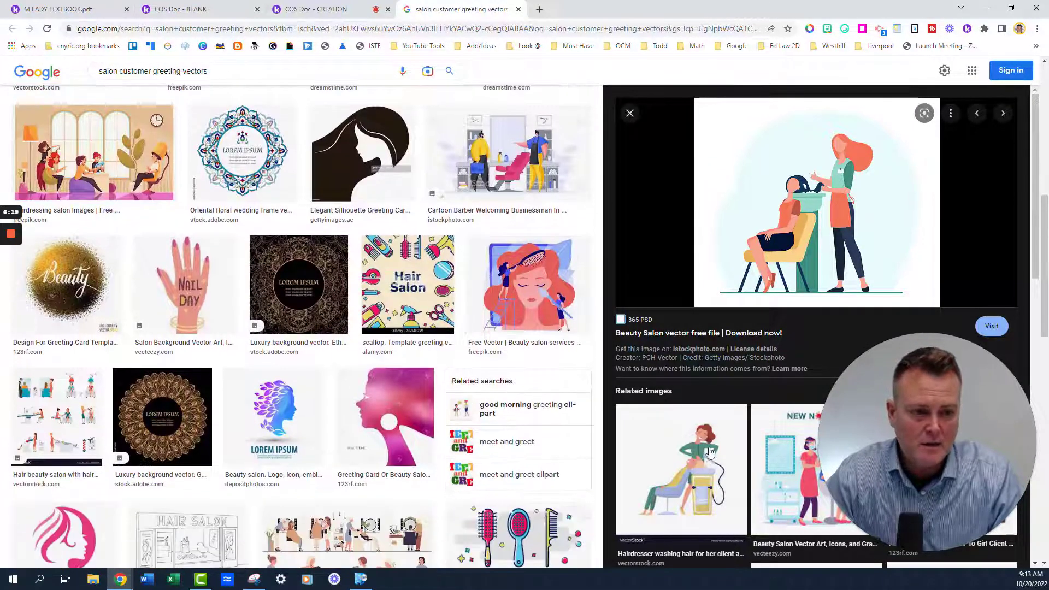
# Copy the image of the hairdresser washing a client's hair from the related salon images
pyautogui.scroll(-5, 710, 451)
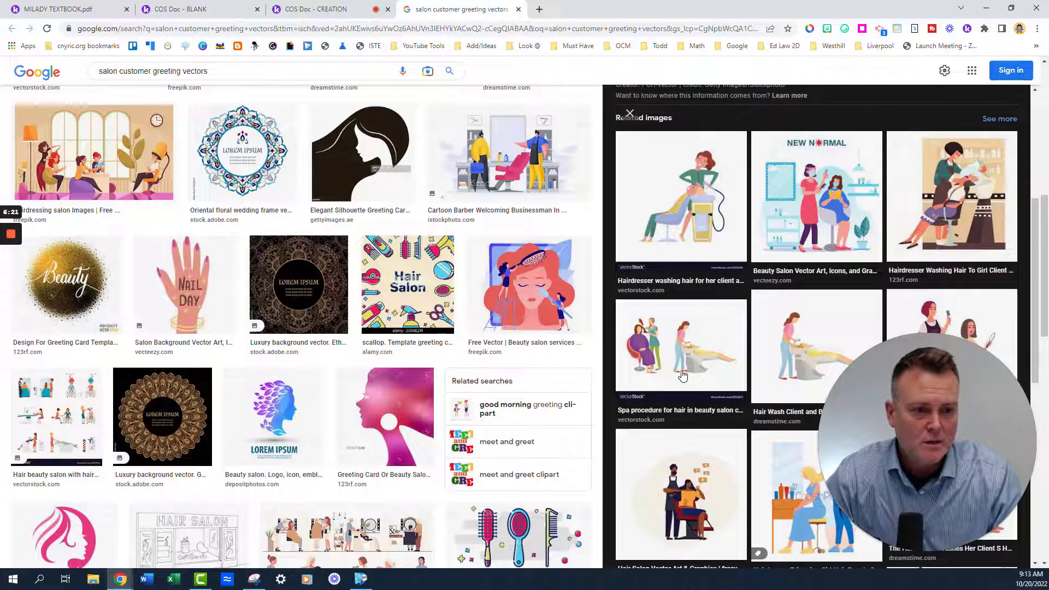
pyautogui.rightClick(701, 198)
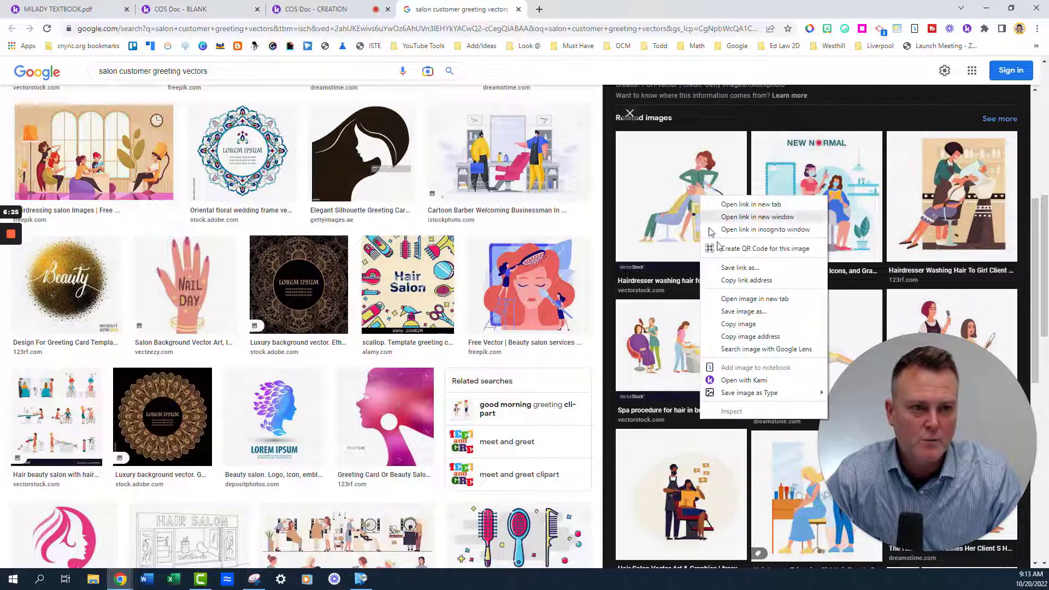
pyautogui.click(733, 324)
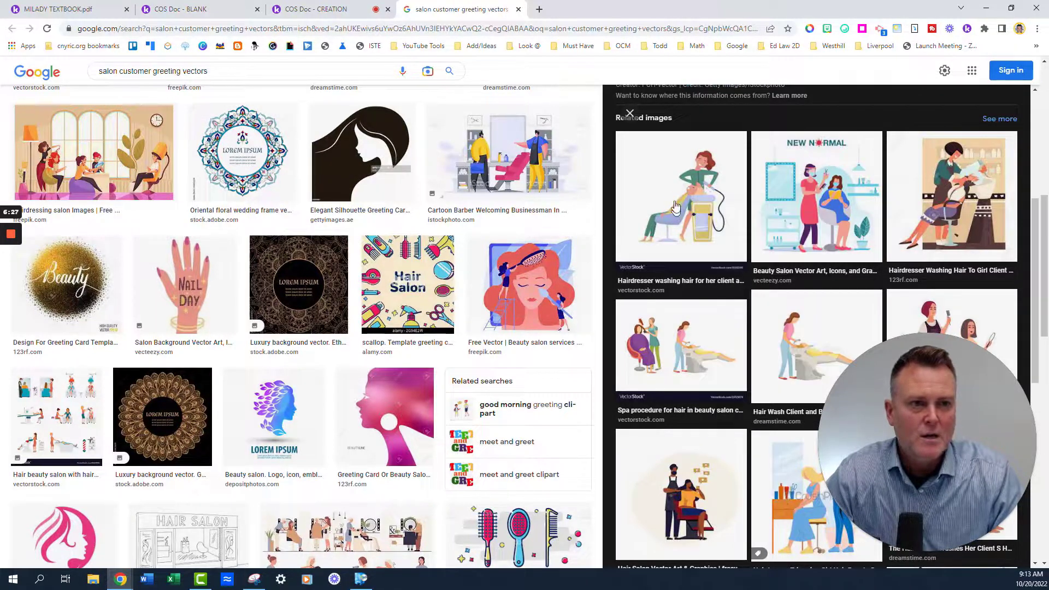
# Open remove.bg in a new browser tab, remove the copied hairdresser image's background and copy the transparent result
pyautogui.click(539, 9)
pyautogui.write('re')
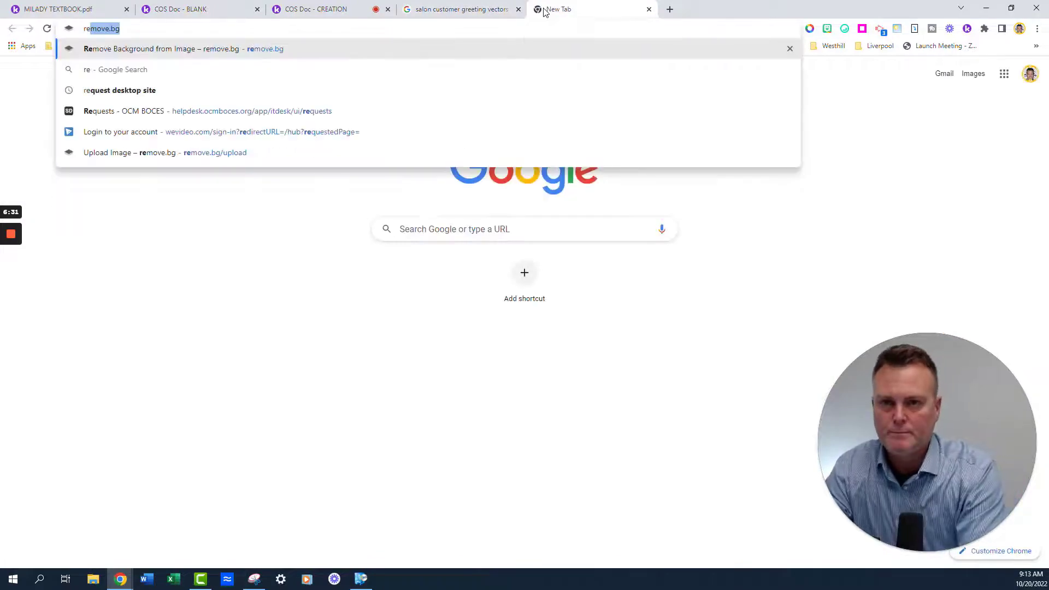
pyautogui.press('Return')
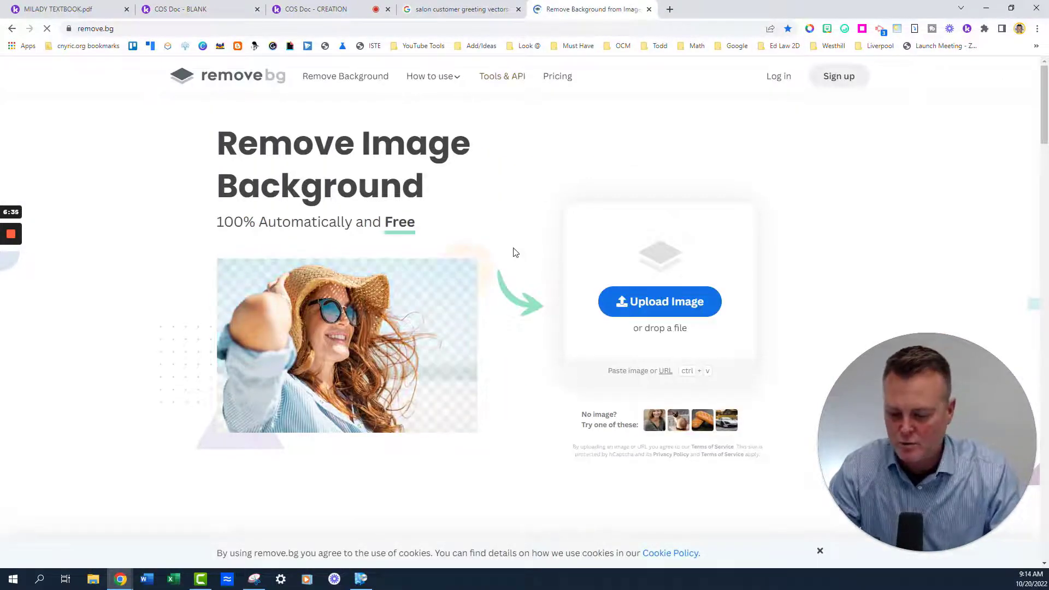
pyautogui.hotkey('ctrl', 'v')
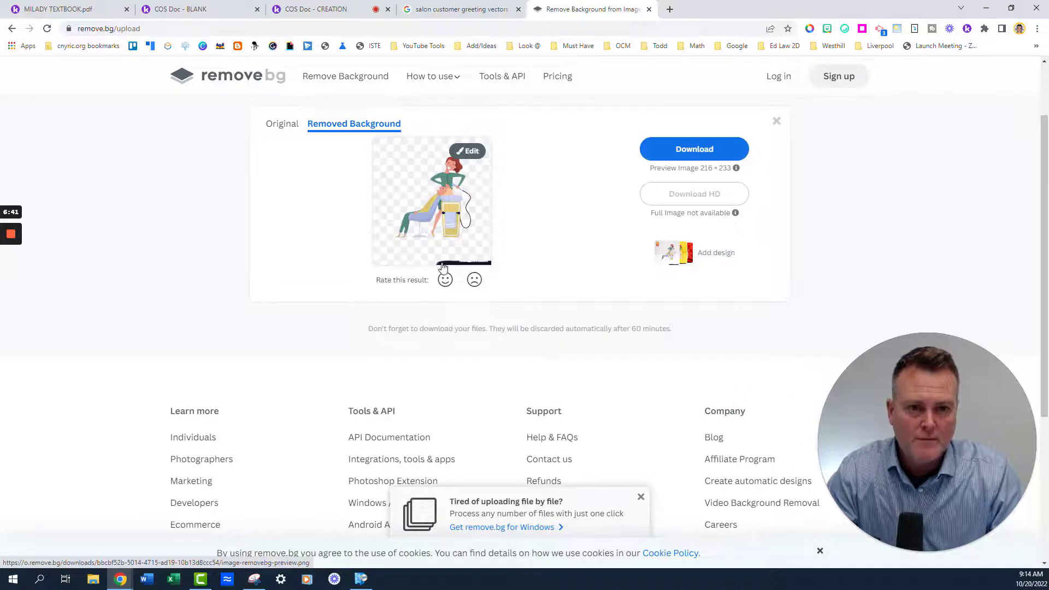
pyautogui.rightClick(446, 196)
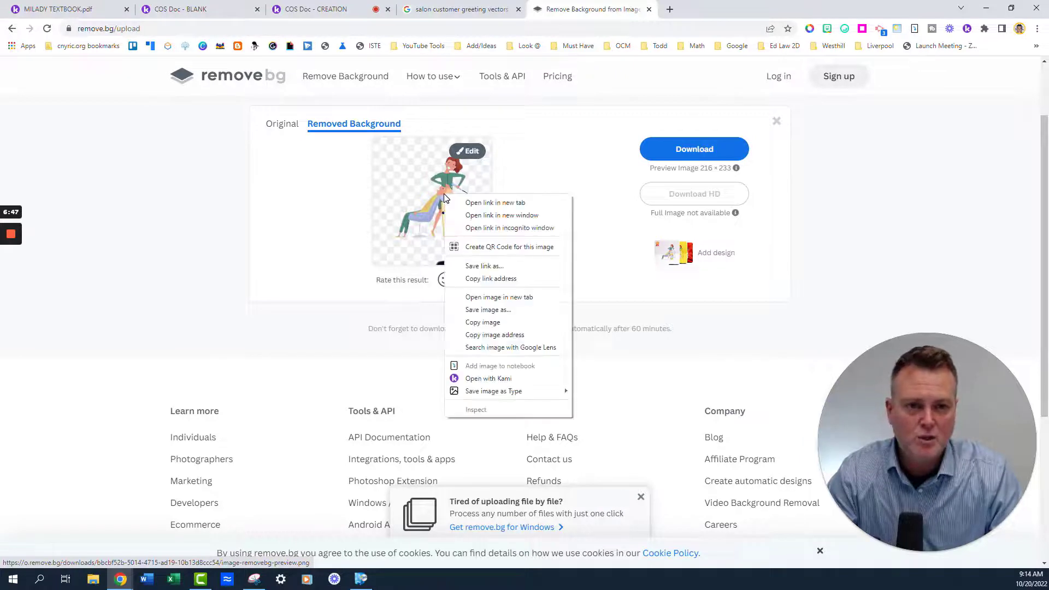
pyautogui.click(483, 322)
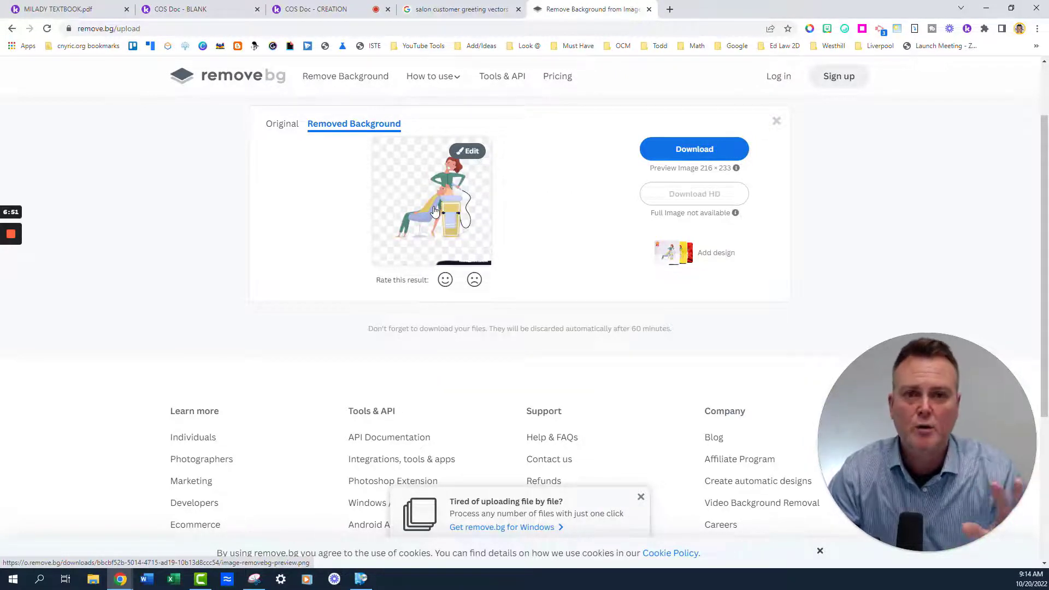
# Paste the background-free hairdresser image into the COS Doc - BLANK worksheet and place it in the first cartoon block
pyautogui.click(315, 13)
pyautogui.click(197, 11)
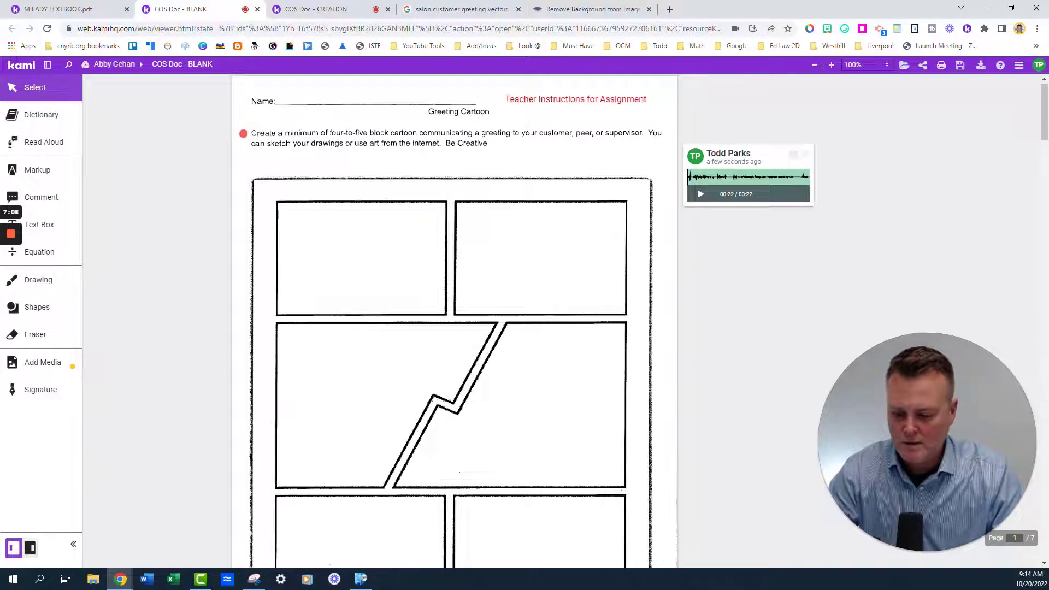
pyautogui.hotkey('ctrl', 'v')
pyautogui.click(605, 386)
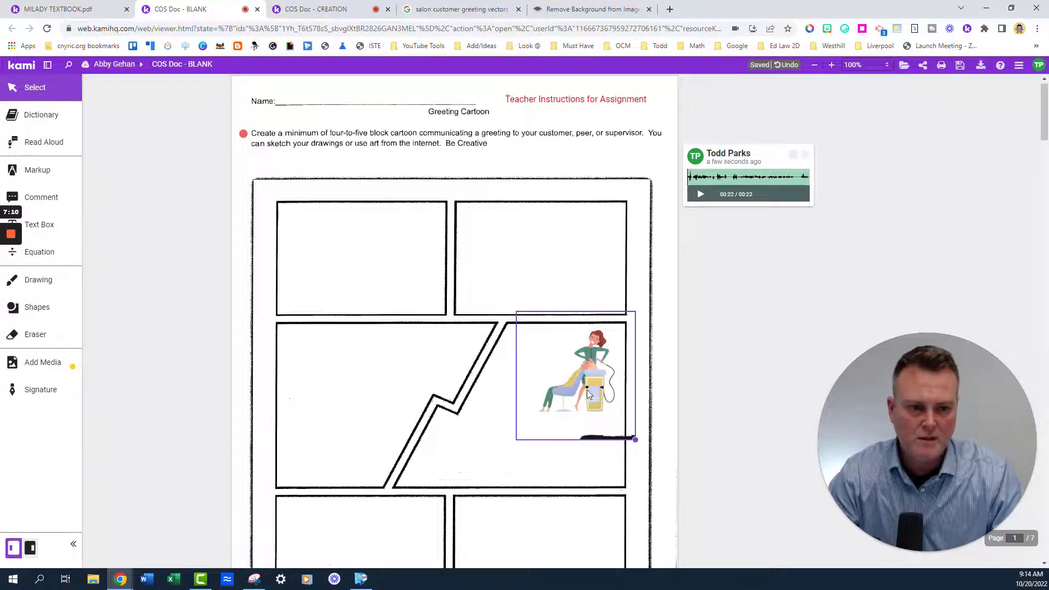
pyautogui.moveTo(588, 393); pyautogui.dragTo(371, 278)
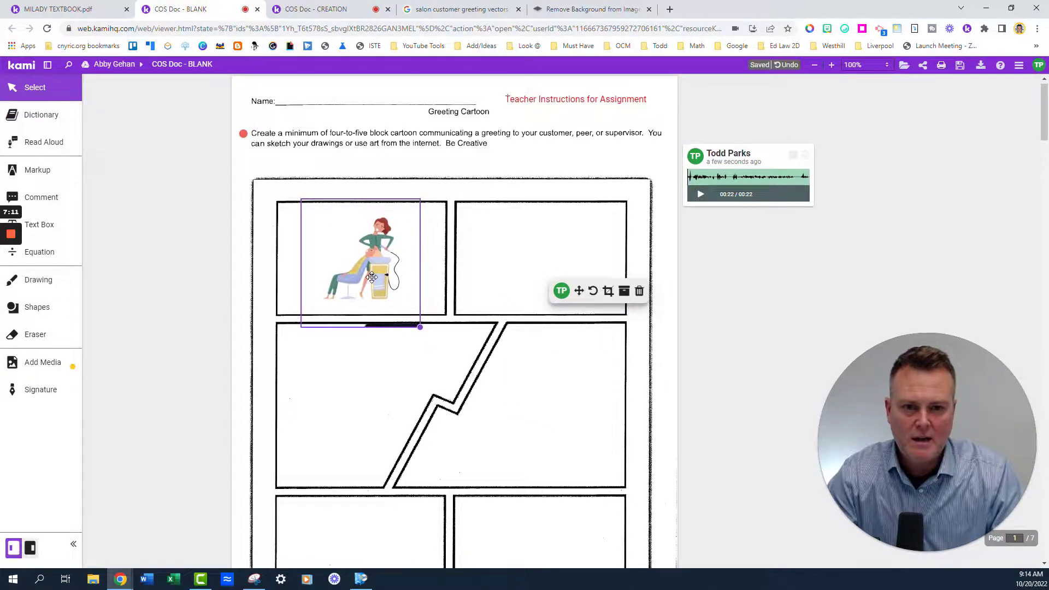
pyautogui.click(682, 313)
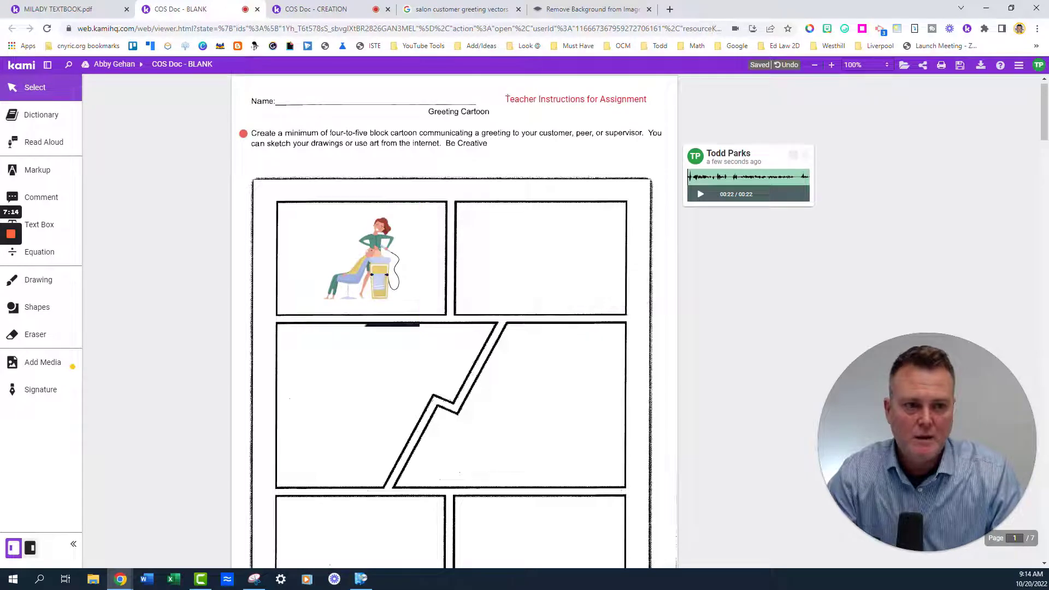
# Crop the black strip off the lower edge of the hairdresser image in the first cartoon block
pyautogui.click(381, 279)
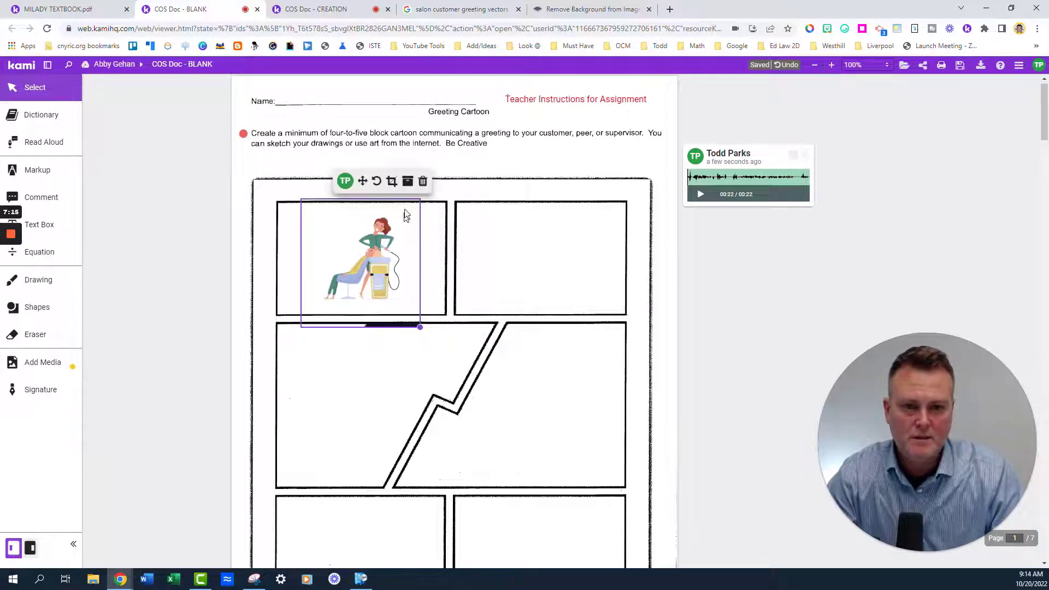
pyautogui.click(392, 182)
pyautogui.moveTo(361, 327); pyautogui.dragTo(361, 310)
pyautogui.press('Return')
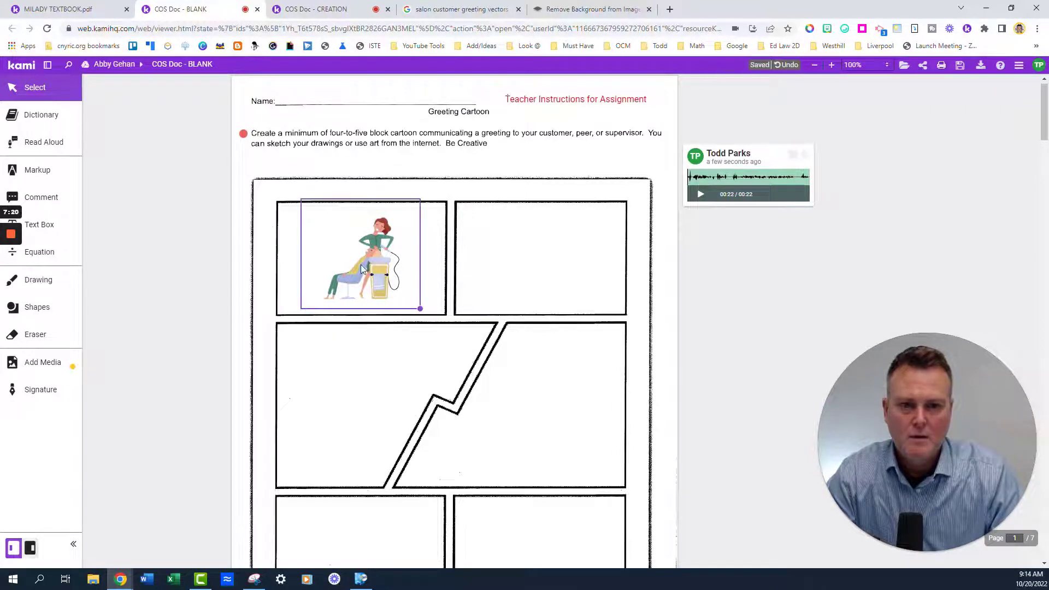
# Enlarge the cropped hairdresser image slightly and reposition it within the first cartoon block
pyautogui.moveTo(362, 266); pyautogui.dragTo(362, 273)
pyautogui.click(425, 313)
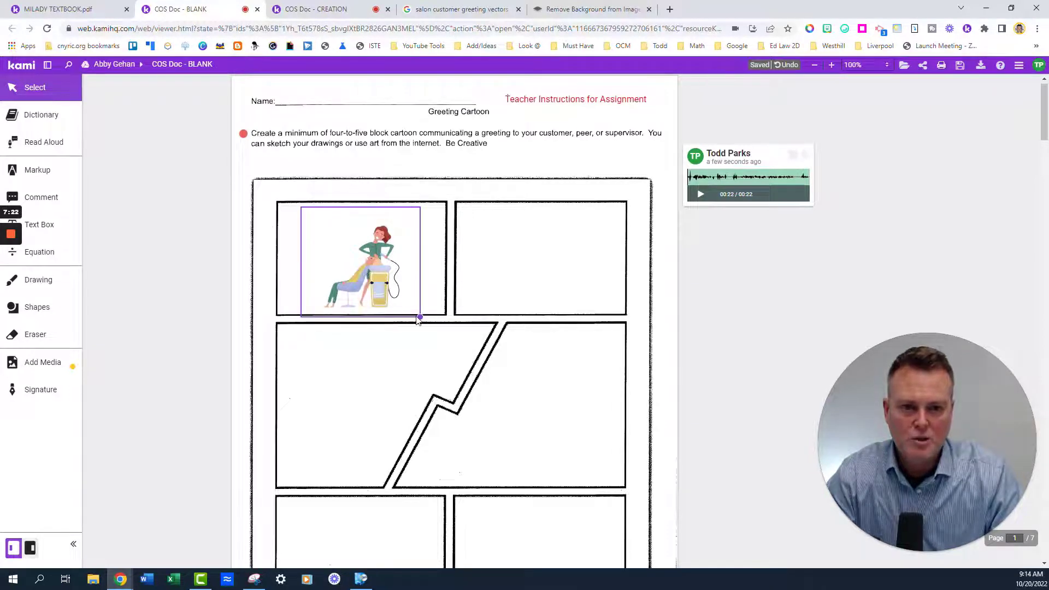
pyautogui.moveTo(421, 317)
pyautogui.mouseDown()
pyautogui.moveTo(446, 353)
pyautogui.moveTo(413, 313)
pyautogui.moveTo(433, 327)
pyautogui.mouseUp()
pyautogui.moveTo(394, 284); pyautogui.dragTo(384, 272)
pyautogui.click(431, 298)
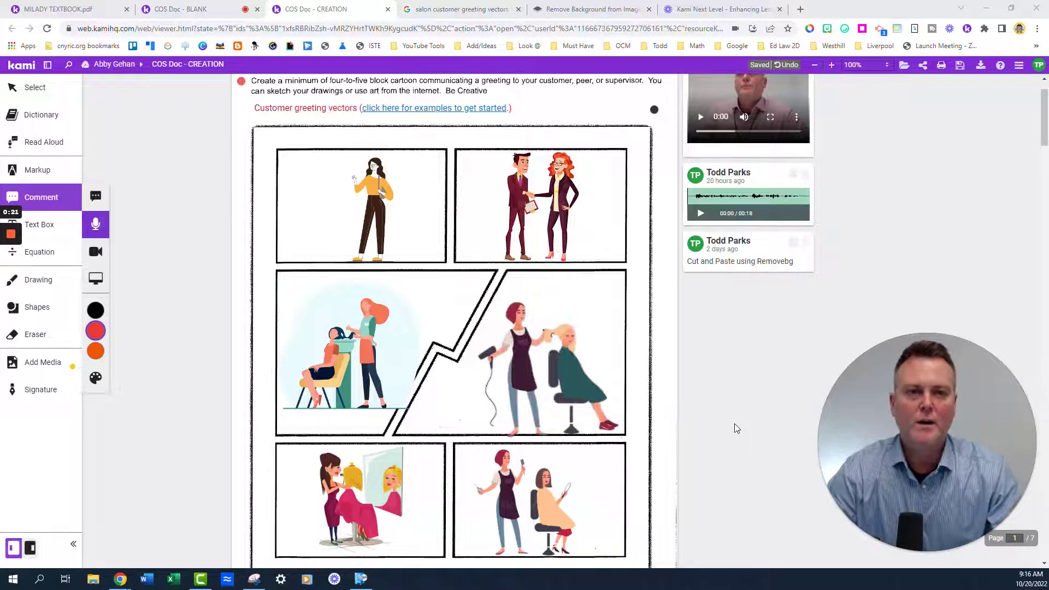
# Show the yellow tool-instruction note beside Activity 4 Partner Messaging in the CREATION document
pyautogui.scroll(-6, 781, 418)
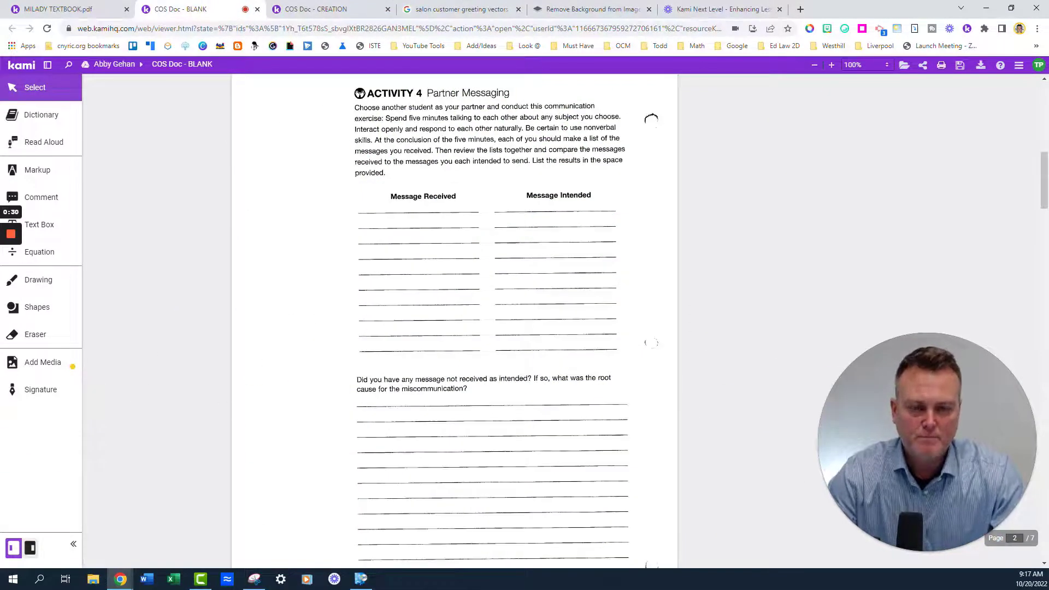
pyautogui.click(344, 6)
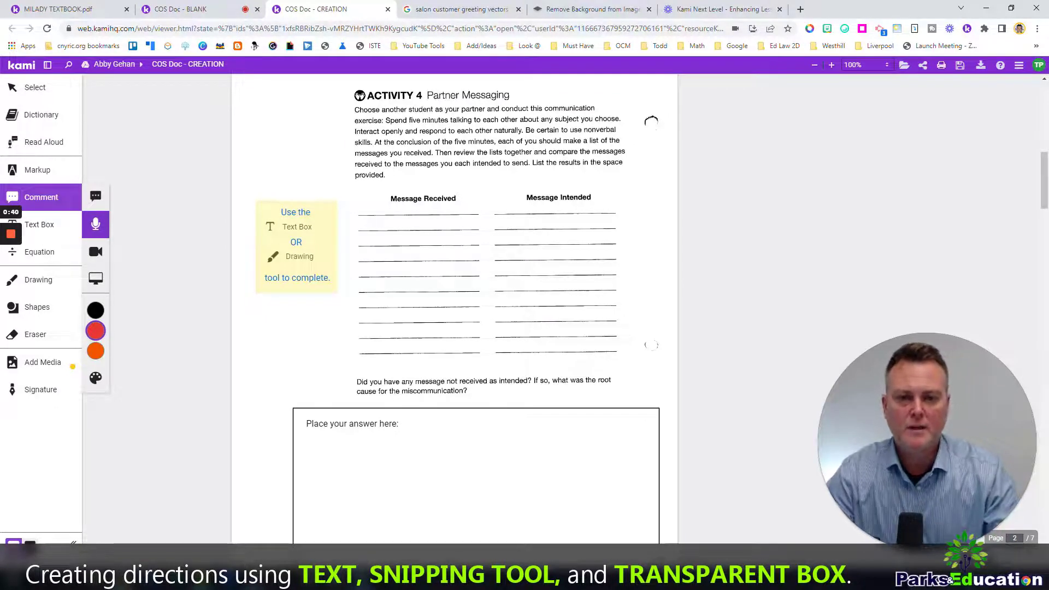
pyautogui.click(291, 229)
pyautogui.click(143, 293)
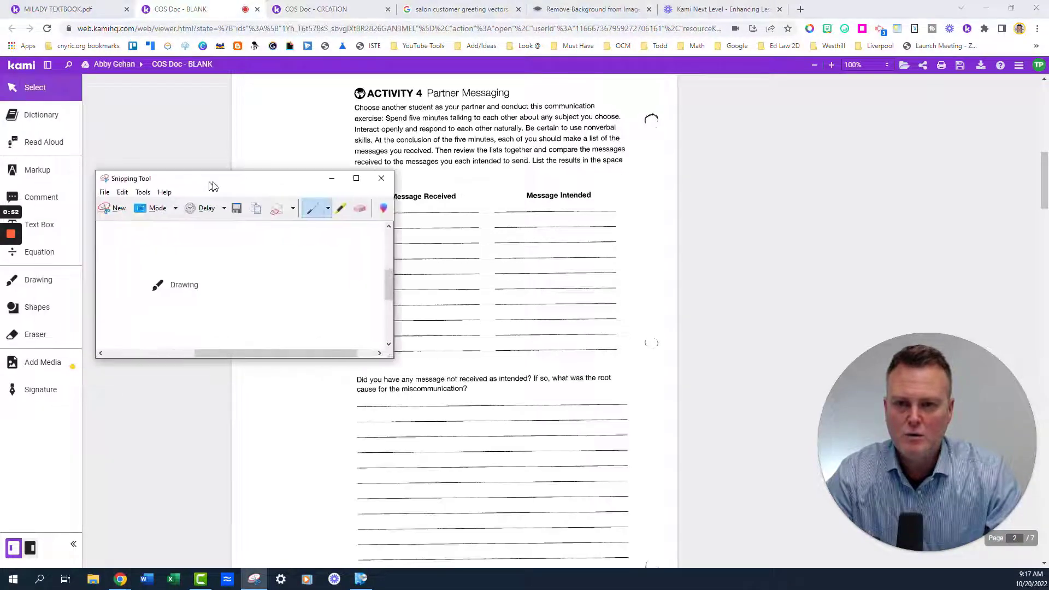
# Capture the Drawing tool's icon and label from Kami with the Snipping Tool
pyautogui.moveTo(213, 185); pyautogui.dragTo(223, 184)
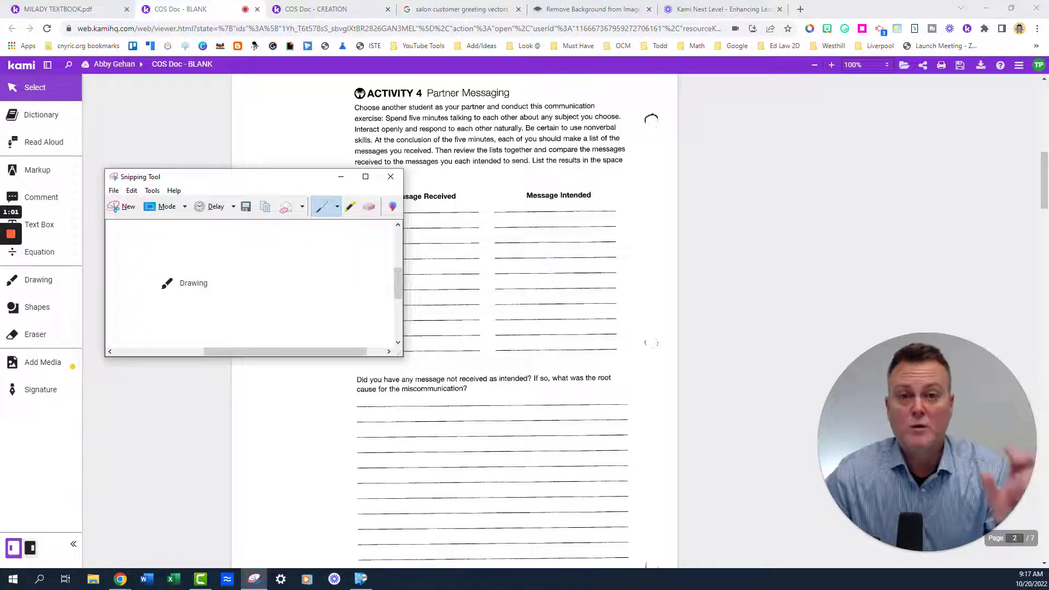
pyautogui.click(123, 208)
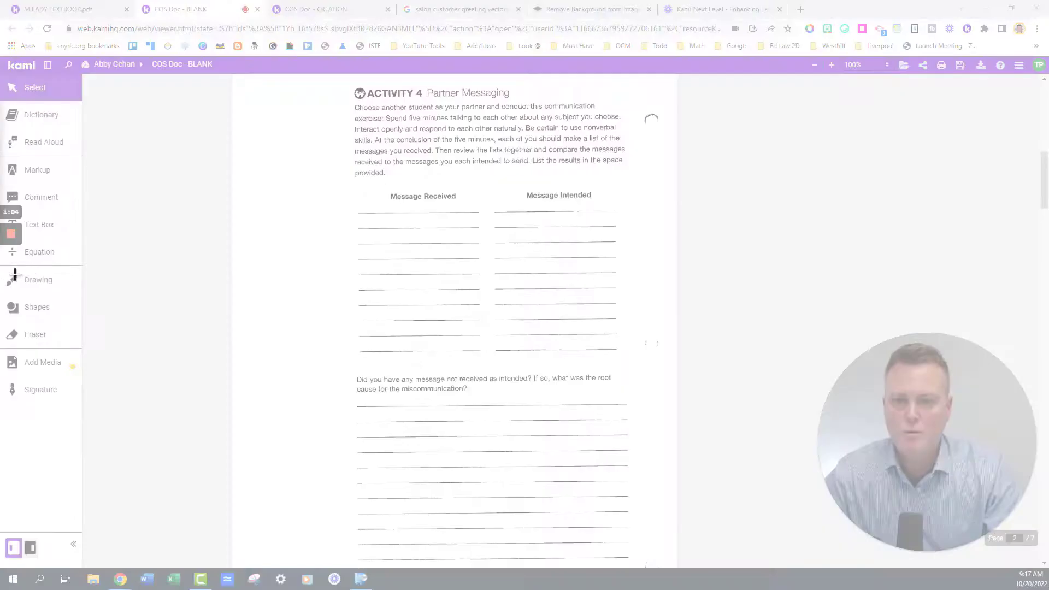
pyautogui.moveTo(4, 272); pyautogui.dragTo(57, 289)
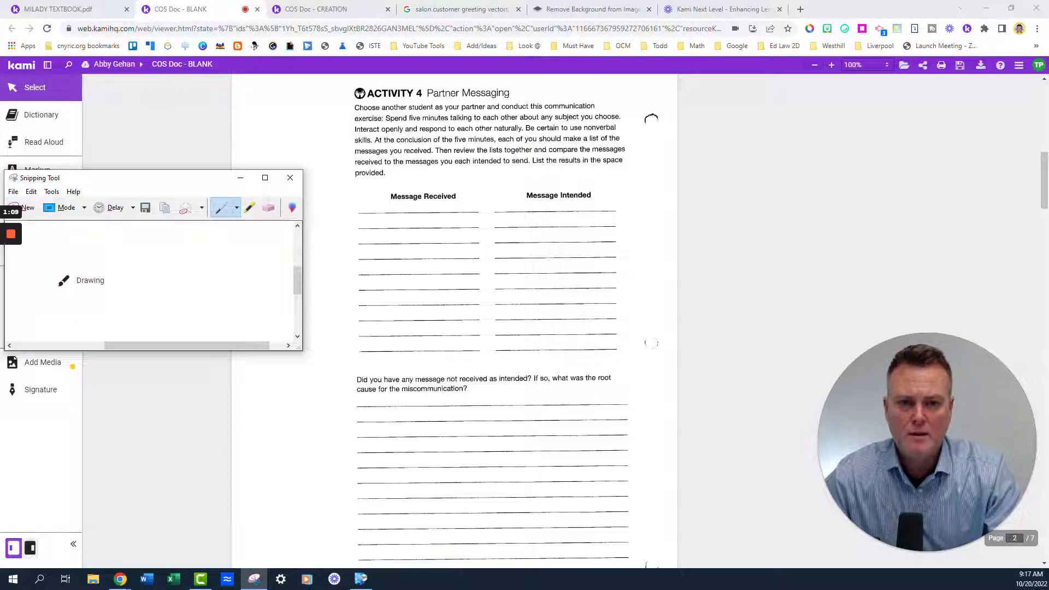
pyautogui.click(239, 179)
# Paste the Drawing snip into the blank Activity 4 page and place it in the margin beside the Message Received lines
pyautogui.hotkey('ctrl', 'v')
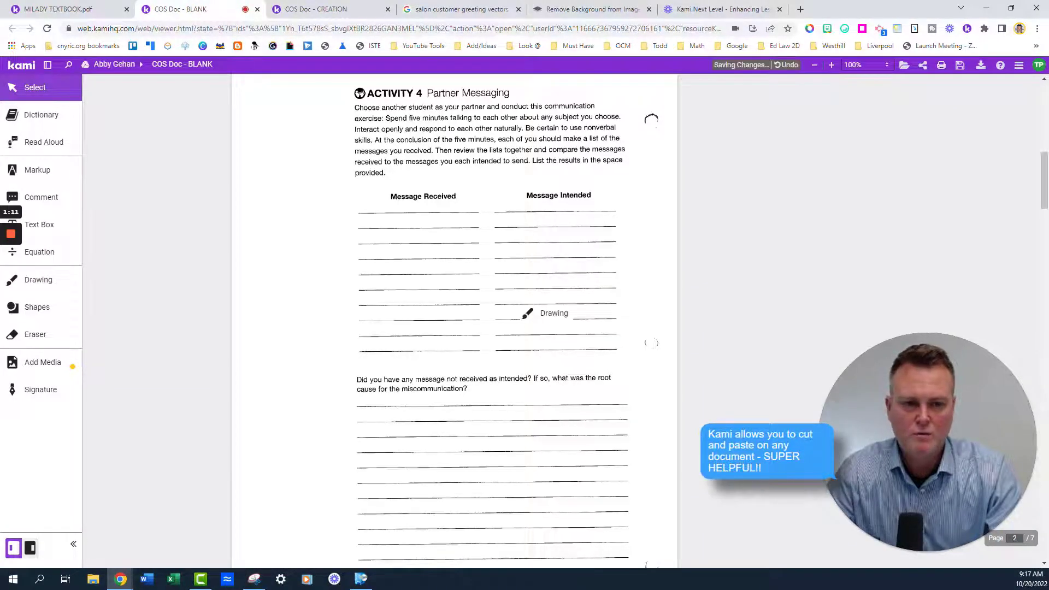
pyautogui.moveTo(563, 318)
pyautogui.mouseDown()
pyautogui.moveTo(377, 263)
pyautogui.moveTo(305, 290)
pyautogui.mouseUp()
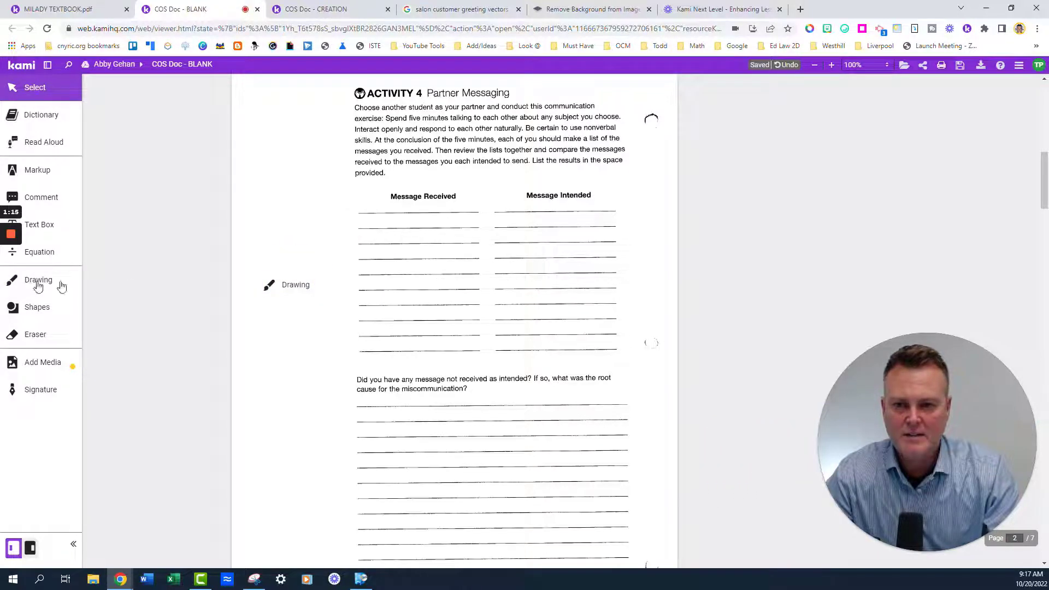
pyautogui.click(284, 290)
pyautogui.click(222, 199)
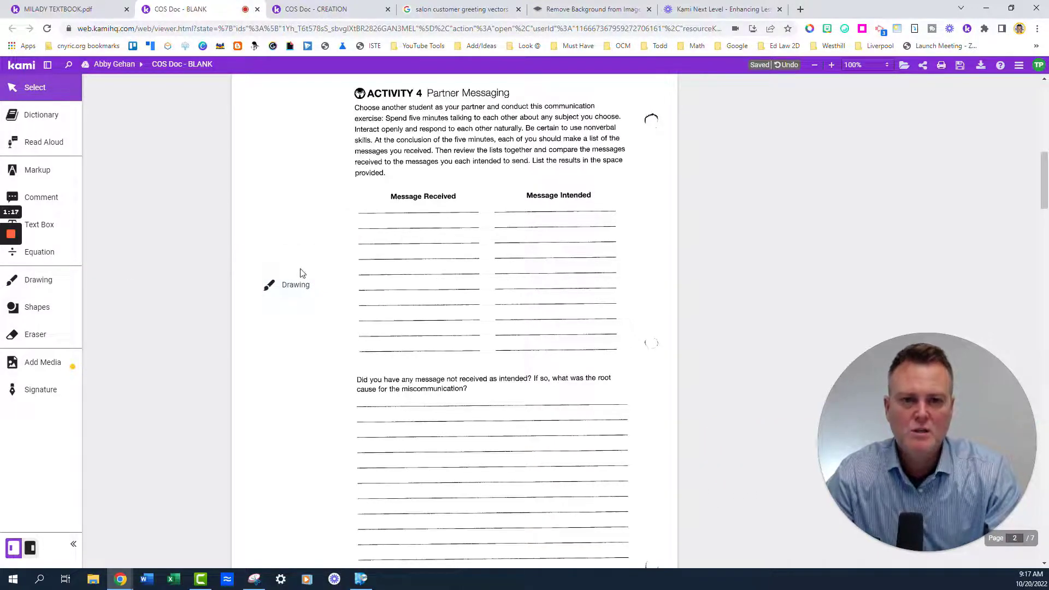
# Inspect the "Use the" text box and yellow background that make up the instruction note in the CREATION document
pyautogui.click(316, 8)
pyautogui.click(315, 212)
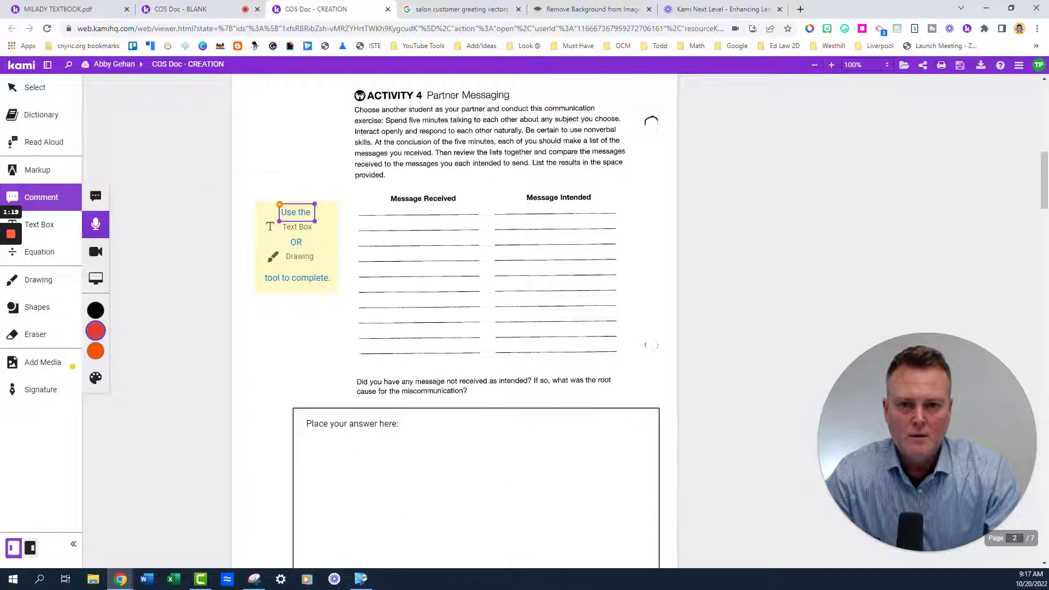
pyautogui.click(207, 221)
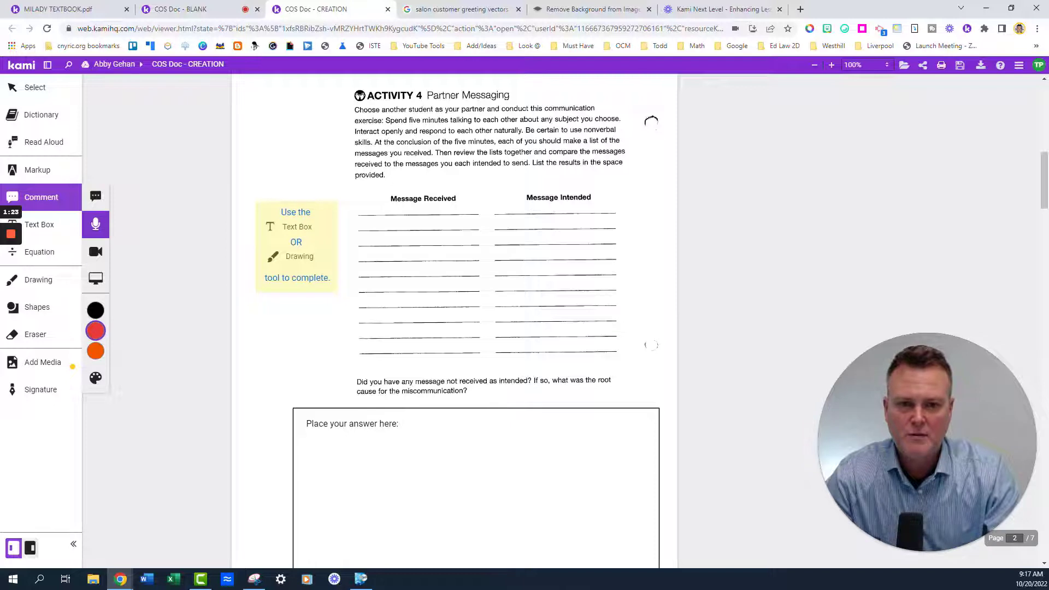
pyautogui.click(326, 224)
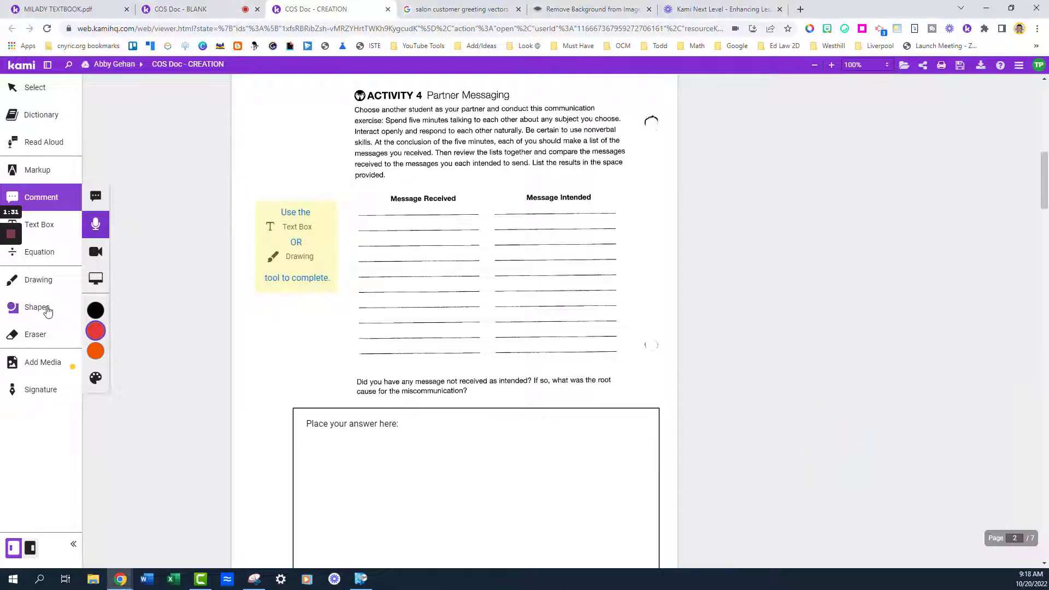
# Draw a small black outlined rectangle in the margin just above the yellow instruction note
pyautogui.click(41, 308)
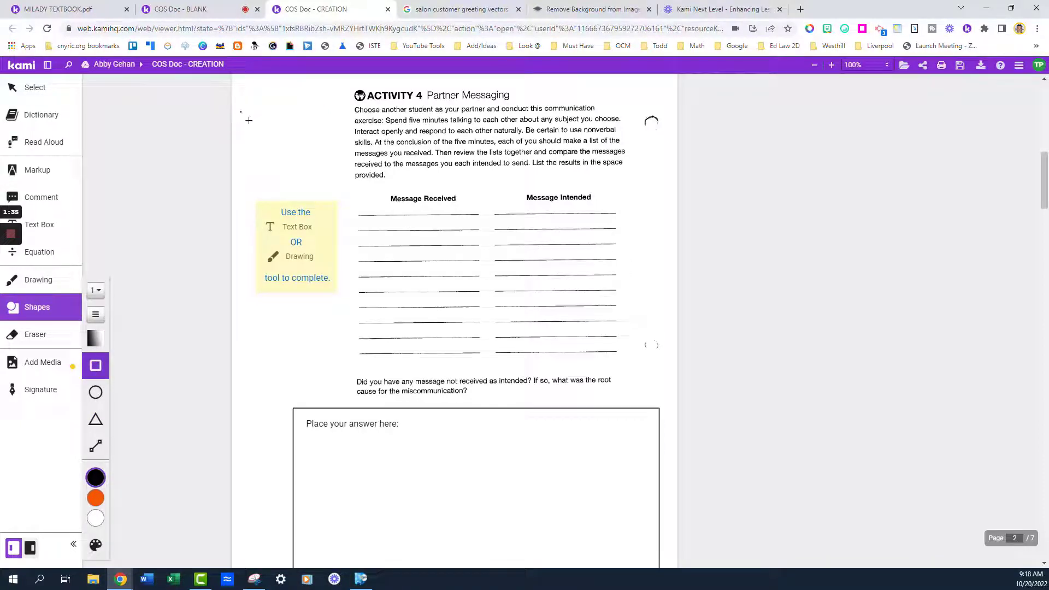
pyautogui.moveTo(248, 120); pyautogui.dragTo(304, 189)
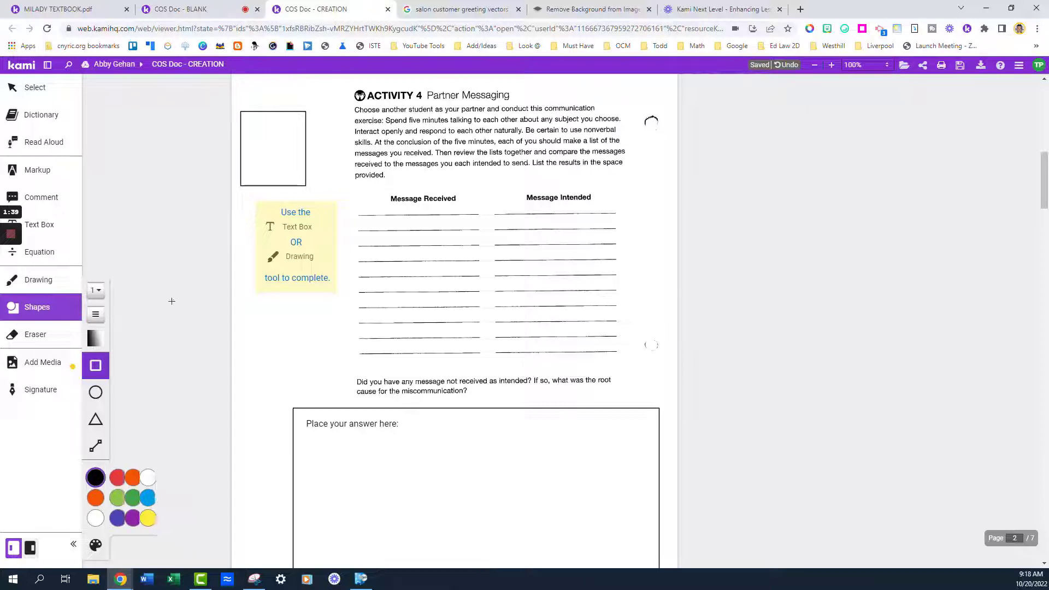
pyautogui.click(30, 88)
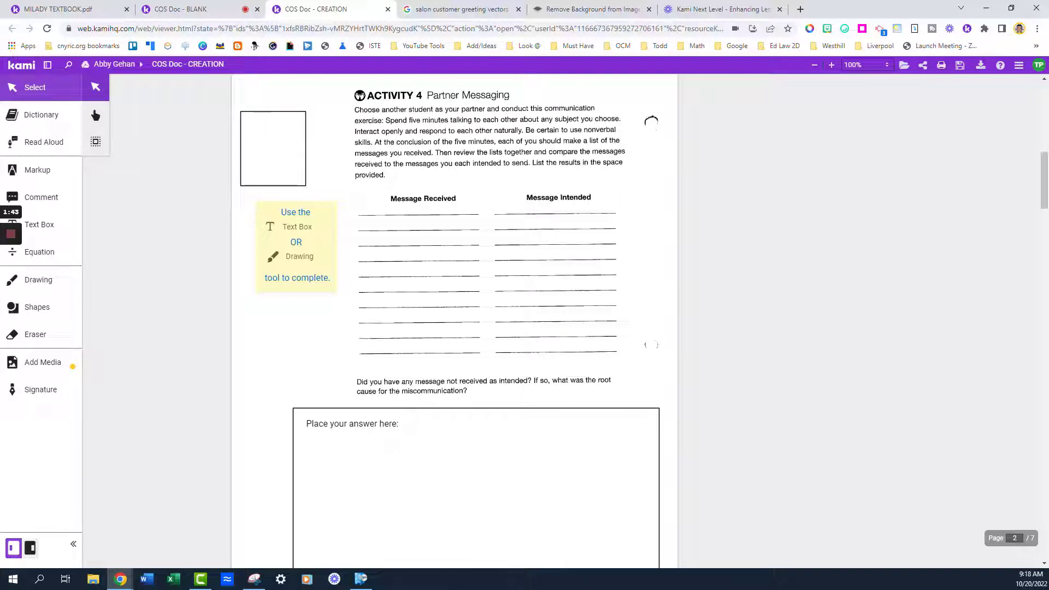
# Try a solid black fill on the new rectangle, return it to a 1px outline and reselect it
pyautogui.click(286, 112)
pyautogui.press('Escape')
pyautogui.click(287, 111)
pyautogui.press('Escape')
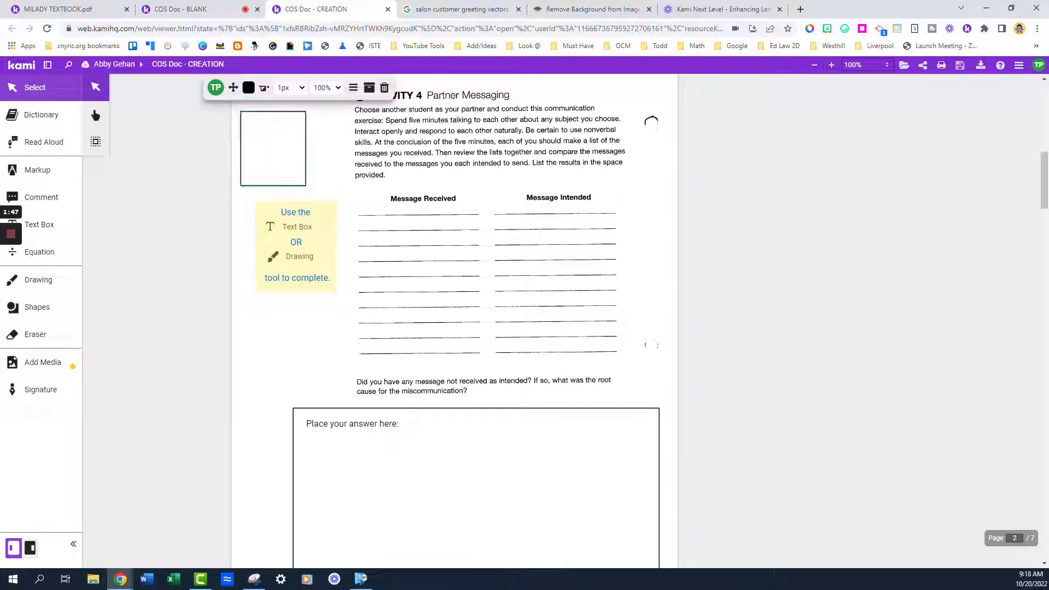
pyautogui.click(263, 88)
pyautogui.click(263, 90)
pyautogui.click(263, 89)
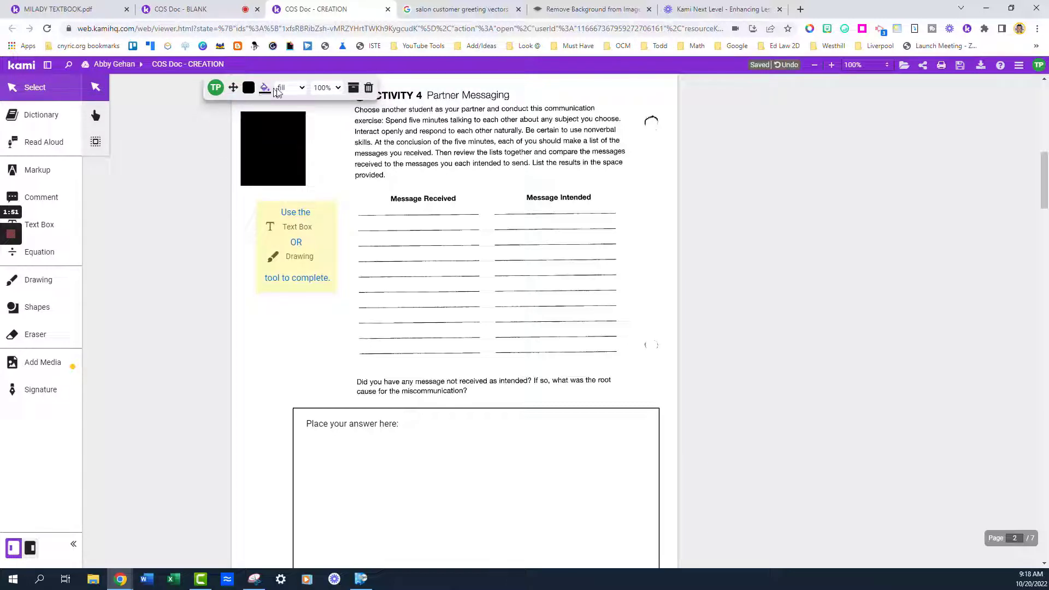
pyautogui.click(283, 89)
pyautogui.click(265, 91)
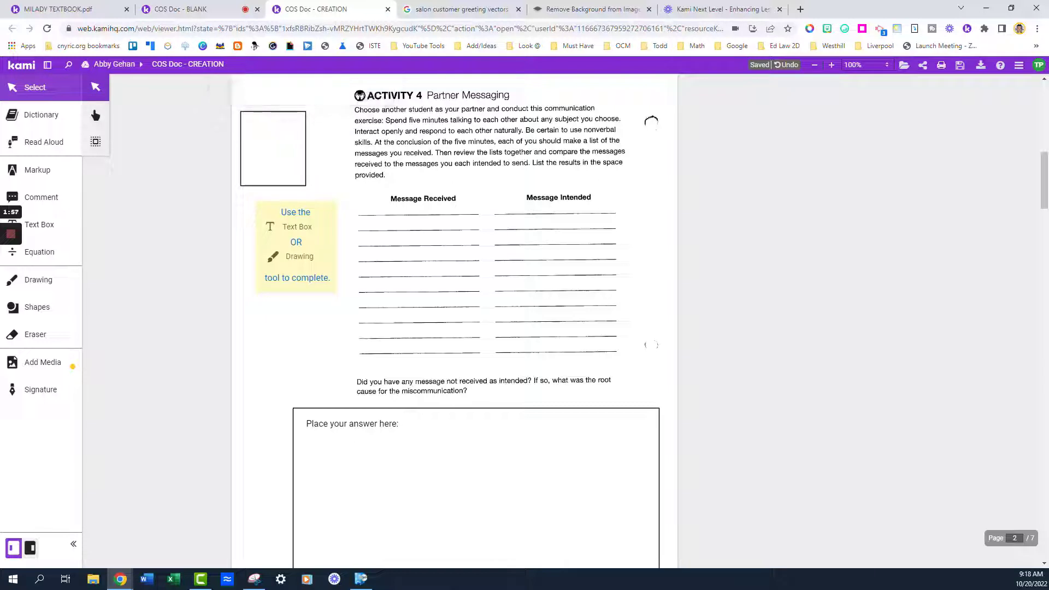
pyautogui.click(269, 112)
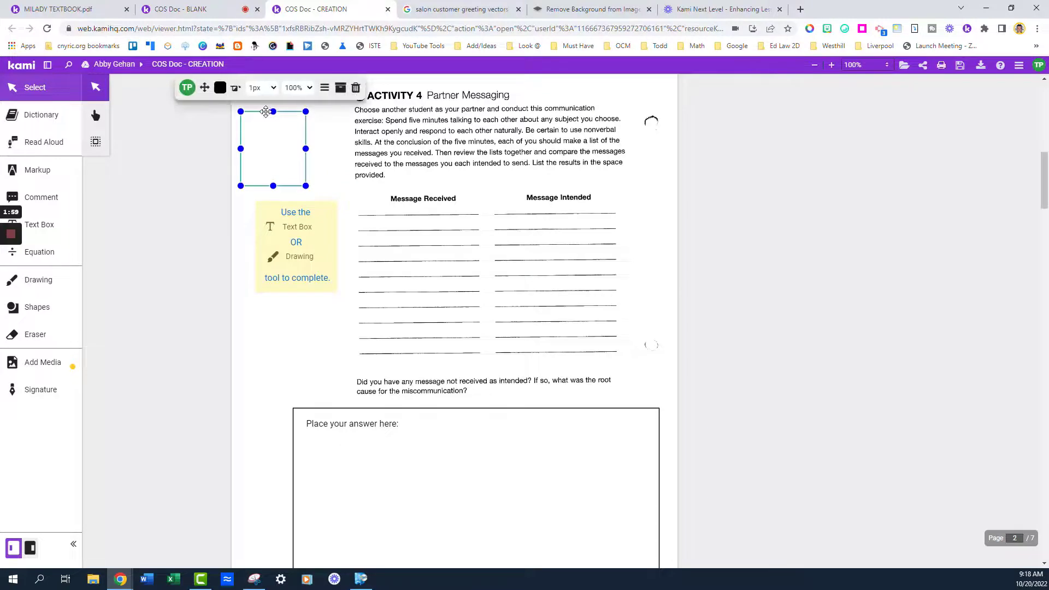
# Give the rectangle above the instruction note a yellow fill with reduced opacity
pyautogui.click(237, 89)
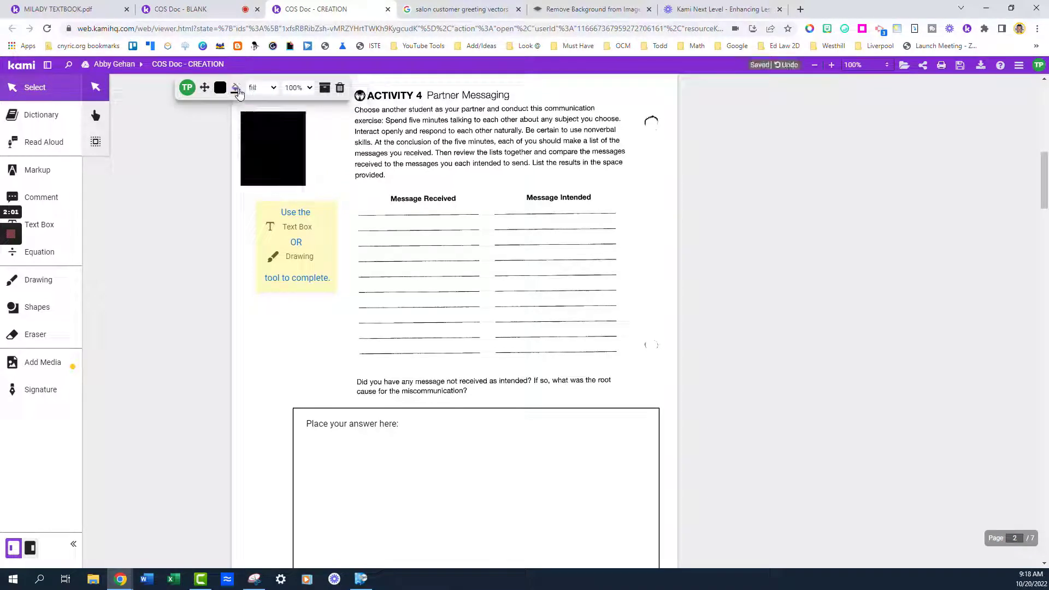
pyautogui.click(236, 88)
pyautogui.click(237, 145)
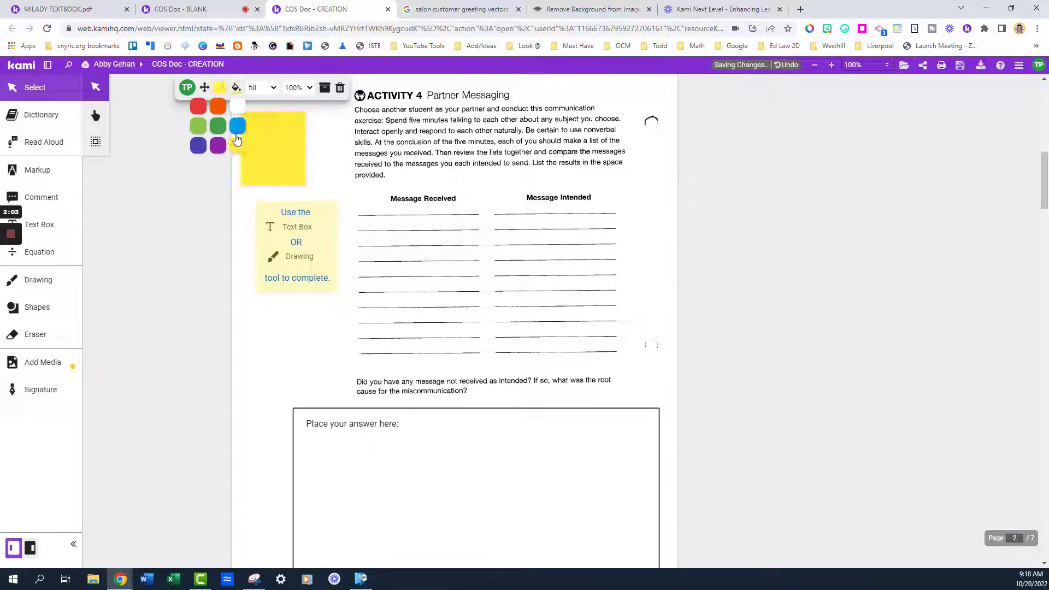
pyautogui.click(297, 88)
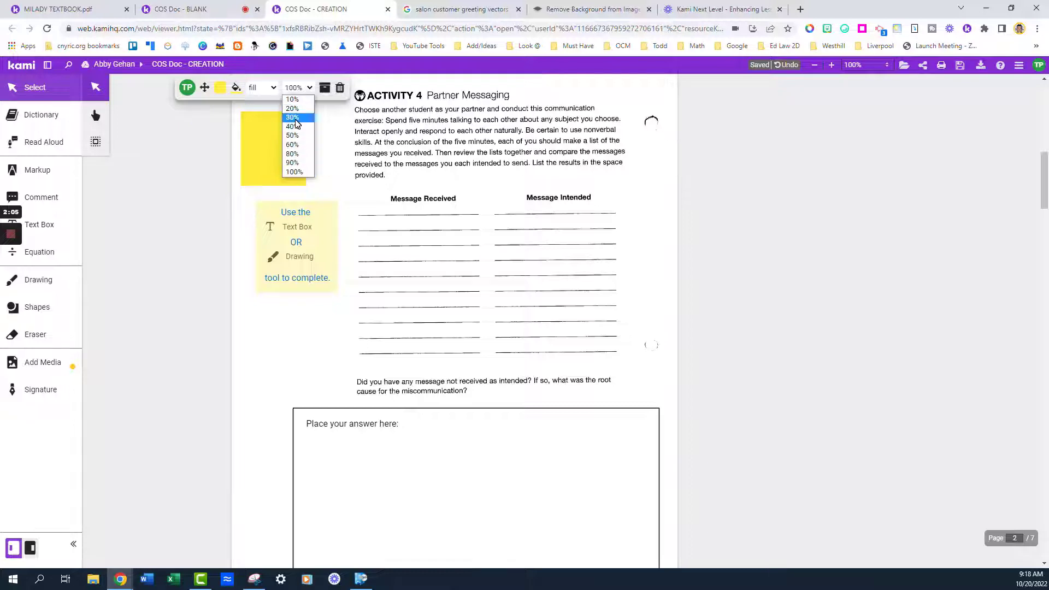
pyautogui.click(292, 144)
# Move the translucent rectangle to sit directly above the yellow instruction note, and delete it
pyautogui.moveTo(272, 139)
pyautogui.mouseDown()
pyautogui.moveTo(377, 134)
pyautogui.moveTo(290, 183)
pyautogui.moveTo(286, 145)
pyautogui.mouseUp()
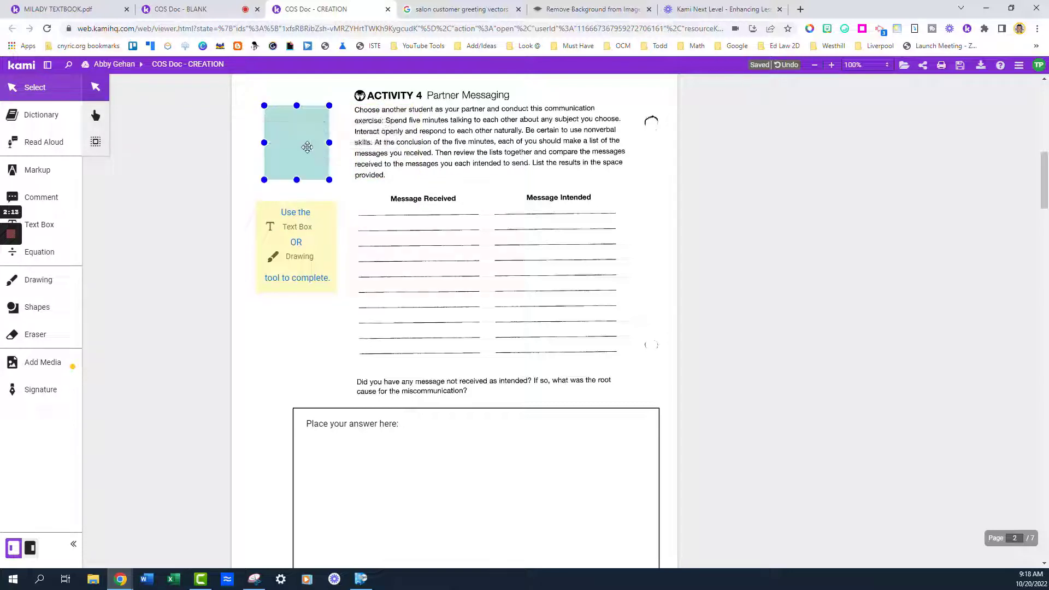
pyautogui.click(304, 138)
pyautogui.click(390, 110)
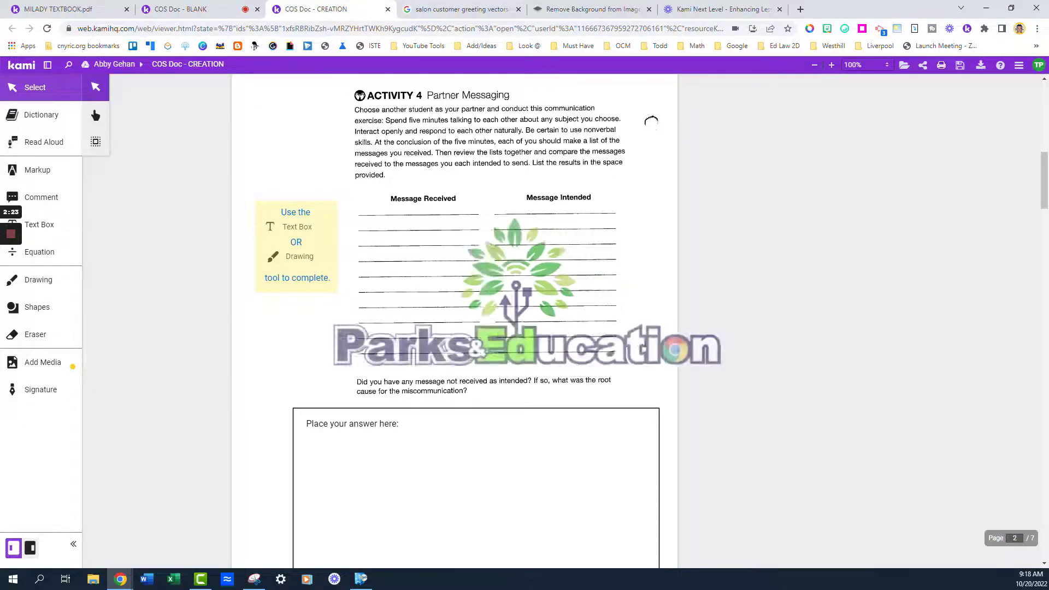
# Compare the answer area under the miscommunication question in the CREATION document with the lined original in the BLANK document
pyautogui.scroll(-4, 453, 322)
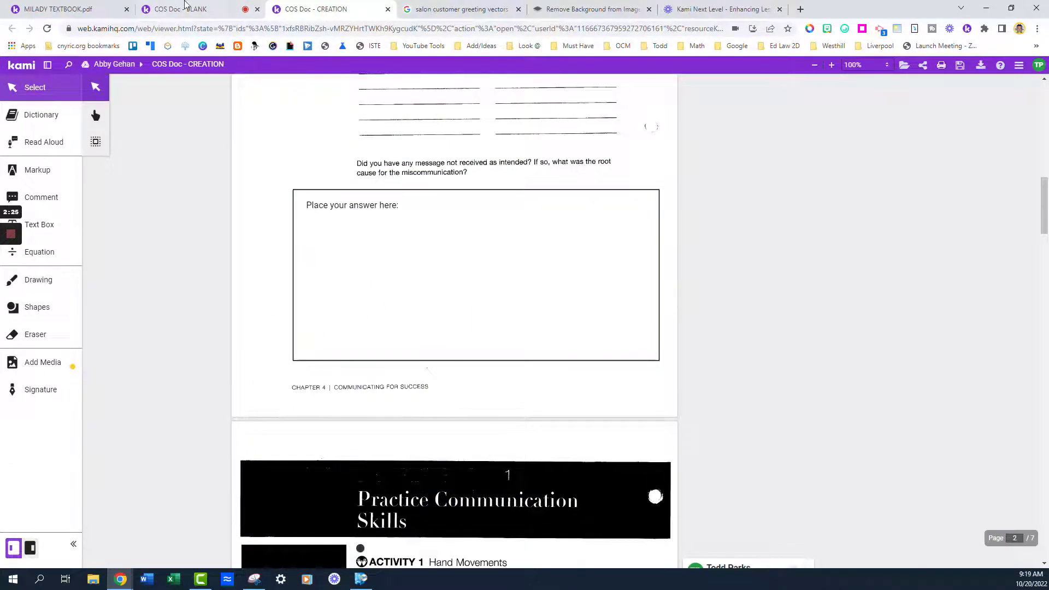
pyautogui.click(188, 8)
pyautogui.scroll(-4, 453, 246)
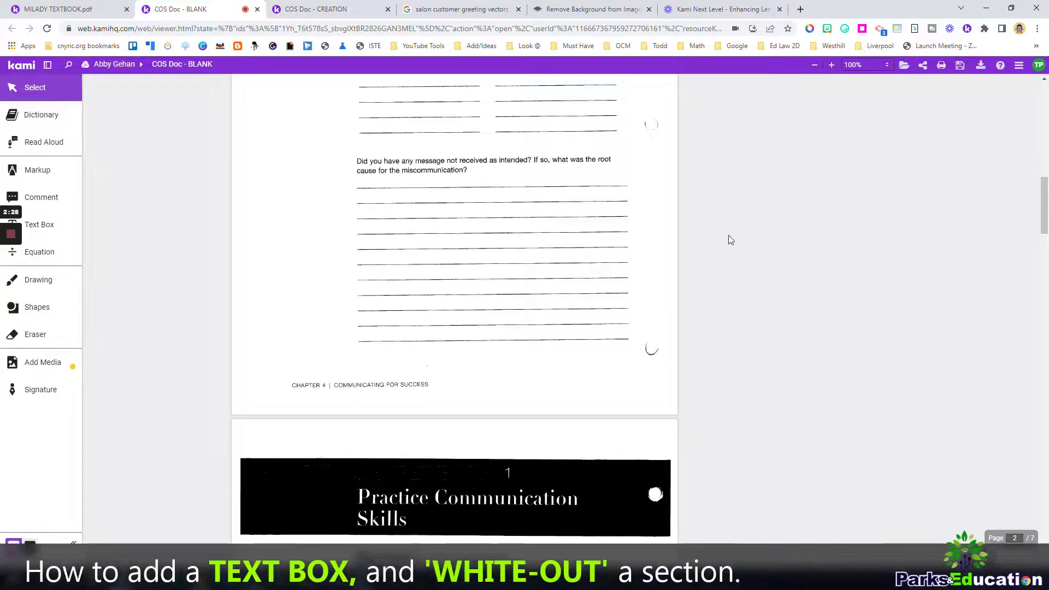
pyautogui.click(300, 8)
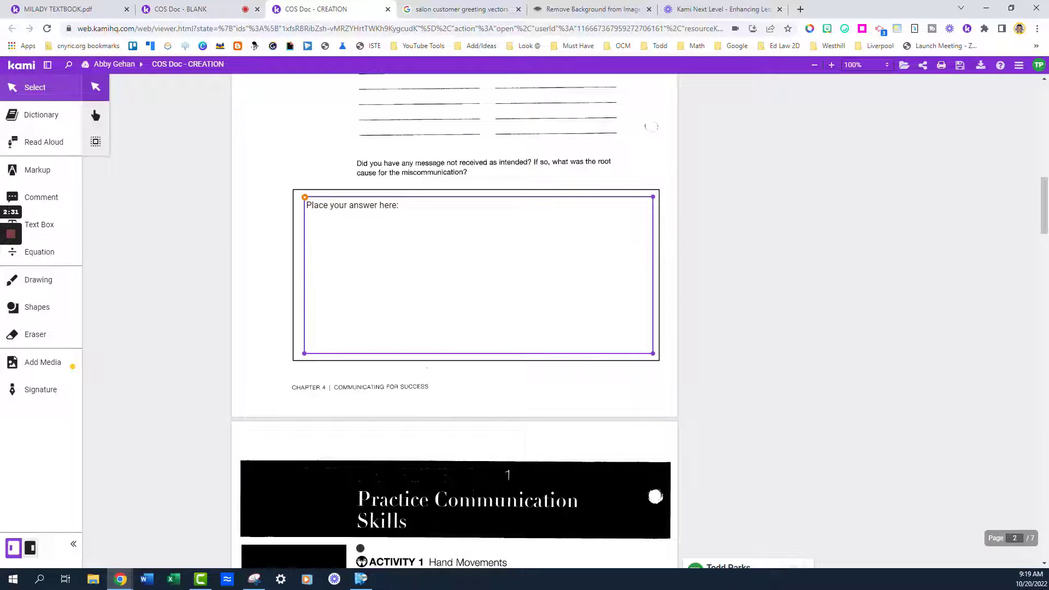
# Inspect the "Place your answer here:" text box and its outlined box, along with the Shapes and Text Box tools
pyautogui.click(399, 205)
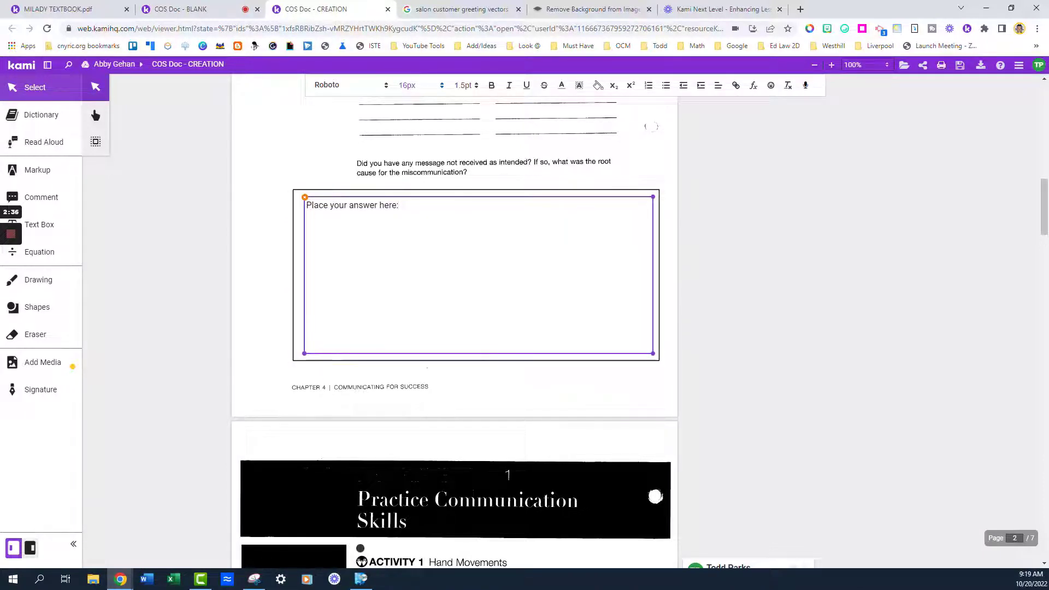
pyautogui.click(335, 197)
pyautogui.moveTo(340, 186); pyautogui.dragTo(402, 190)
pyautogui.press('Delete')
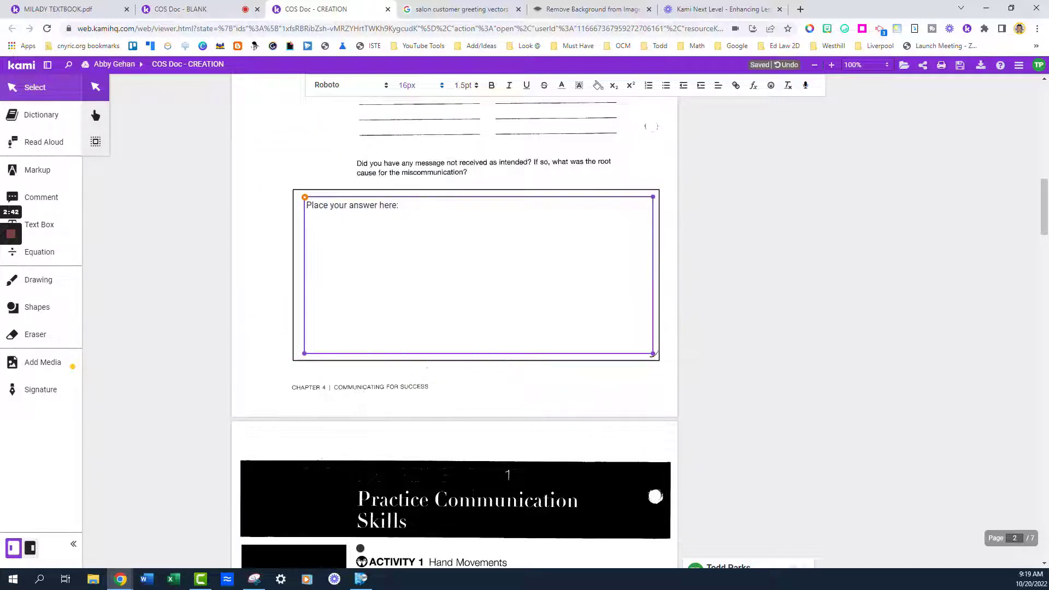
pyautogui.click(37, 307)
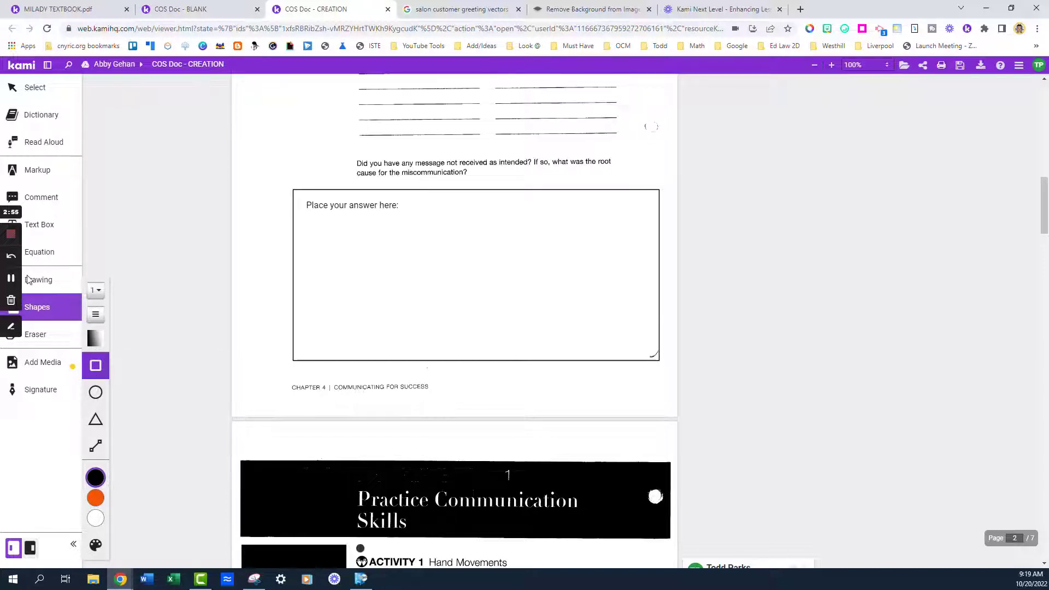
pyautogui.click(42, 229)
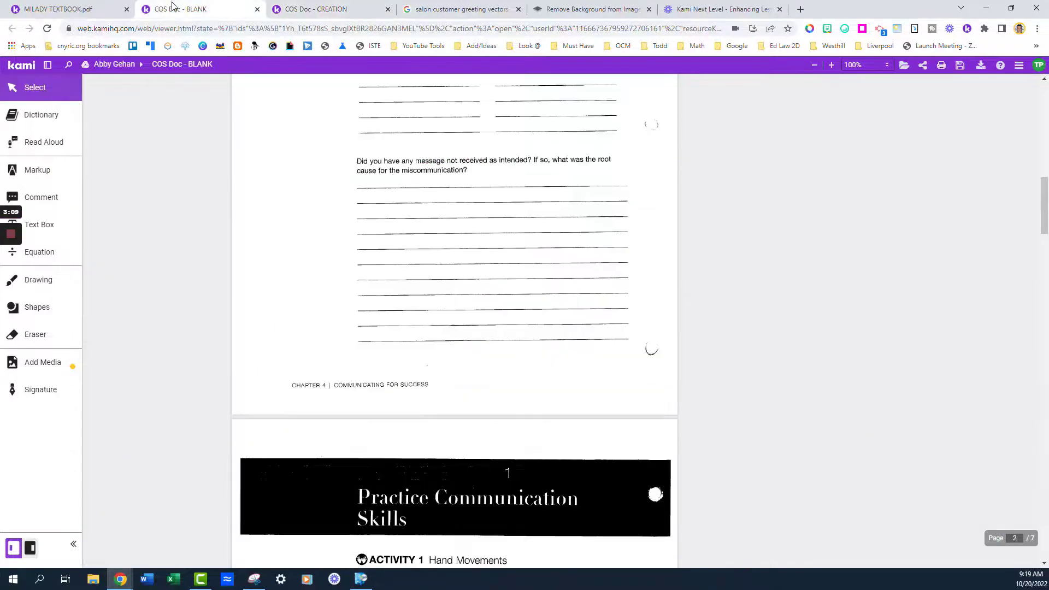
# Check the embedded Activity 1 video in CREATION, and copy the "Understanding Google Drive" video link from the Parks & Education YouTube channel
pyautogui.scroll(-7, 454, 317)
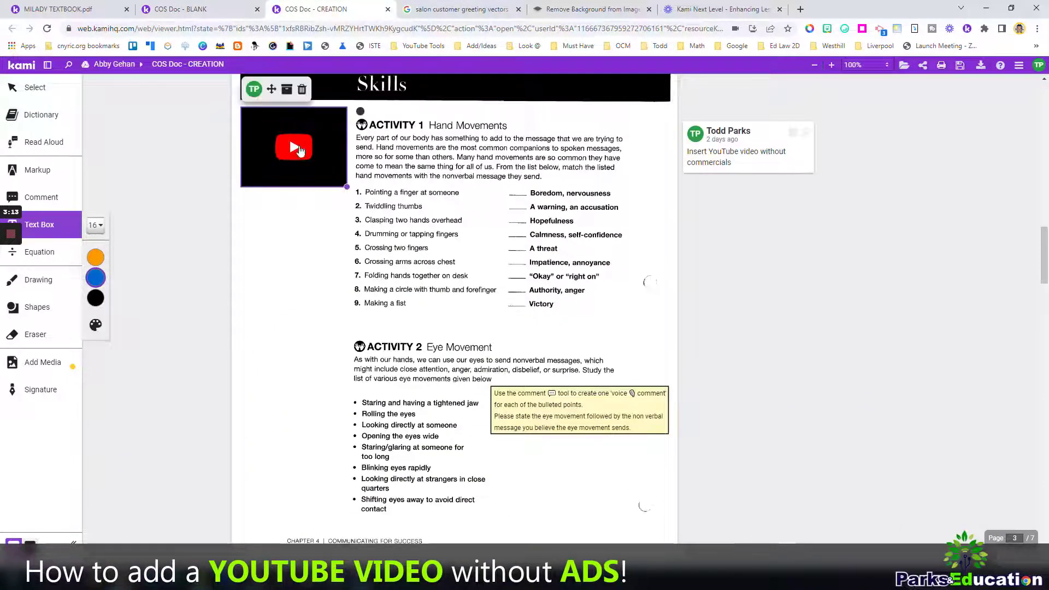
pyautogui.click(296, 156)
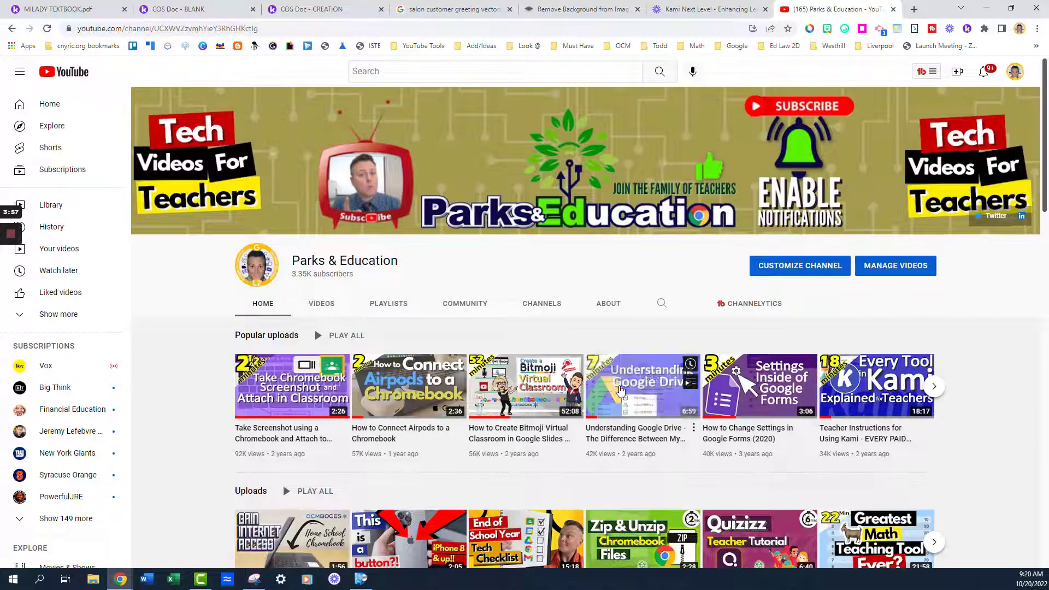
pyautogui.rightClick(620, 385)
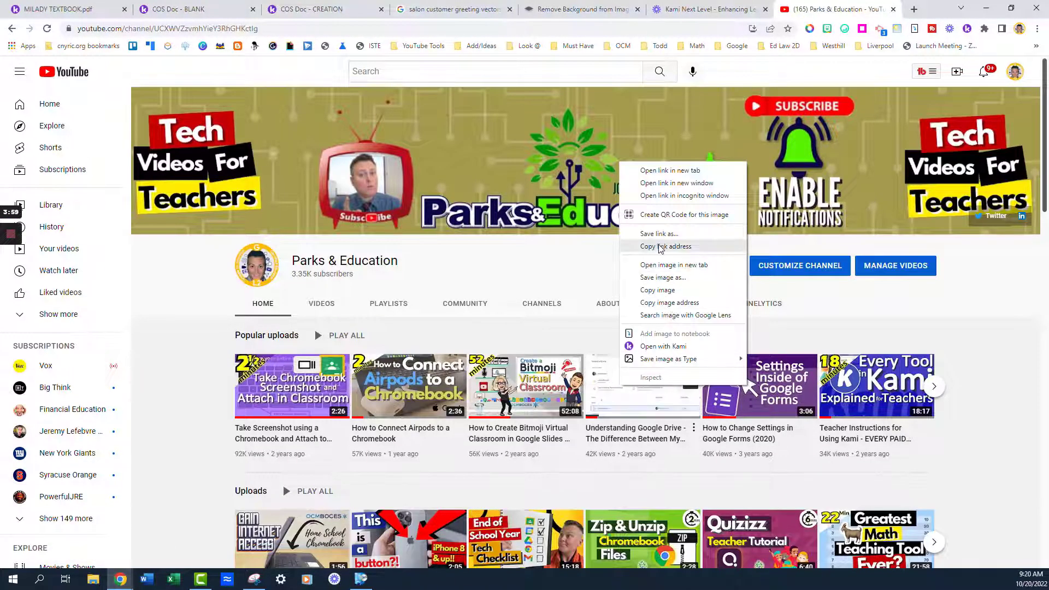
pyautogui.click(677, 250)
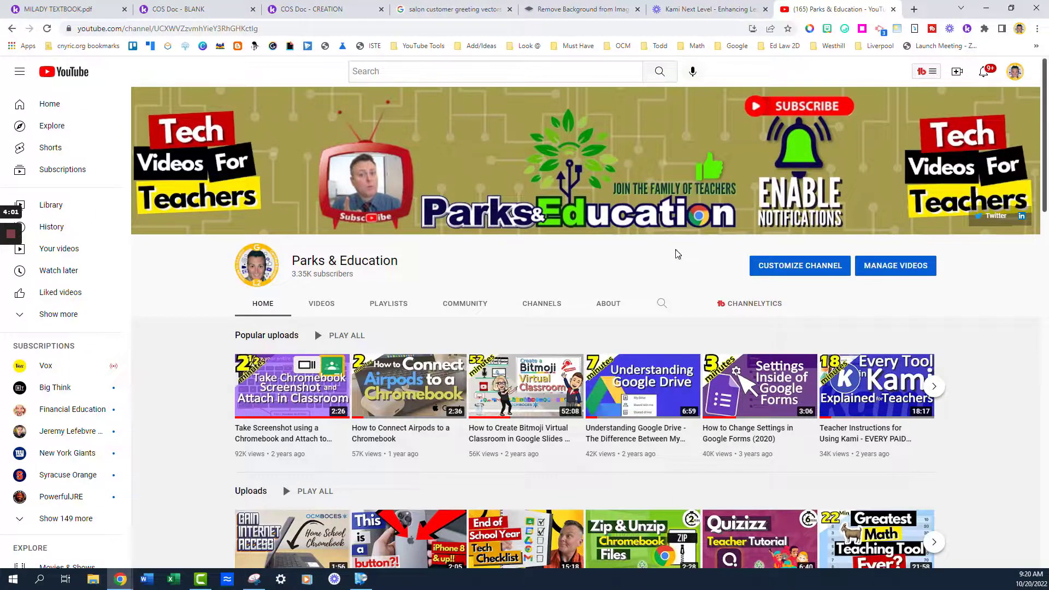
# Compare Activity 1 in both documents, and supply the copied link for a new YouTube video in the BLANK document
pyautogui.click(182, 8)
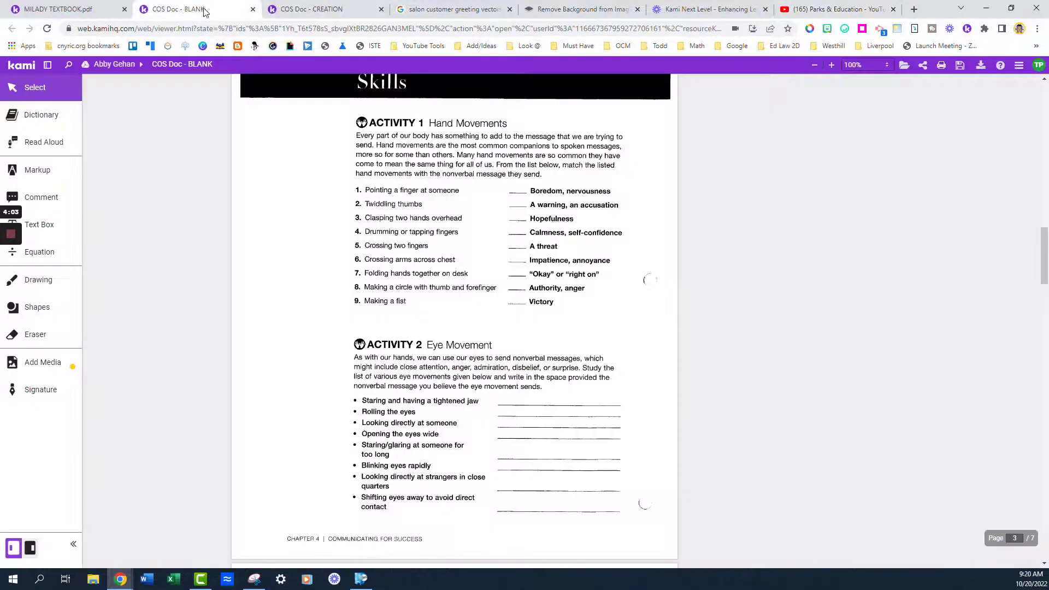
pyautogui.click(295, 10)
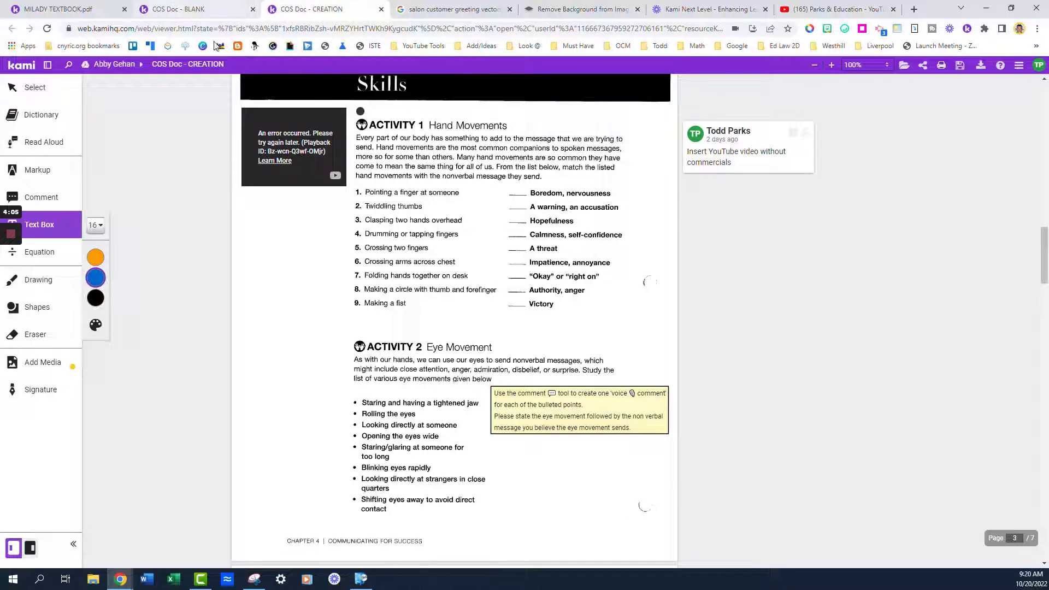
pyautogui.moveTo(338, 178)
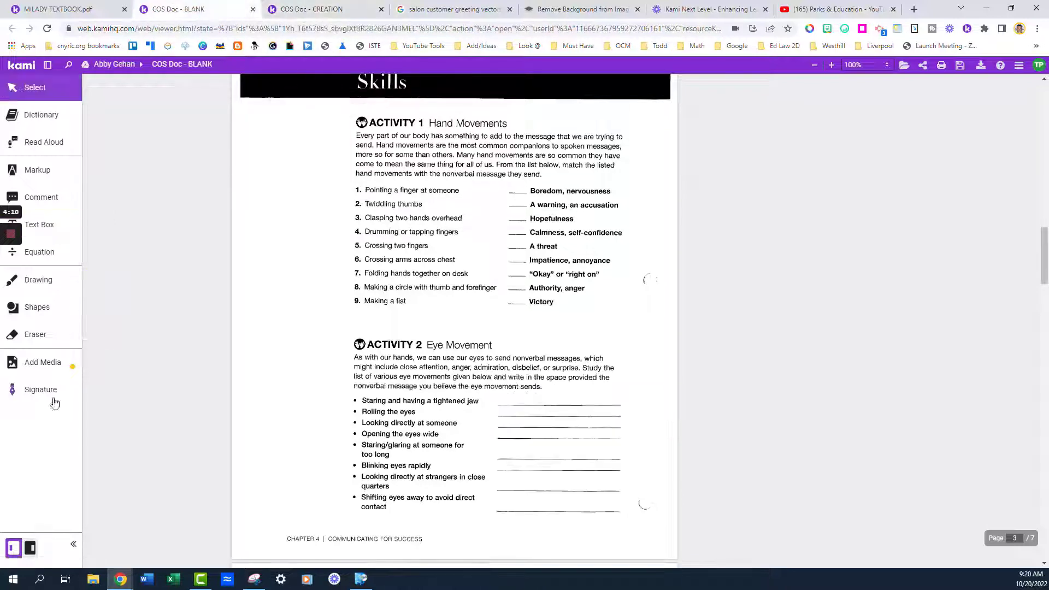
pyautogui.click(30, 366)
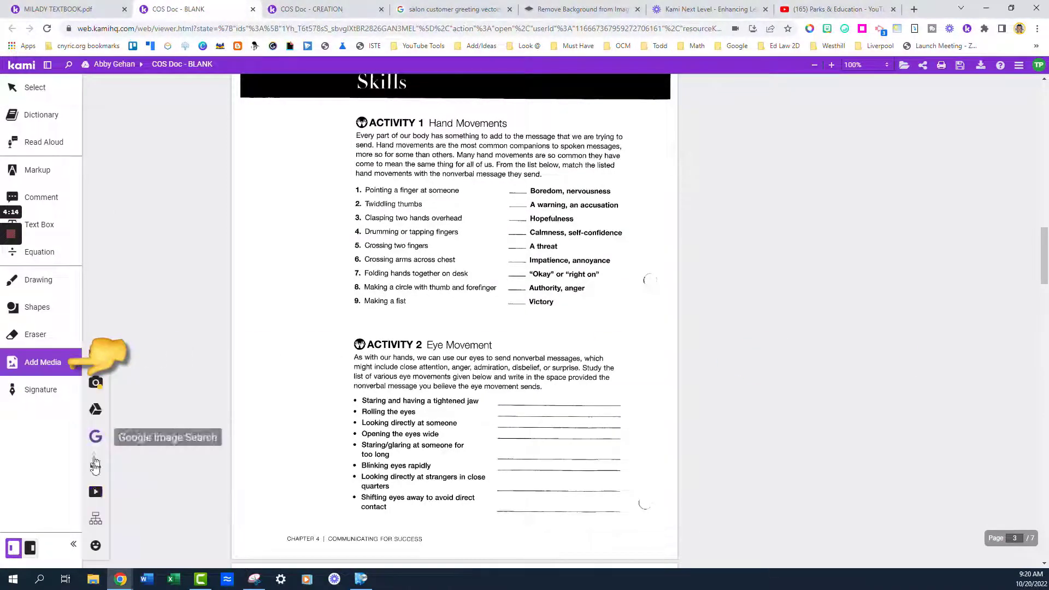
pyautogui.click(94, 496)
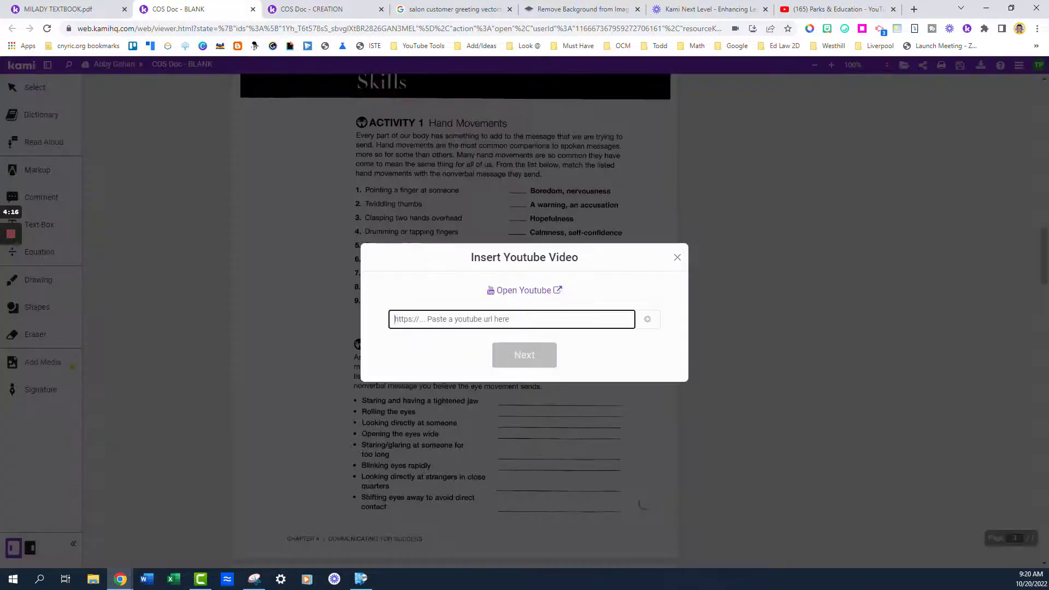
pyautogui.hotkey('ctrl', 'v')
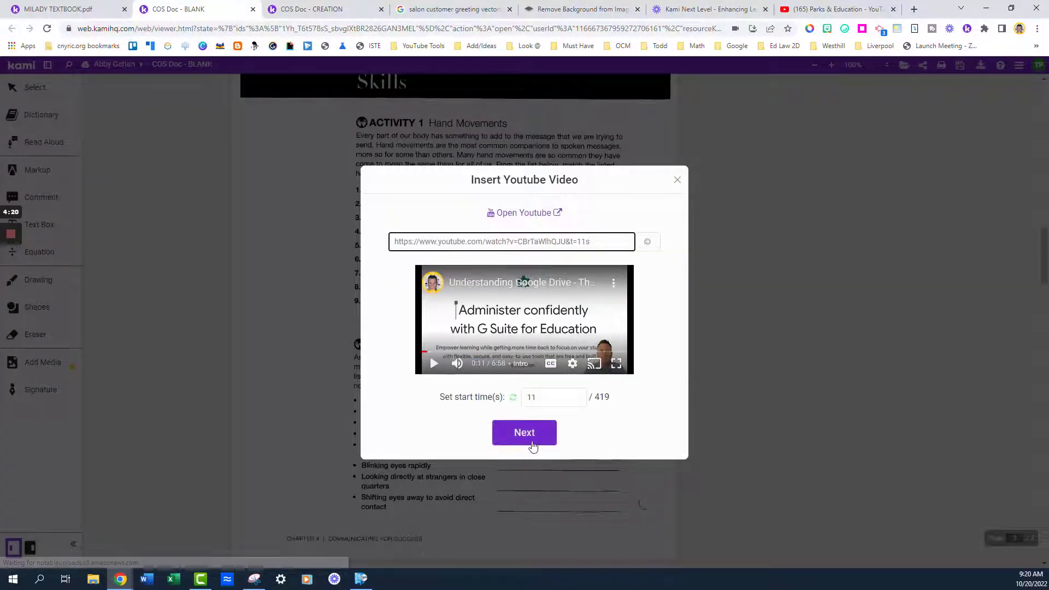
# Set the YouTube video's start time to 0 seconds and accept it for placement
pyautogui.moveTo(541, 398); pyautogui.dragTo(503, 405)
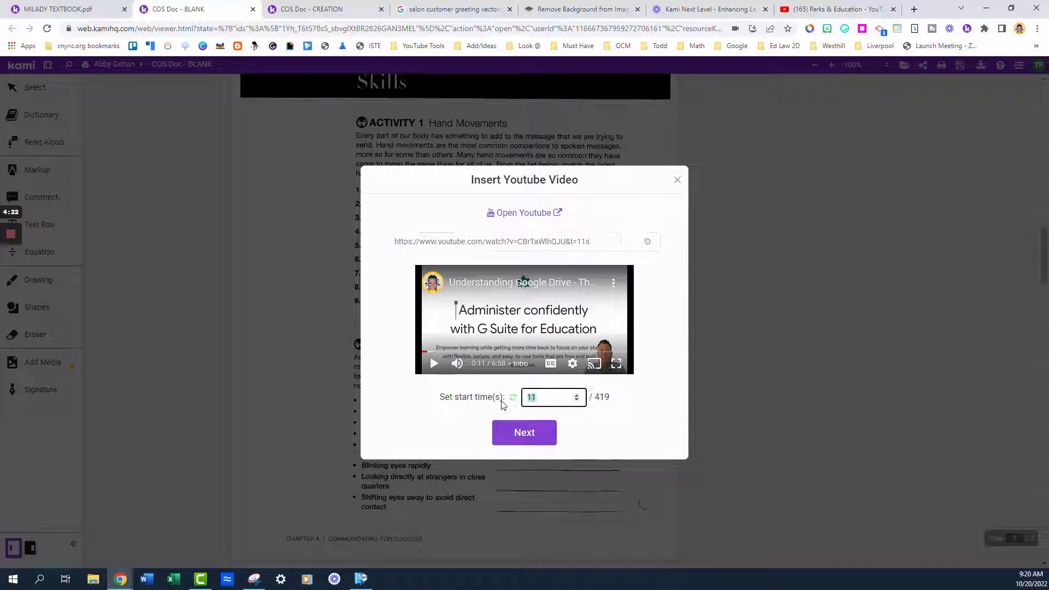
pyautogui.write('0')
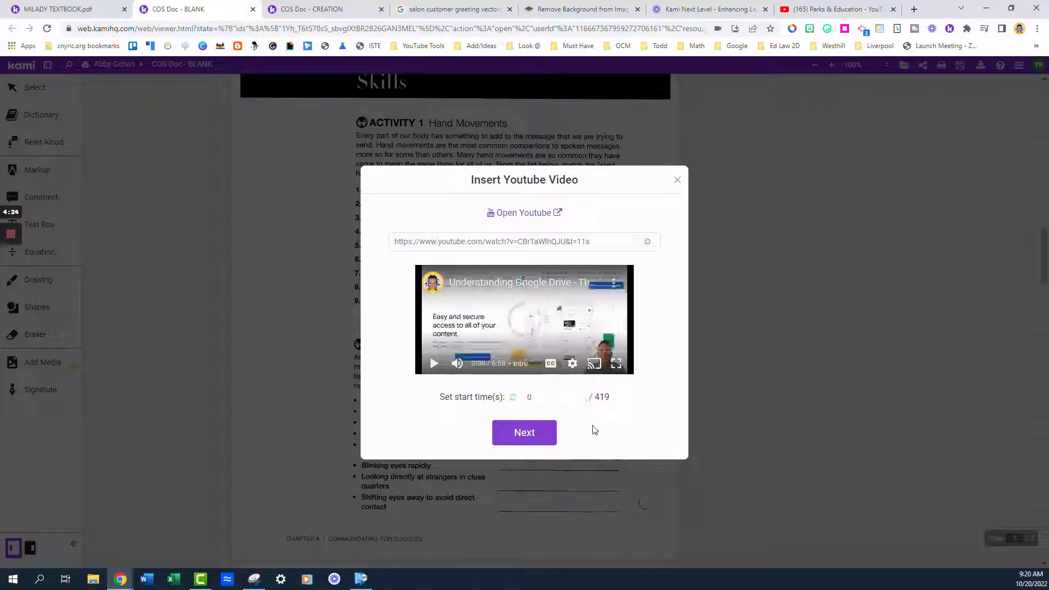
pyautogui.click(526, 432)
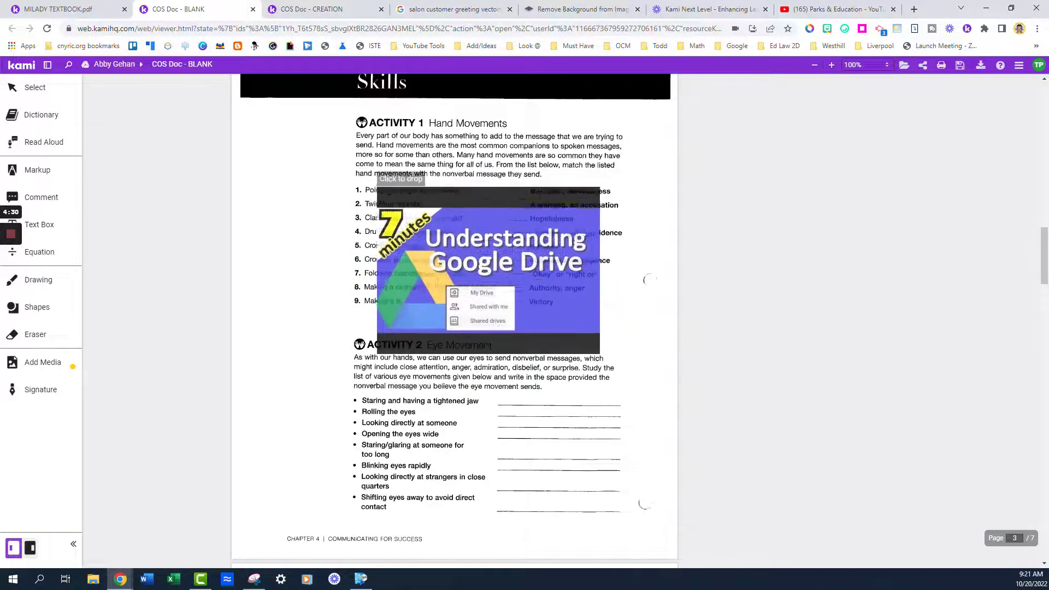
# Place the YouTube video on page 3 in the margin beside Activity 1 Hand Movements, just below the black heading banner
pyautogui.scroll(-7, 372, 246)
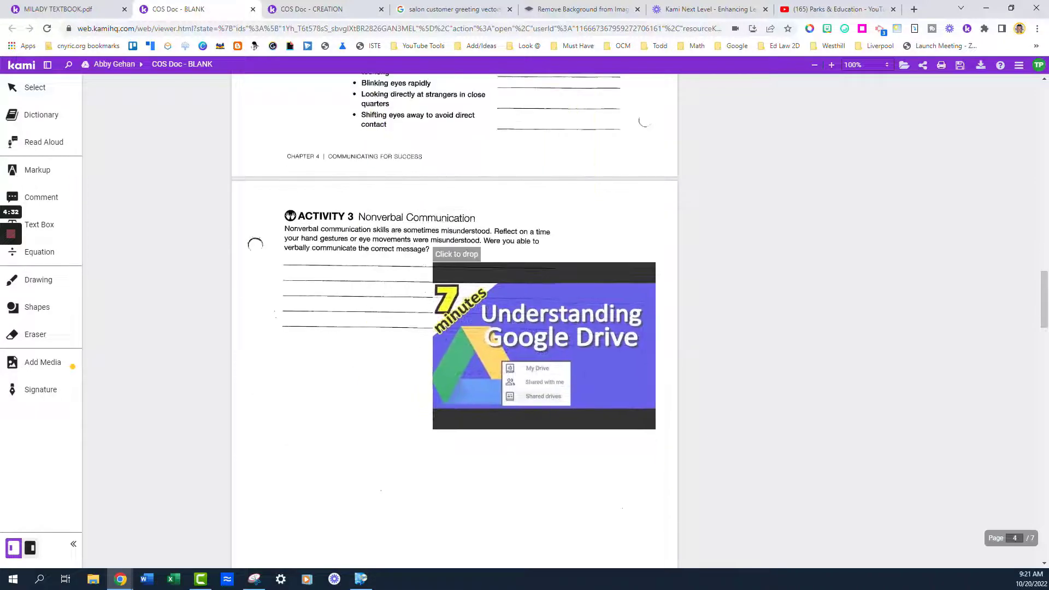
pyautogui.scroll(5, 310, 236)
pyautogui.scroll(9, 310, 236)
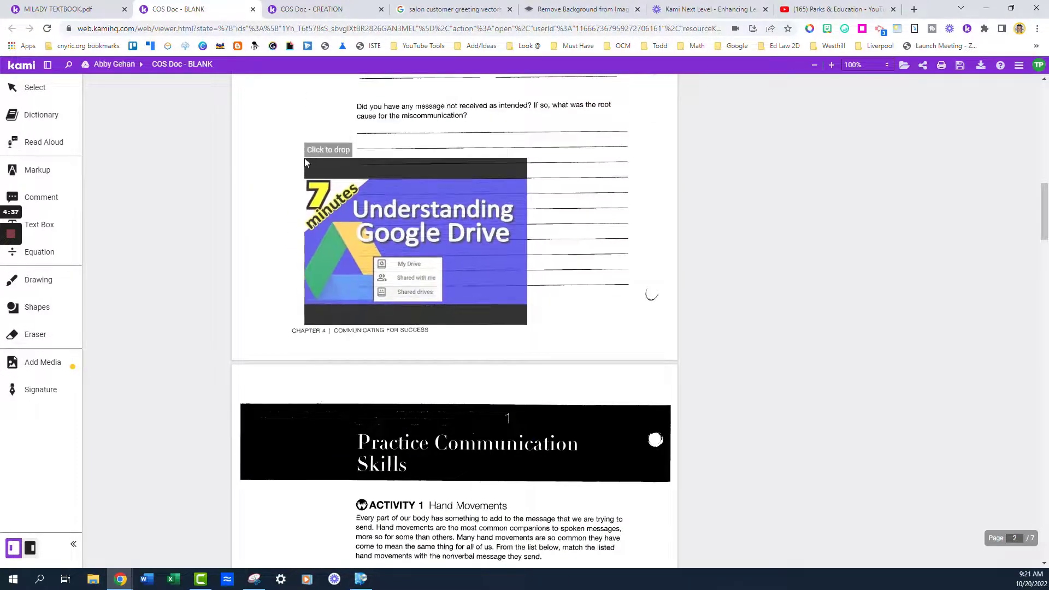
pyautogui.scroll(-5, 302, 186)
pyautogui.scroll(-1, 303, 186)
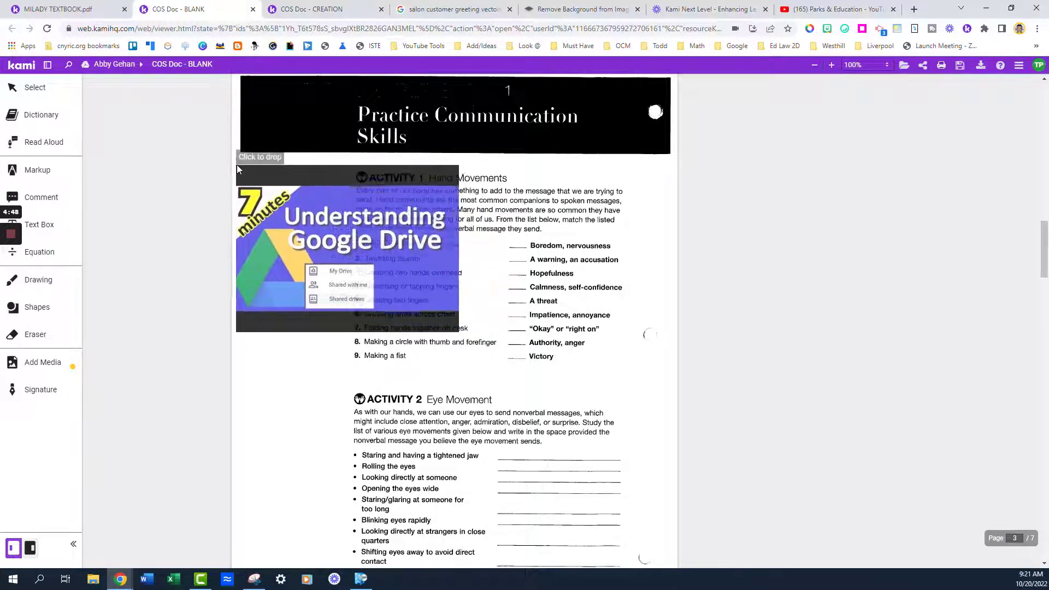
pyautogui.click(241, 162)
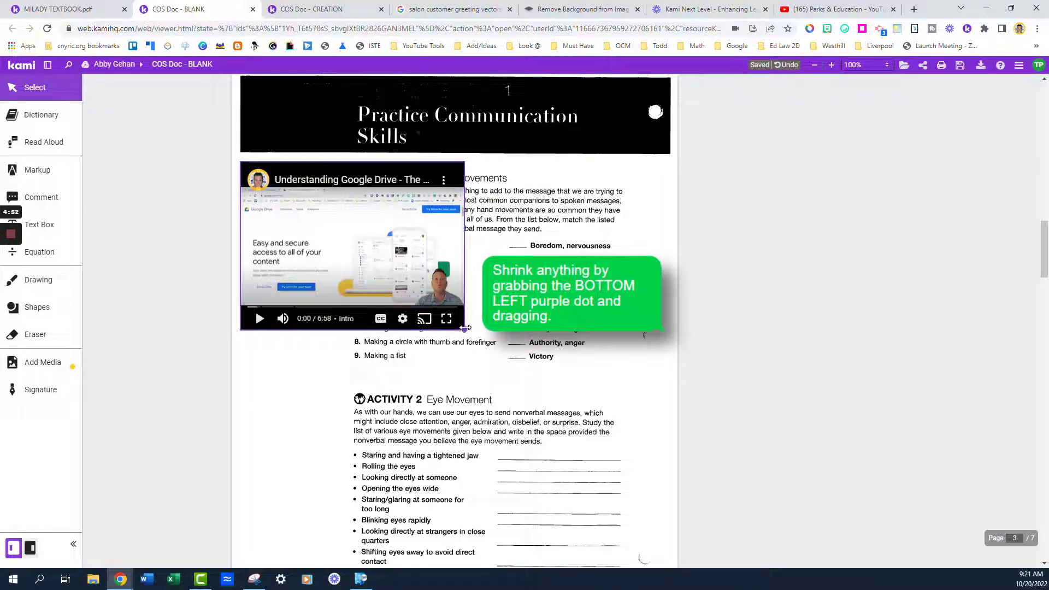
# Shrink the YouTube video to fit the margin beside the Activity 1 text, and preview it in full screen
pyautogui.moveTo(464, 330); pyautogui.dragTo(384, 285)
pyautogui.moveTo(459, 326); pyautogui.dragTo(413, 291)
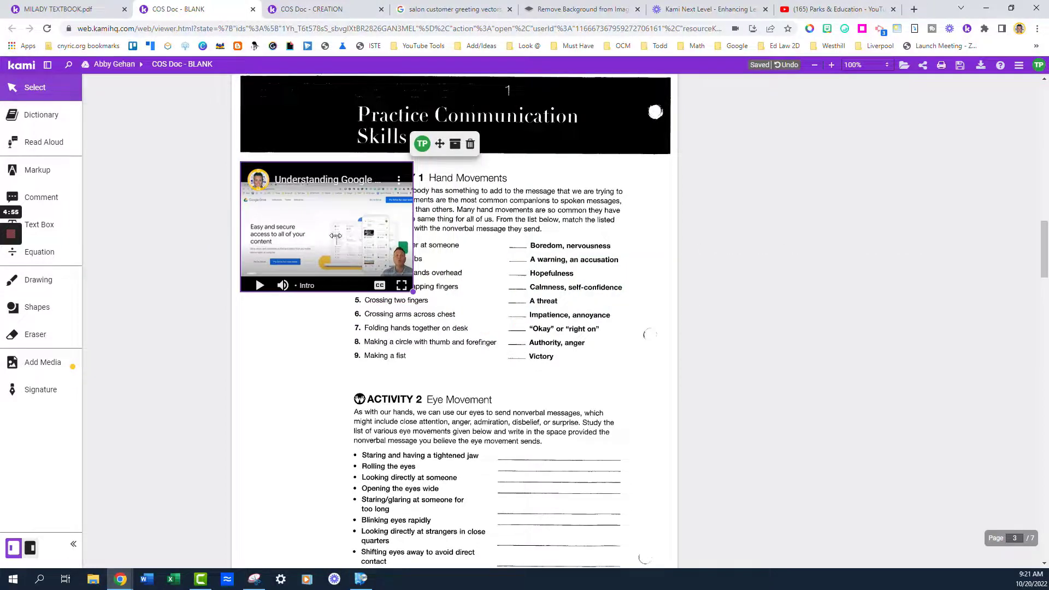
pyautogui.moveTo(335, 236); pyautogui.dragTo(339, 237)
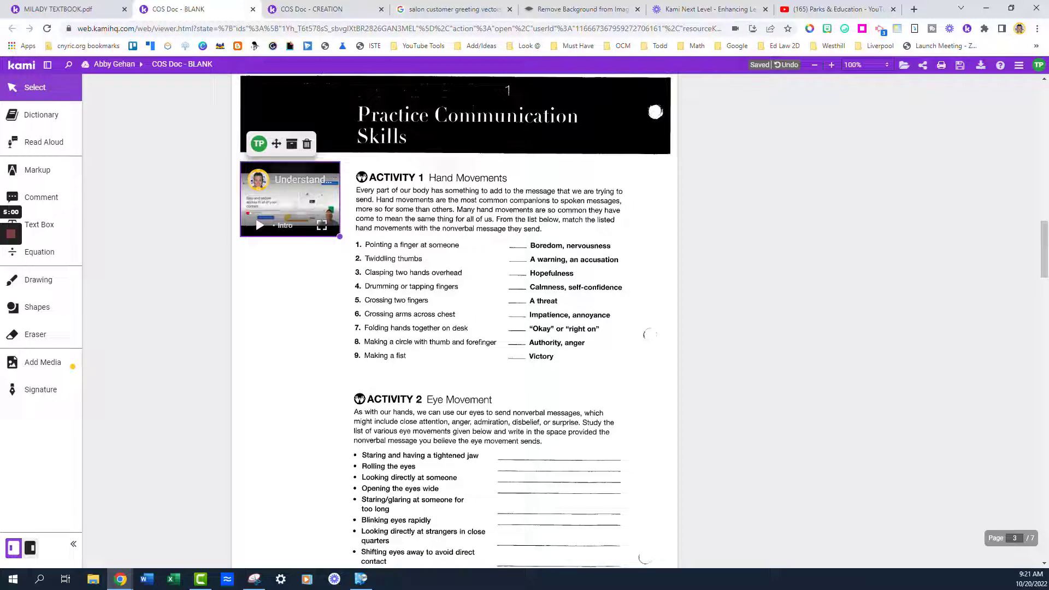
pyautogui.click(321, 225)
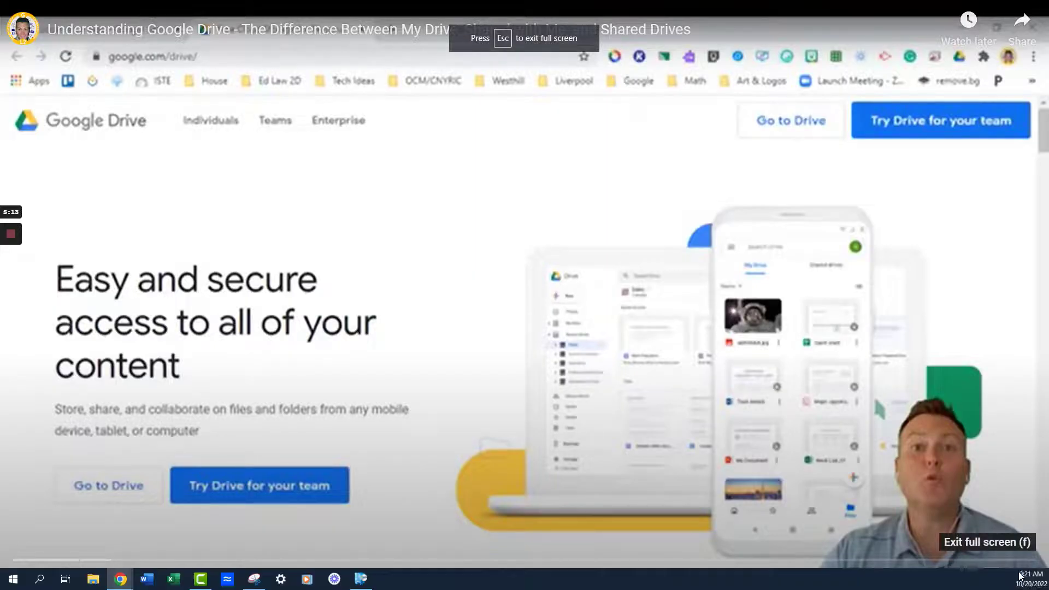
pyautogui.click(1022, 576)
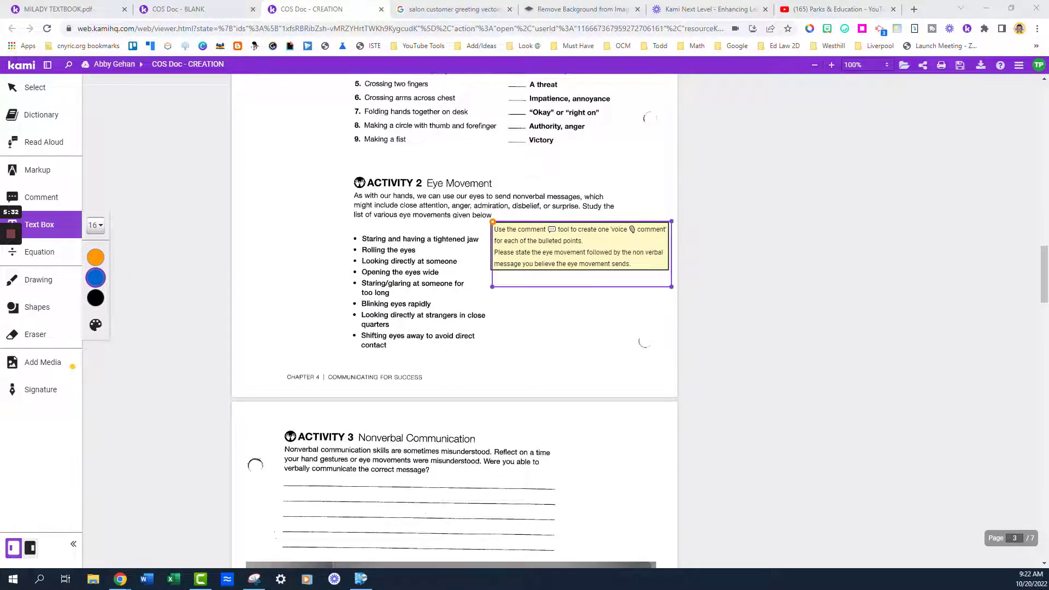
# Examine the voice comment instruction box beside Activity 2 in the CREATION document, and activate the voice comment tool it refers to
pyautogui.click(539, 303)
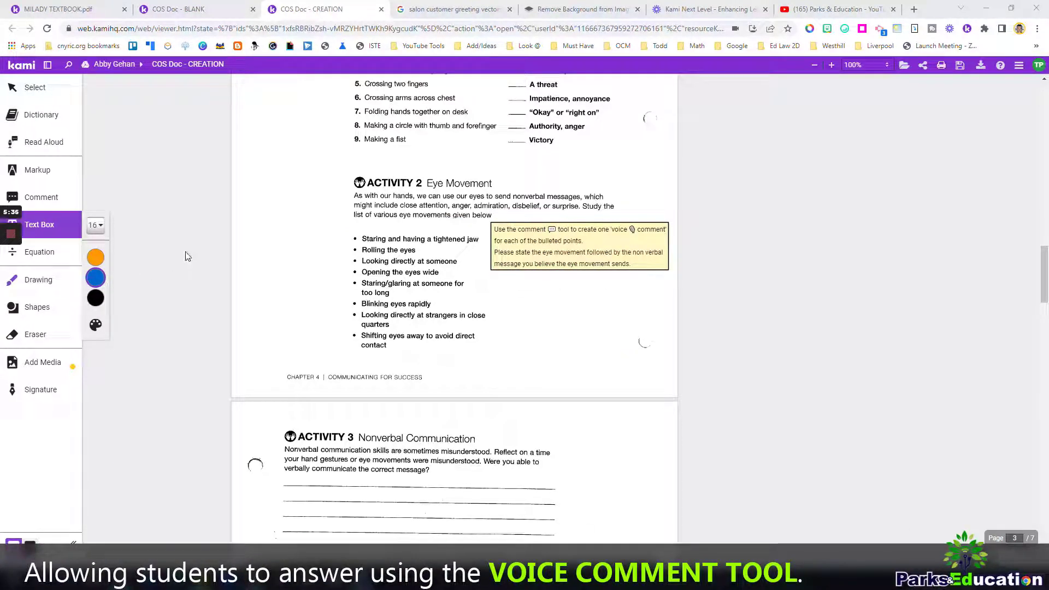
pyautogui.click(494, 242)
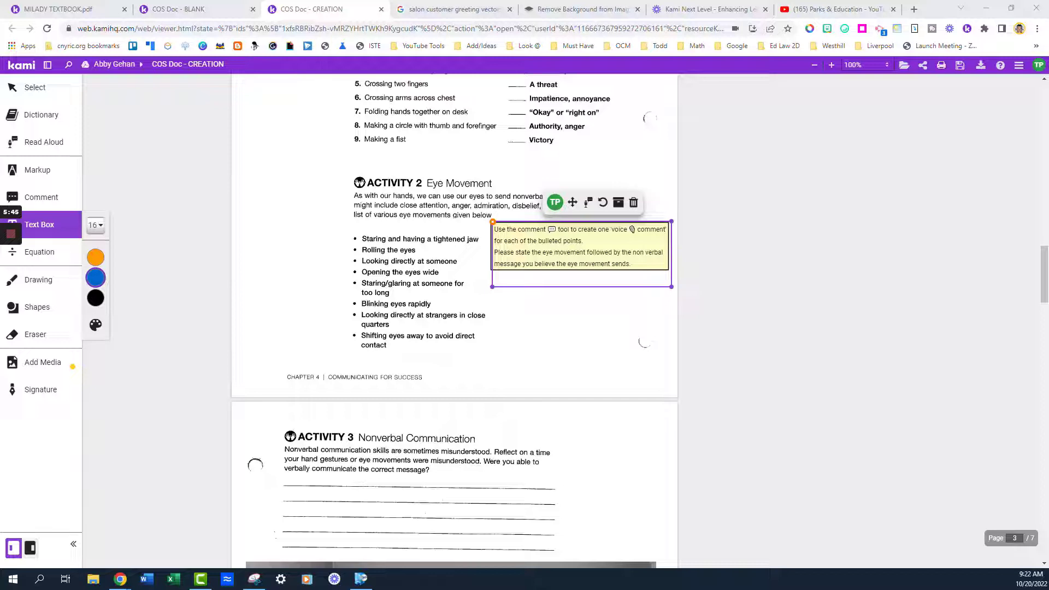
pyautogui.click(677, 237)
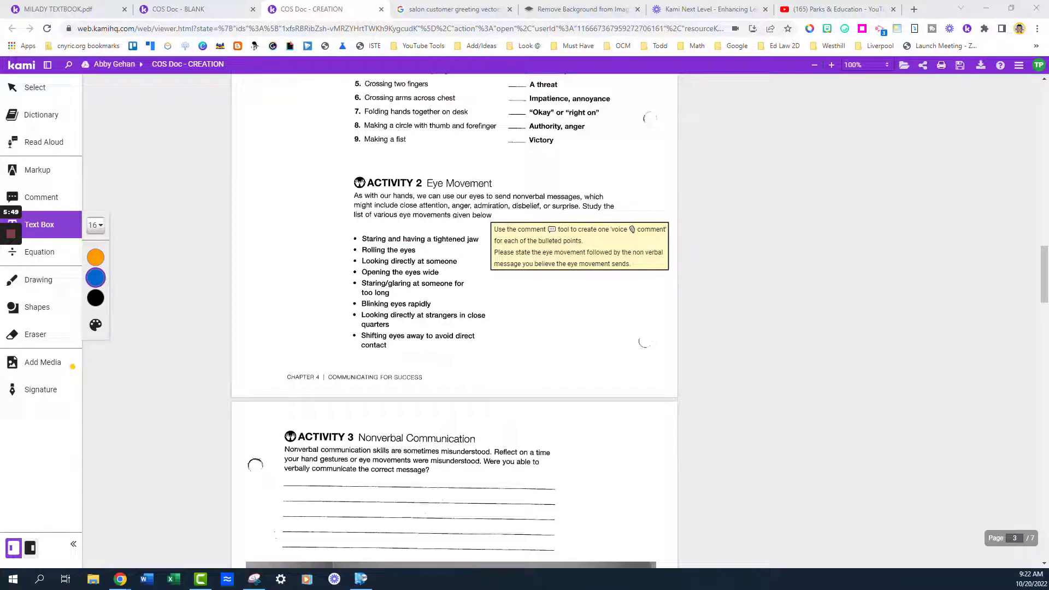
pyautogui.click(55, 197)
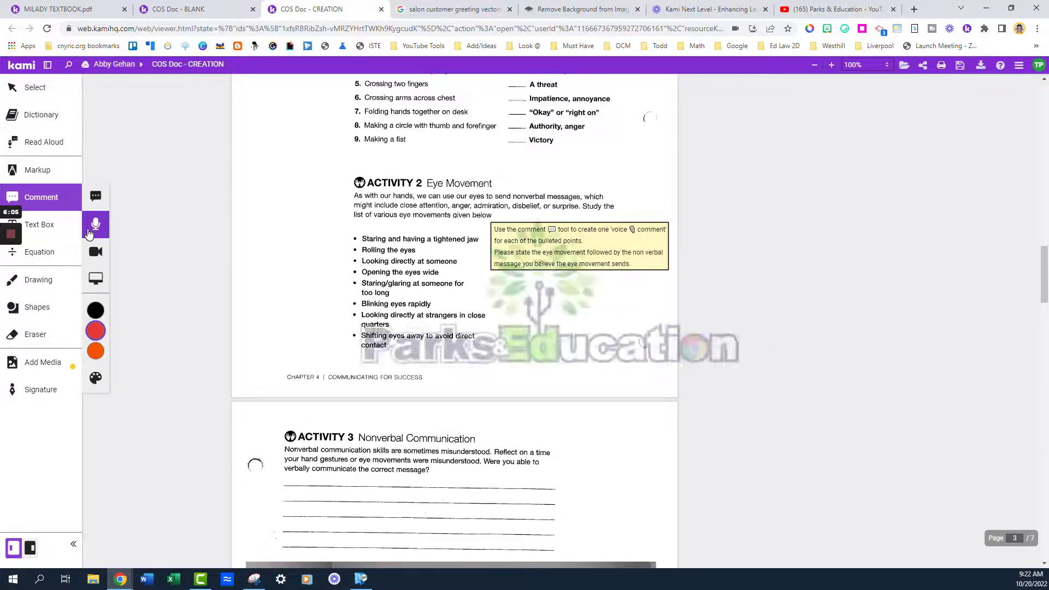
# Compare the Activity 3 Nonverbal Communication page in the CREATION and BLANK documents, examining the animated salon scene below the answer lines
pyautogui.scroll(-7, 792, 435)
pyautogui.scroll(1, 795, 436)
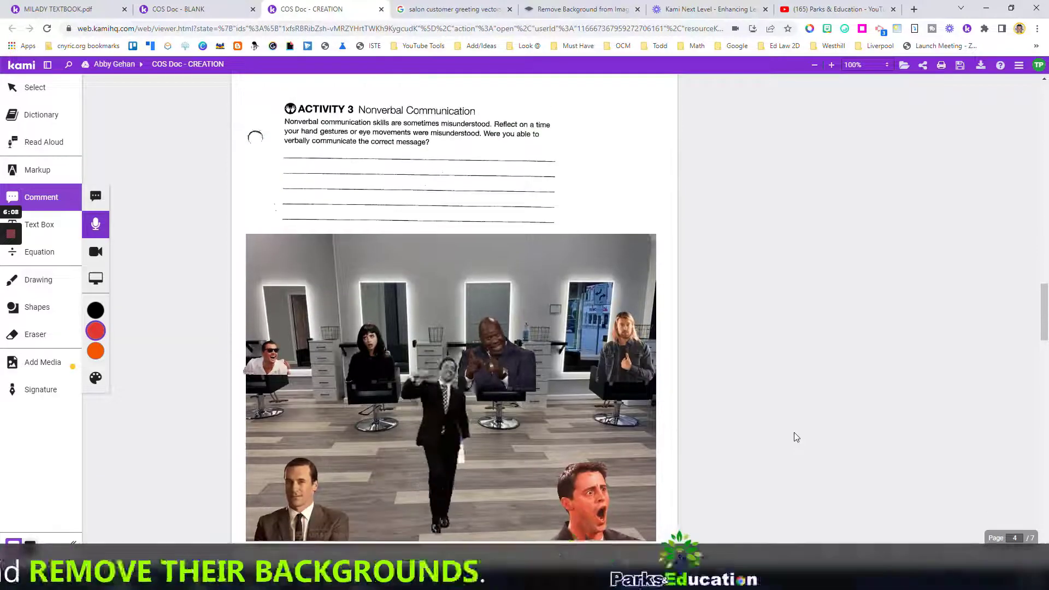
pyautogui.click(178, 8)
pyautogui.scroll(-9, 453, 306)
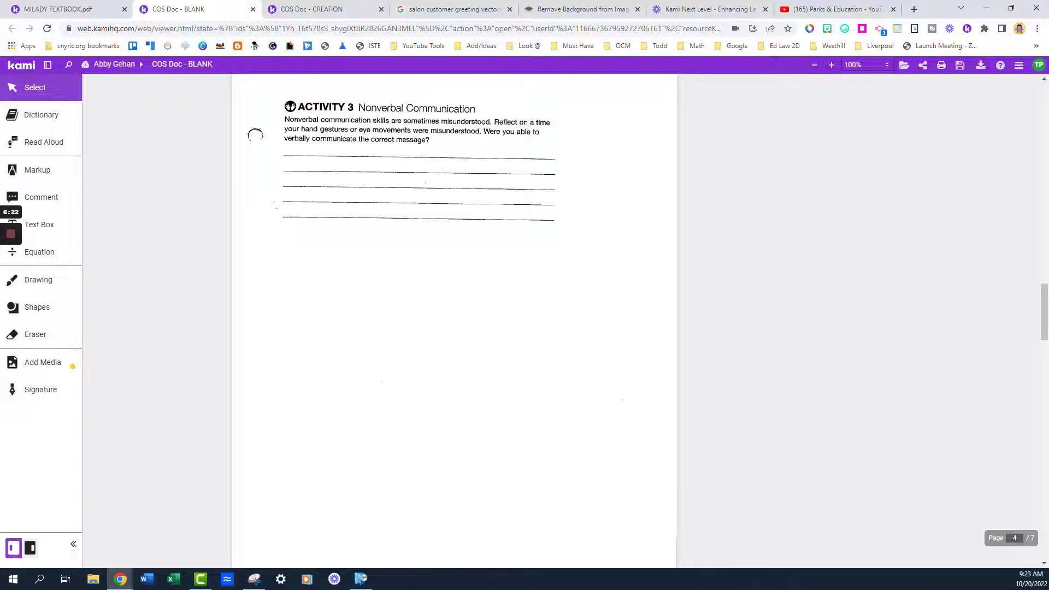
pyautogui.click(311, 9)
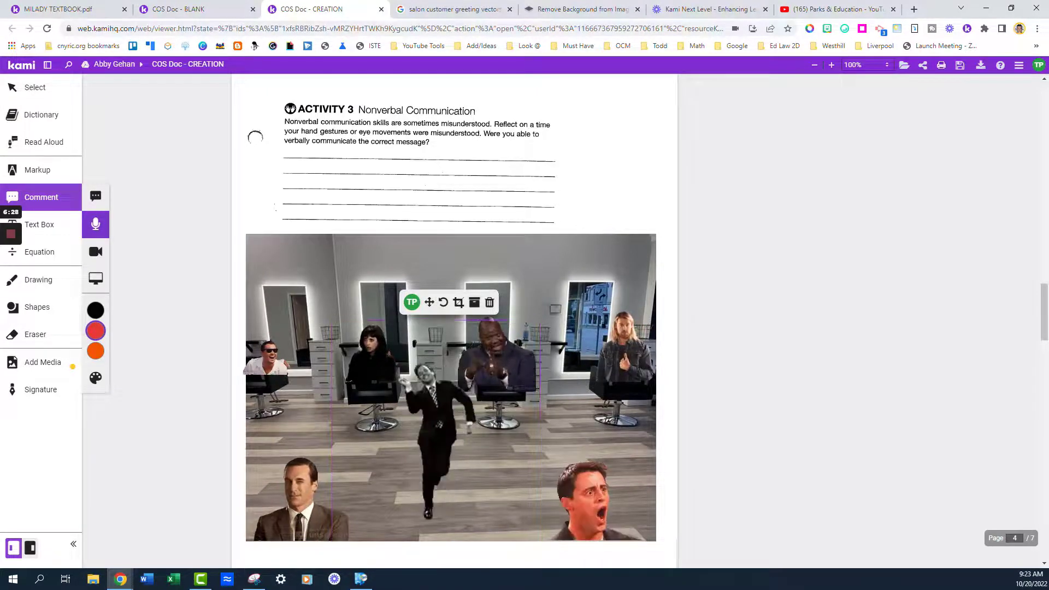
pyautogui.click(519, 249)
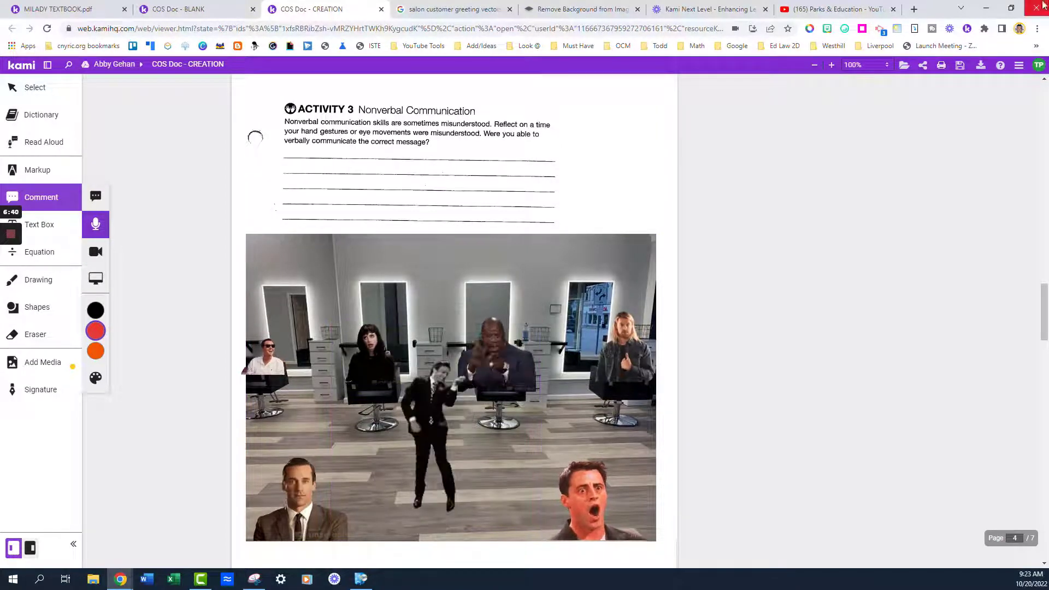
# Open unscreen.com in a new browser tab and bring up its GIPHY search for a GIF to process
pyautogui.click(911, 11)
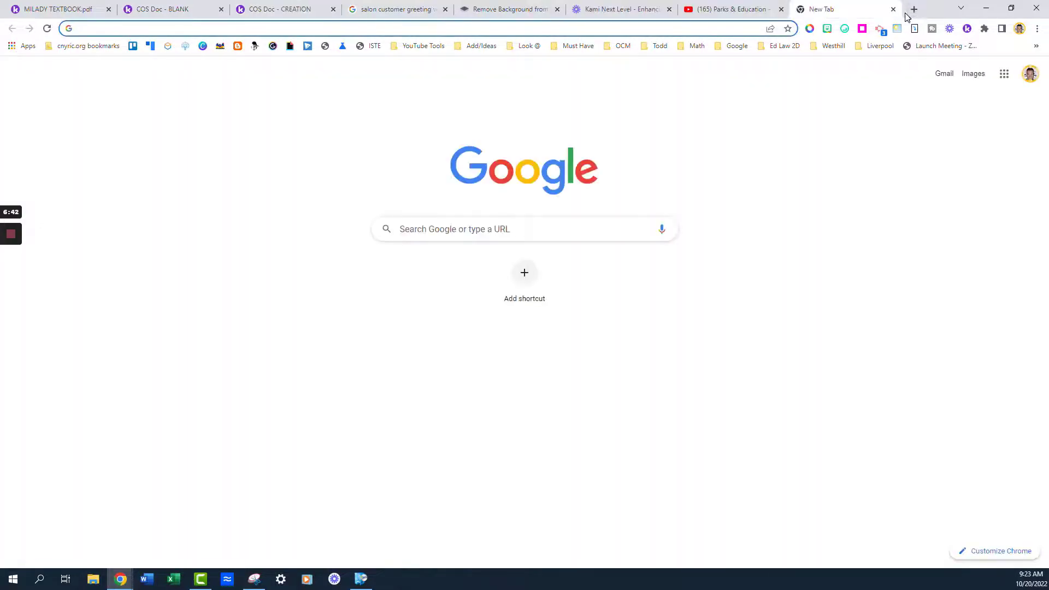
pyautogui.write('unscreen.com')
pyautogui.press('Return')
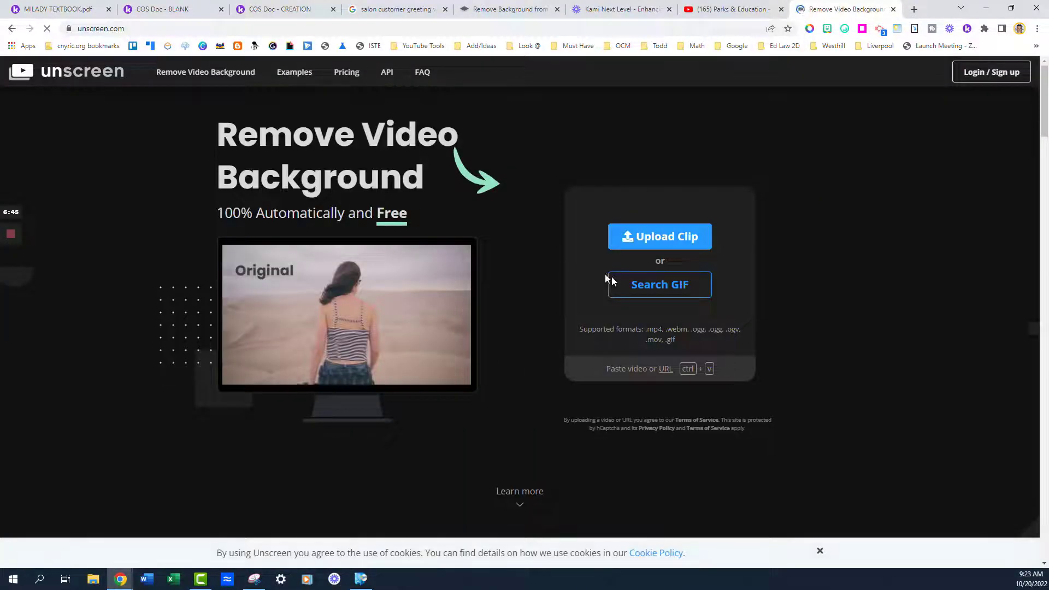
pyautogui.click(661, 290)
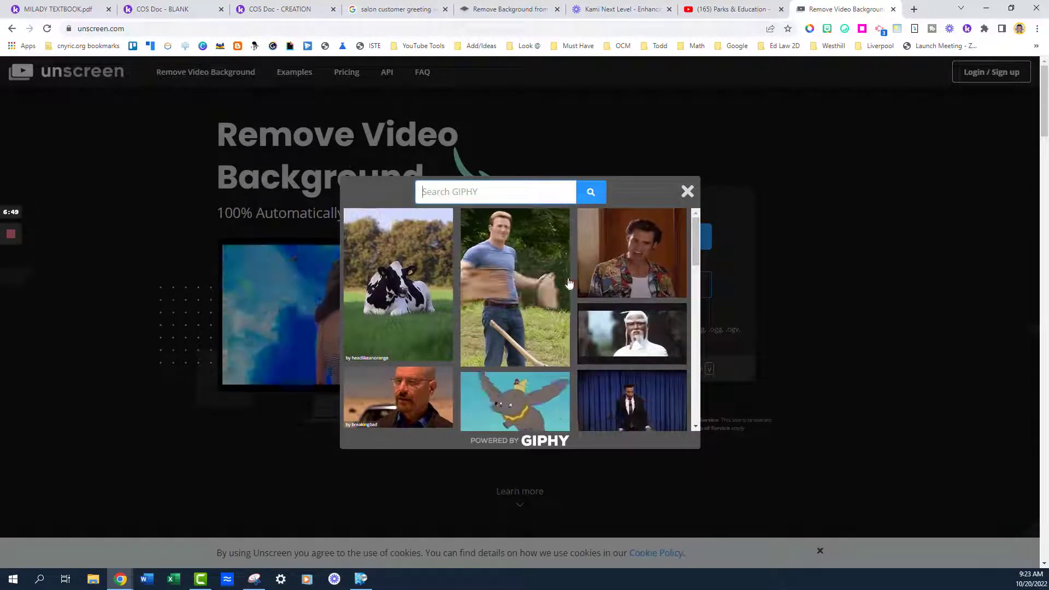
# Choose the GIF of the dancing man in the red shirt, and download its version with the background removed as a GIF
pyautogui.scroll(-2, 583, 306)
pyautogui.scroll(-3, 588, 309)
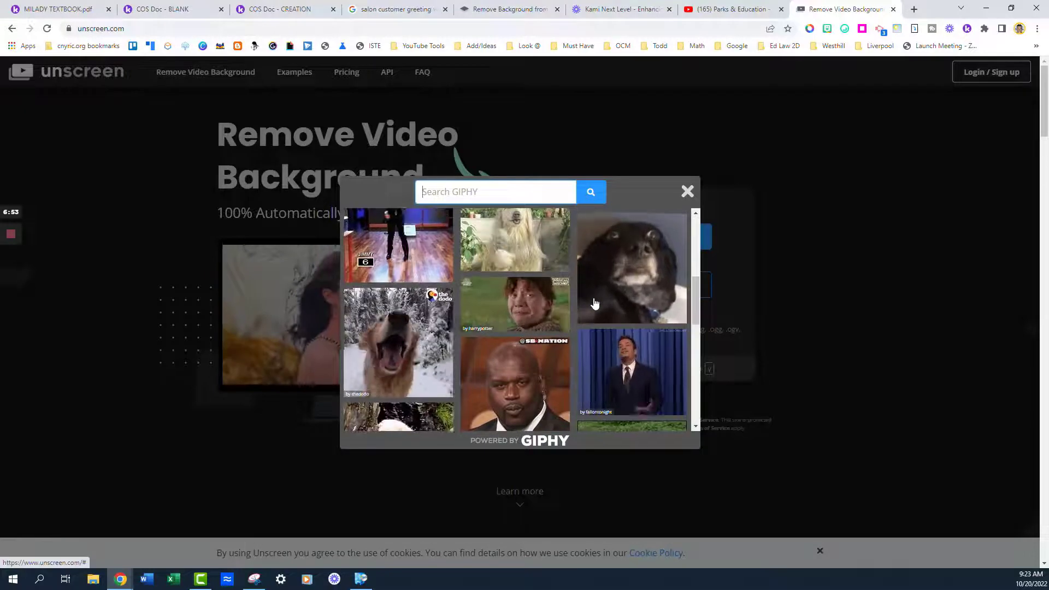
pyautogui.scroll(-5, 595, 304)
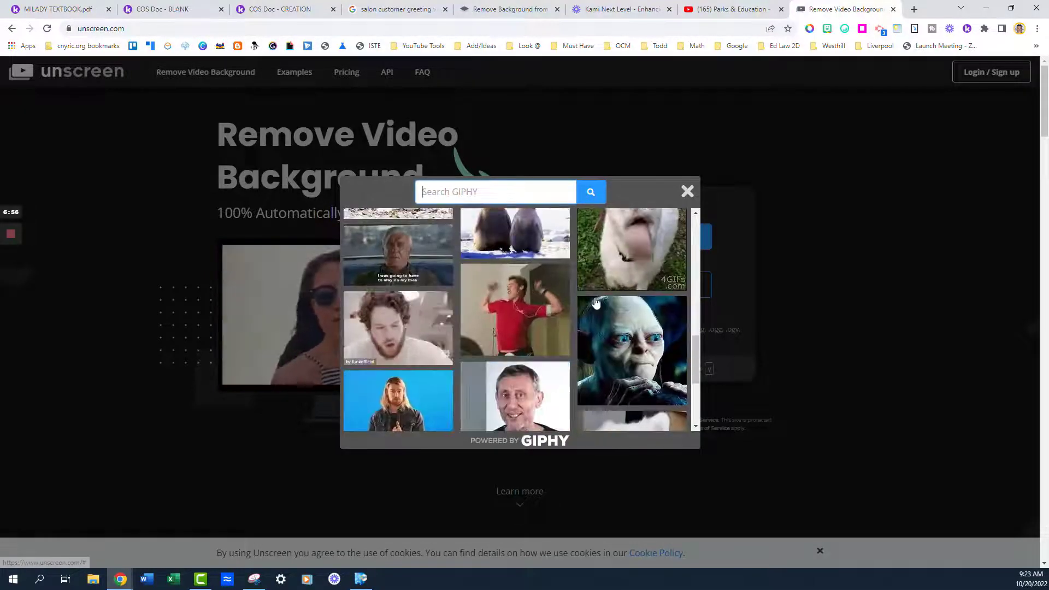
pyautogui.scroll(-2, 552, 297)
pyautogui.scroll(2, 506, 300)
pyautogui.click(507, 300)
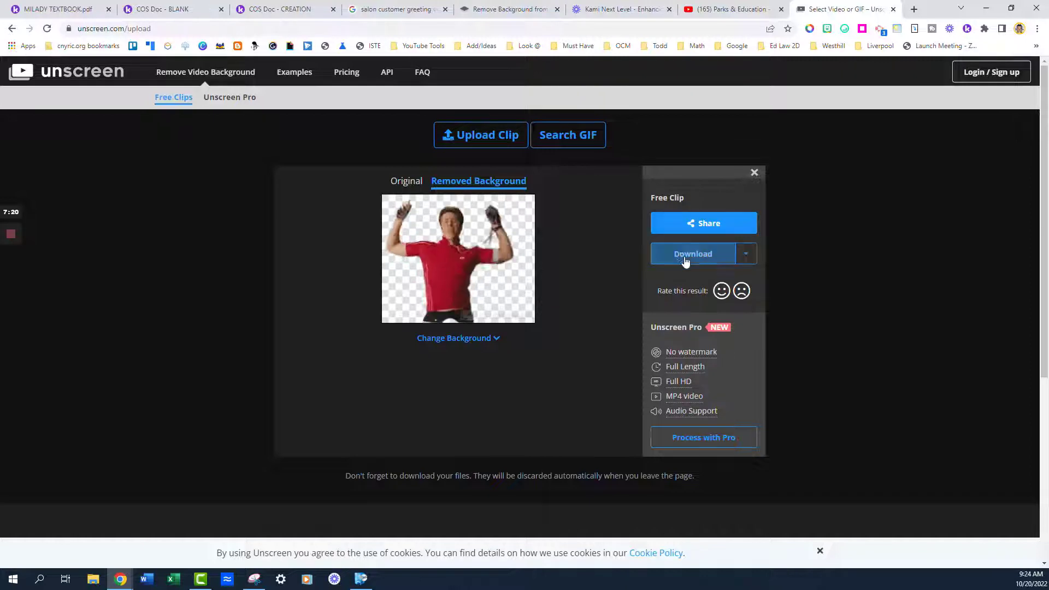
pyautogui.click(746, 255)
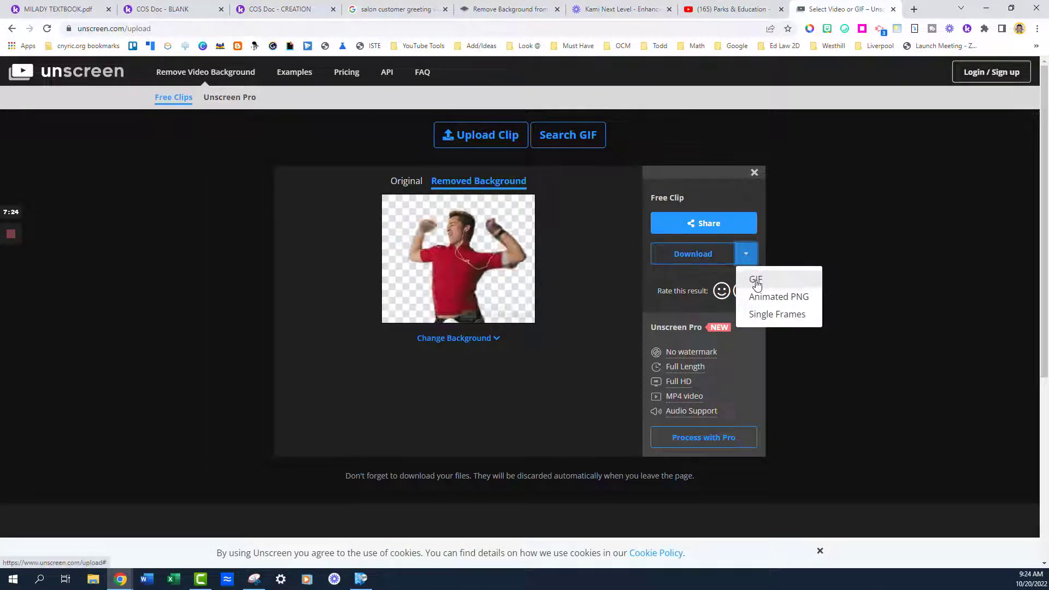
pyautogui.click(756, 281)
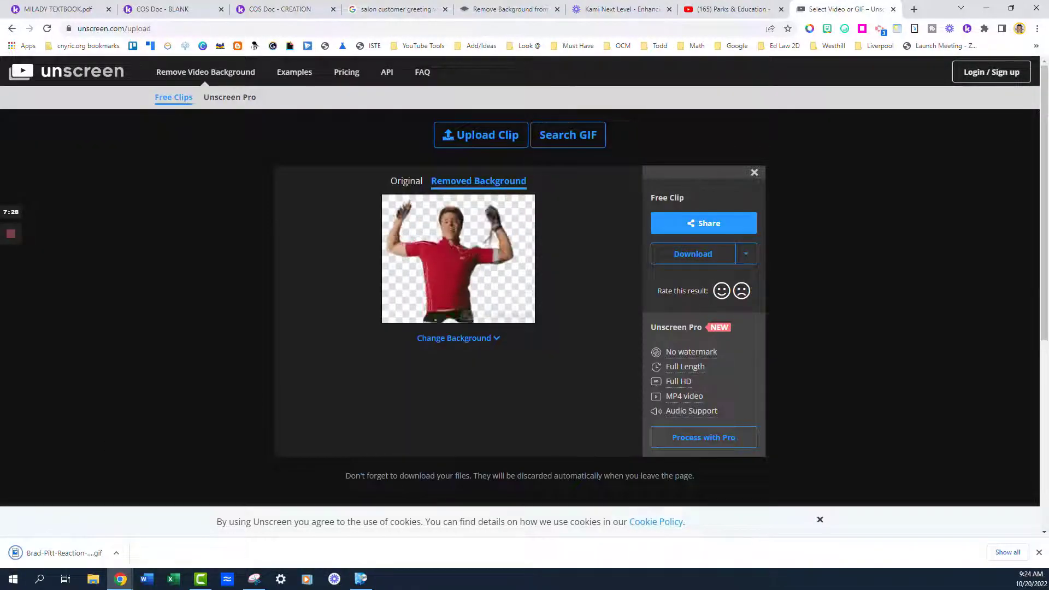
# Insert the downloaded background-free GIF from the computer onto page 4 of the BLANK document, below the Activity 3 answer lines
pyautogui.click(177, 10)
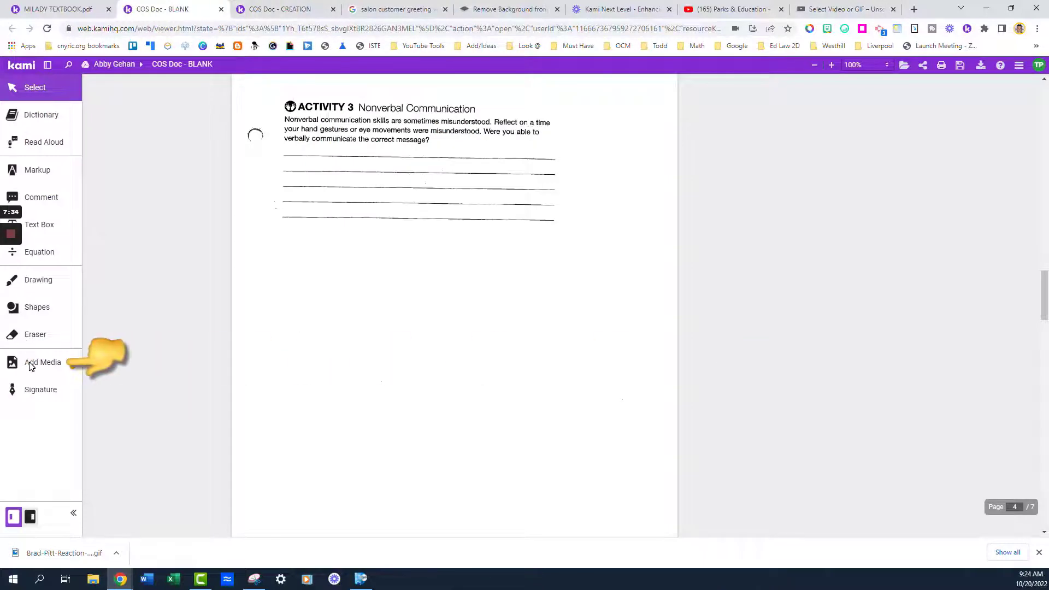
pyautogui.click(55, 370)
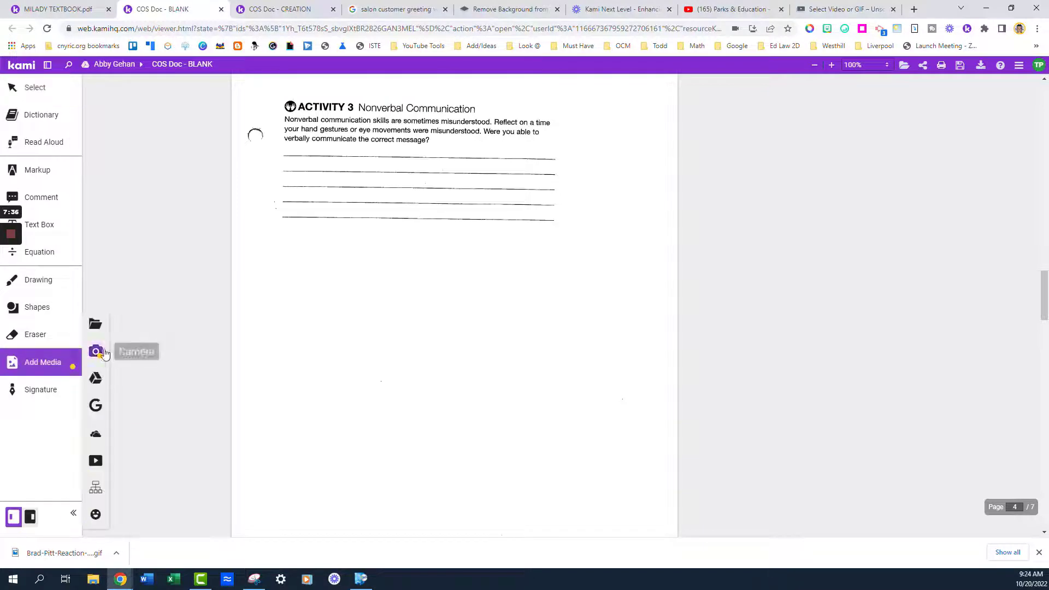
pyautogui.click(95, 325)
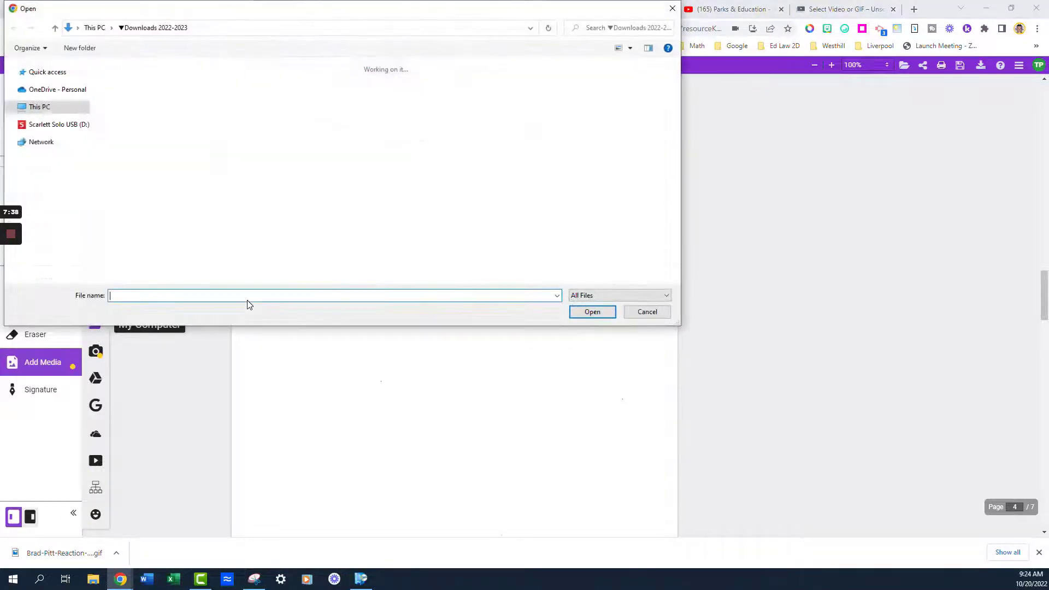
pyautogui.doubleClick(139, 109)
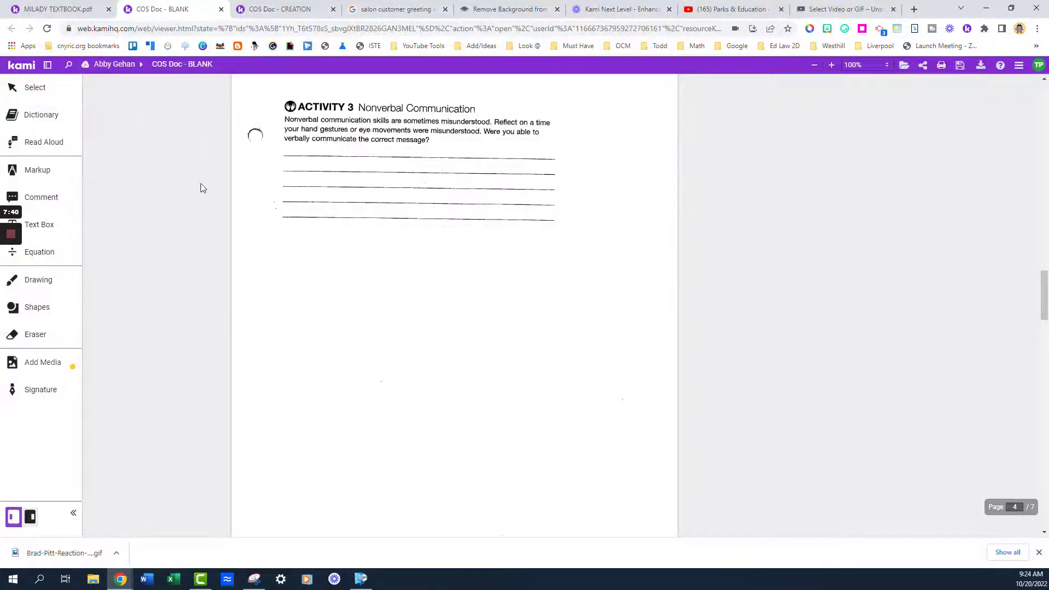
pyautogui.click(339, 243)
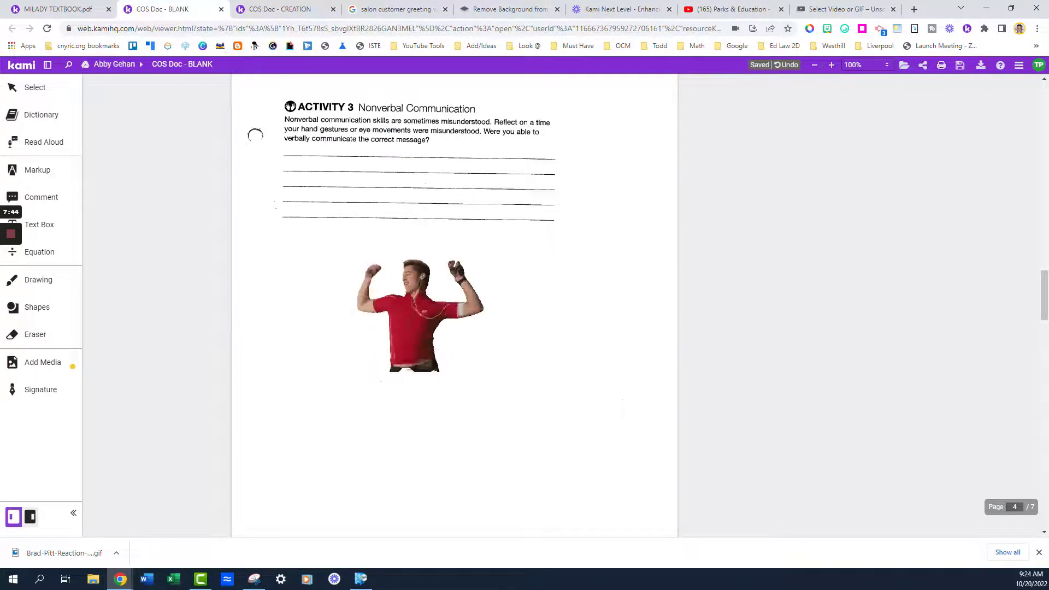
# Examine the finished salon scene of layered GIFs in the CREATION document, and browse the Kami template library
pyautogui.click(276, 9)
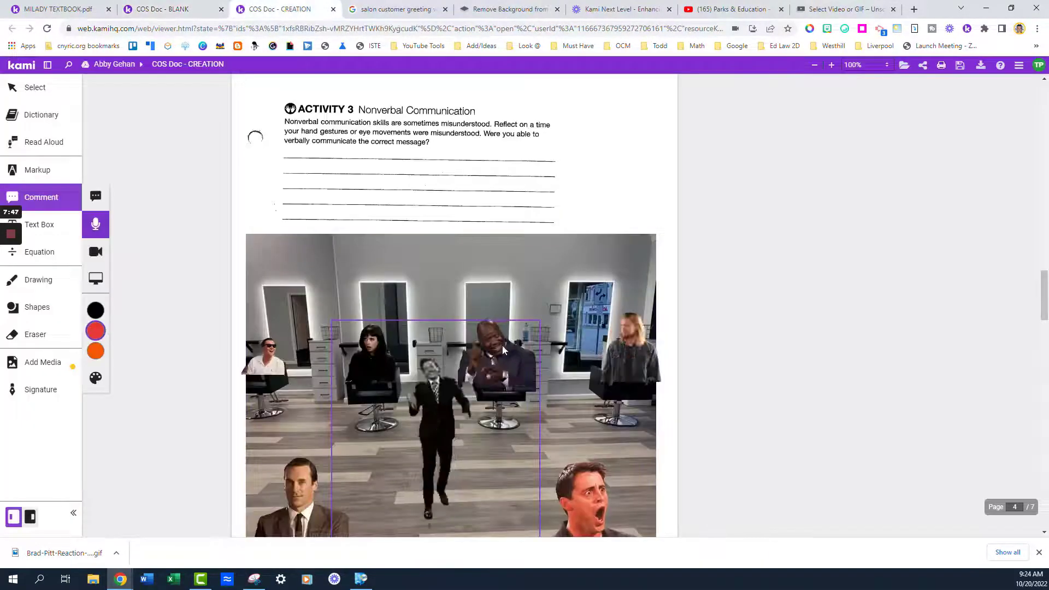
pyautogui.scroll(-1, 874, 408)
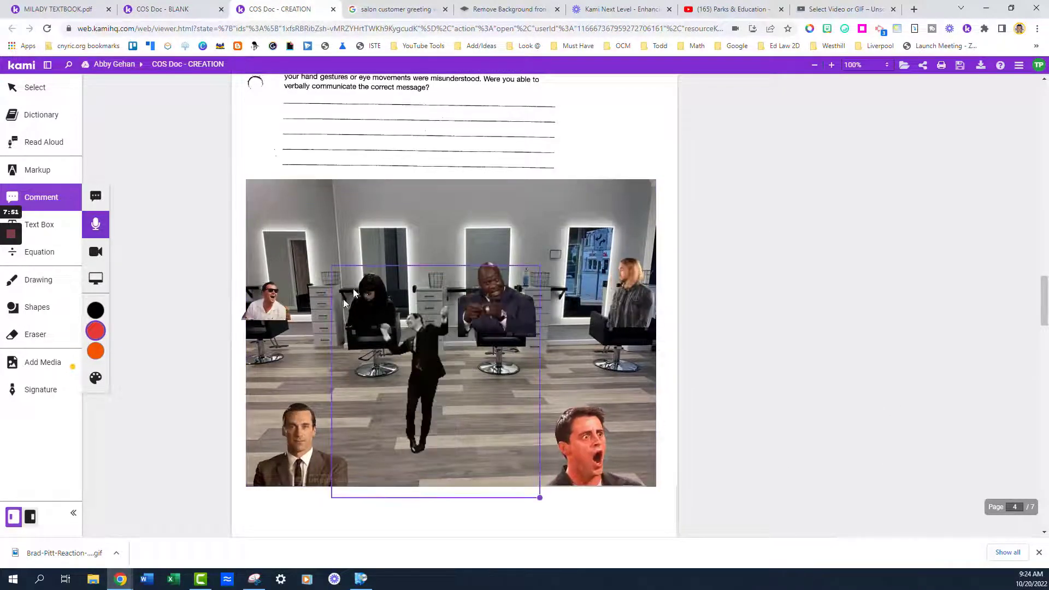
pyautogui.scroll(2, 1035, 445)
pyautogui.scroll(-2, 1038, 459)
pyautogui.scroll(1, 1043, 470)
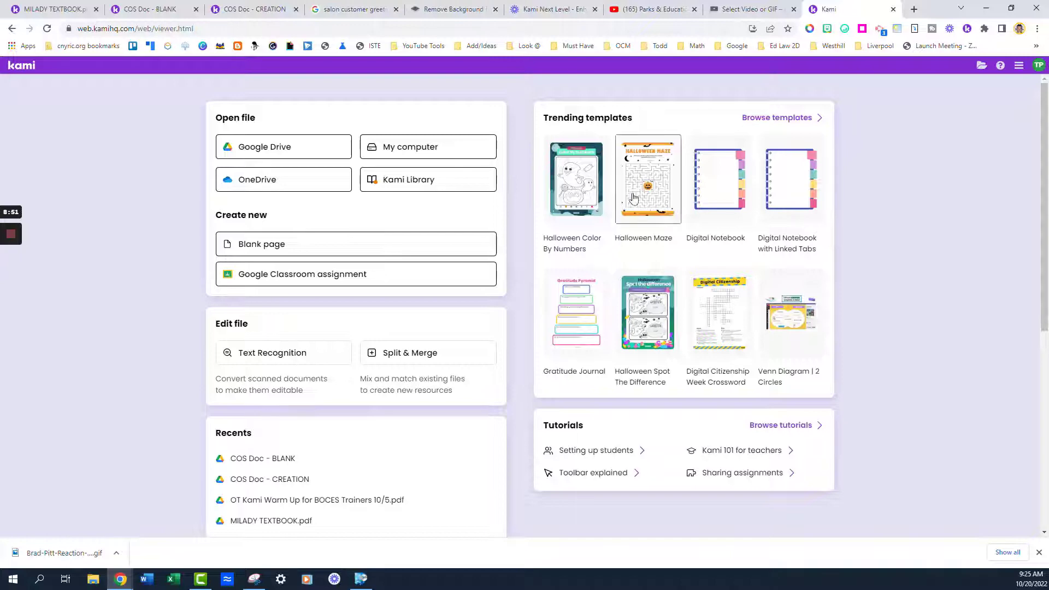
pyautogui.click(780, 119)
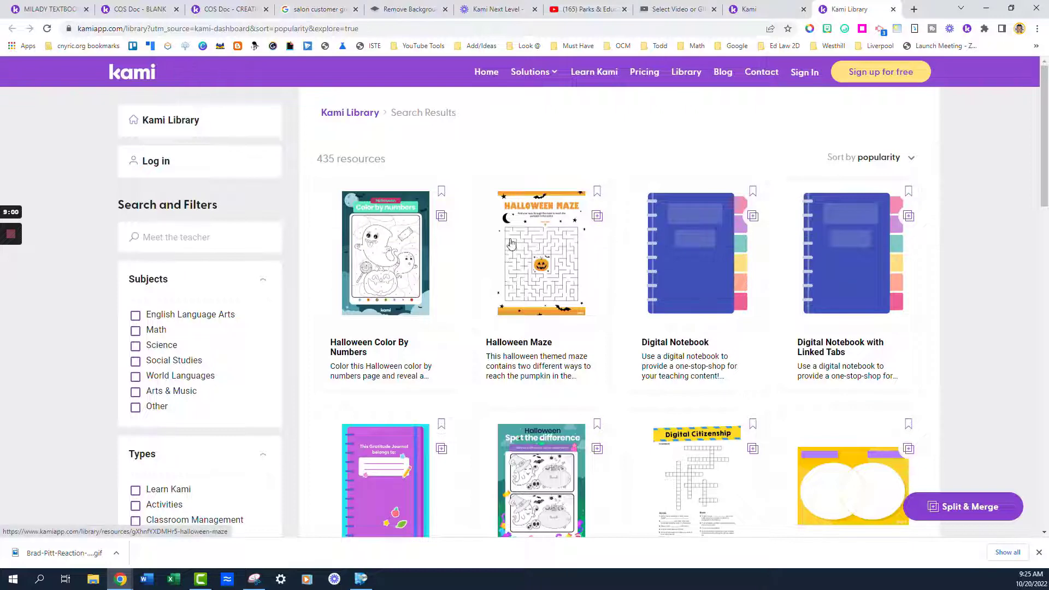
# Insert the nine-box graphic organizer with arrows on page 5 of the BLANK document, just below the Client Consultation oval
pyautogui.click(126, 10)
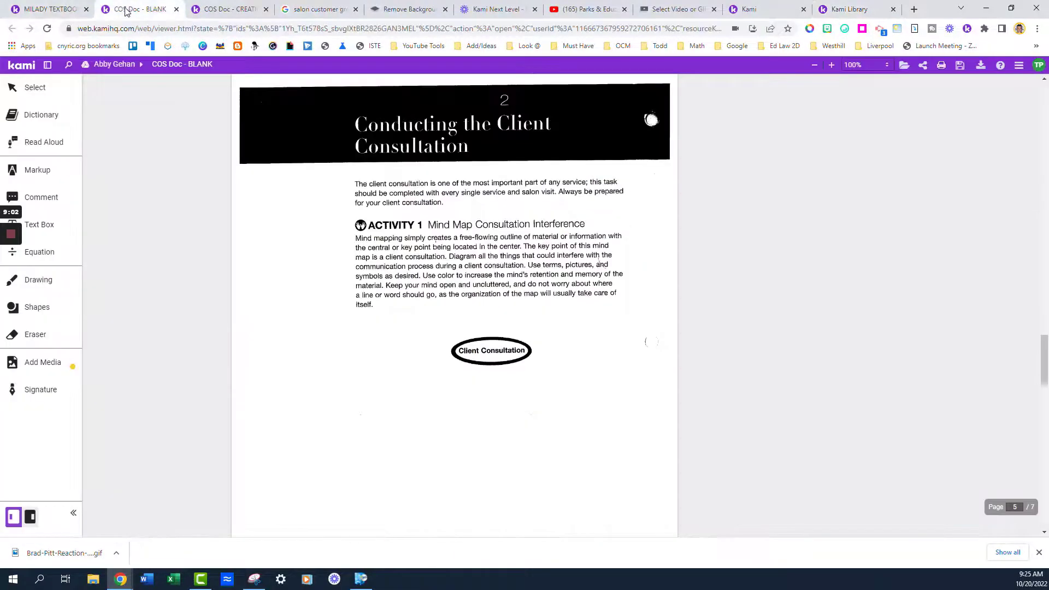
pyautogui.click(43, 362)
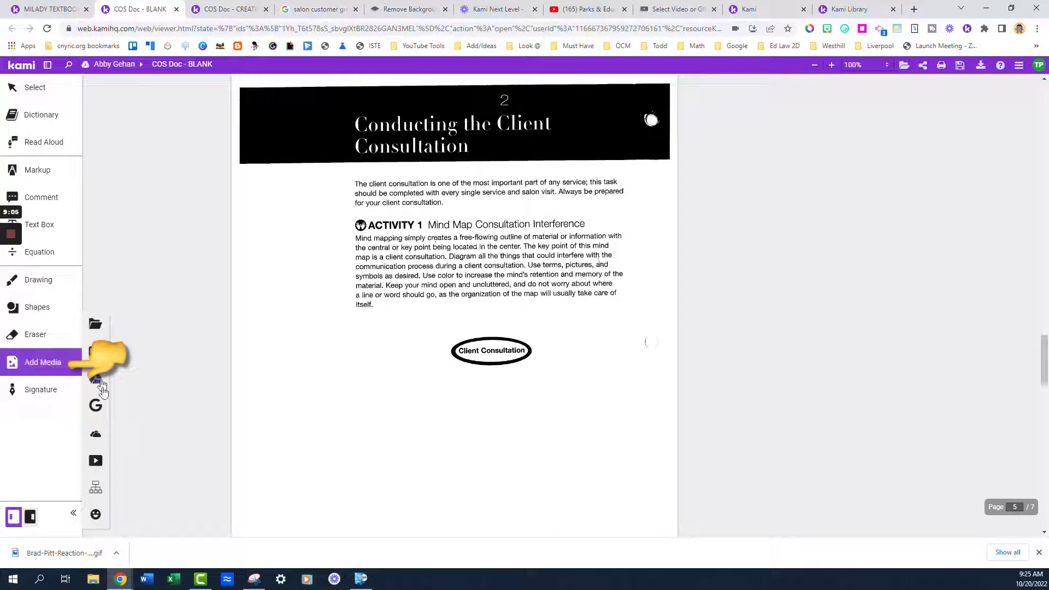
pyautogui.click(96, 489)
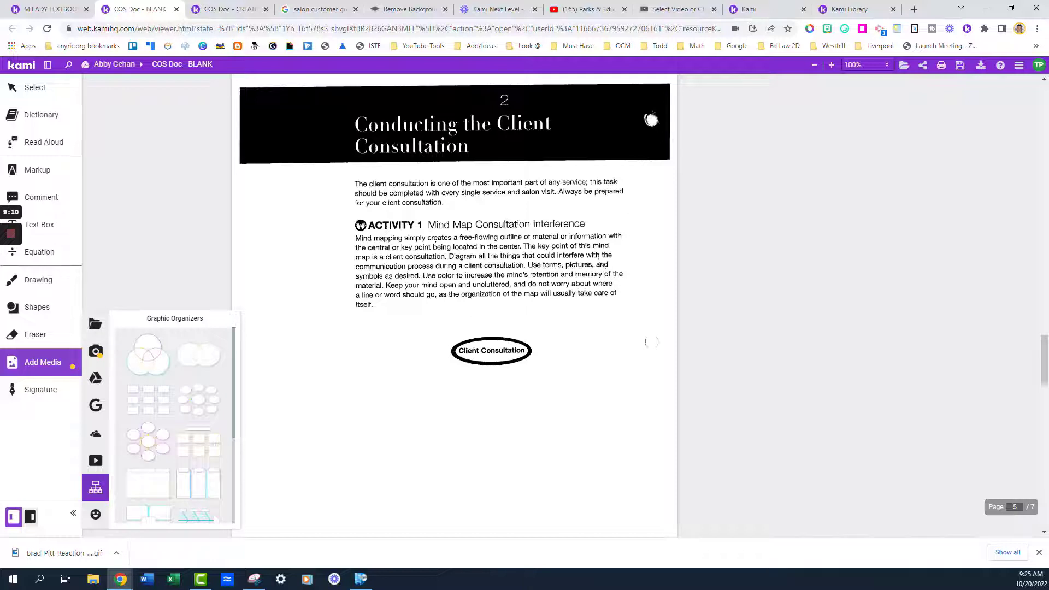
pyautogui.scroll(-2, 651, 120)
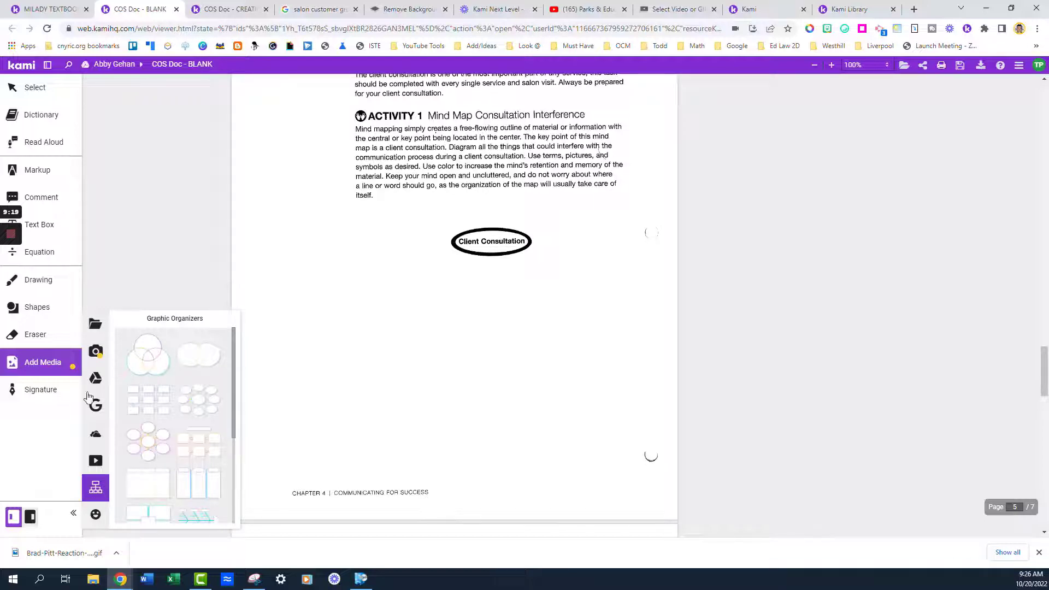
pyautogui.click(157, 402)
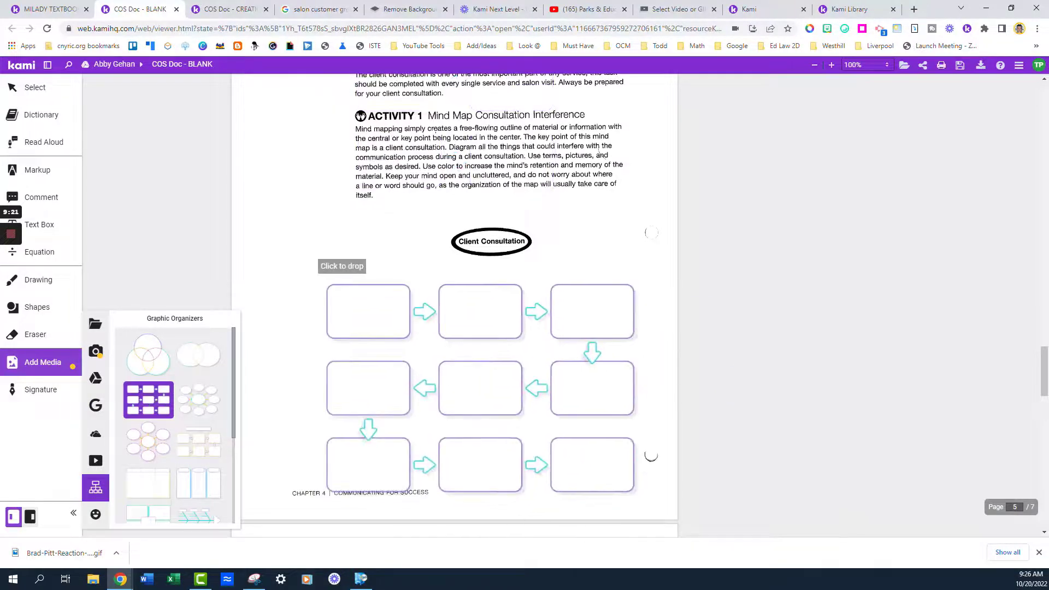
pyautogui.click(321, 257)
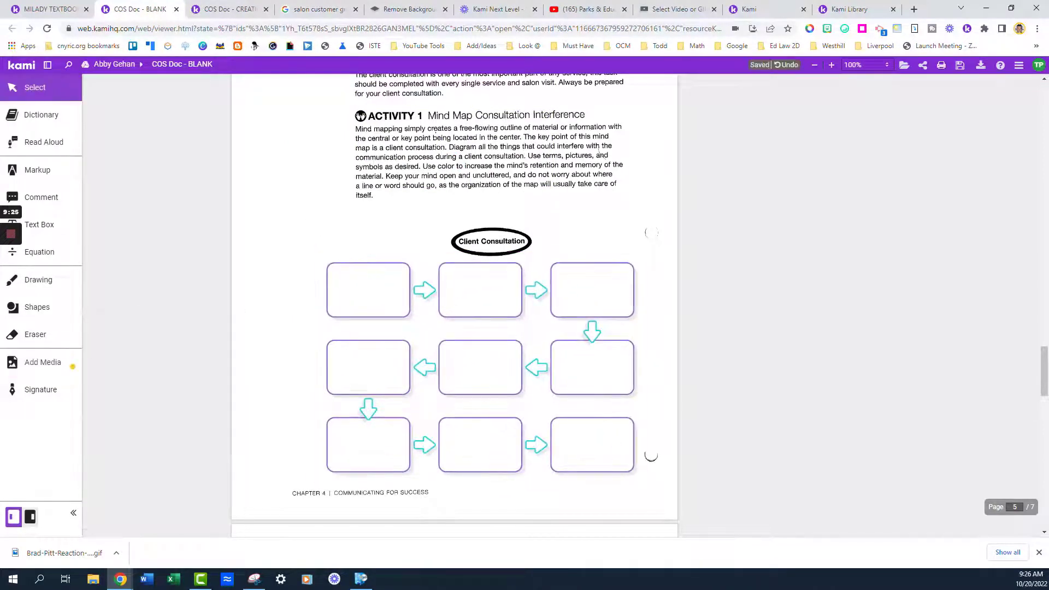
# Shrink the nine-box organizer slightly and centre it between the Client Consultation oval and the page footer
pyautogui.moveTo(646, 482)
pyautogui.mouseDown()
pyautogui.moveTo(579, 433)
pyautogui.moveTo(632, 473)
pyautogui.mouseUp()
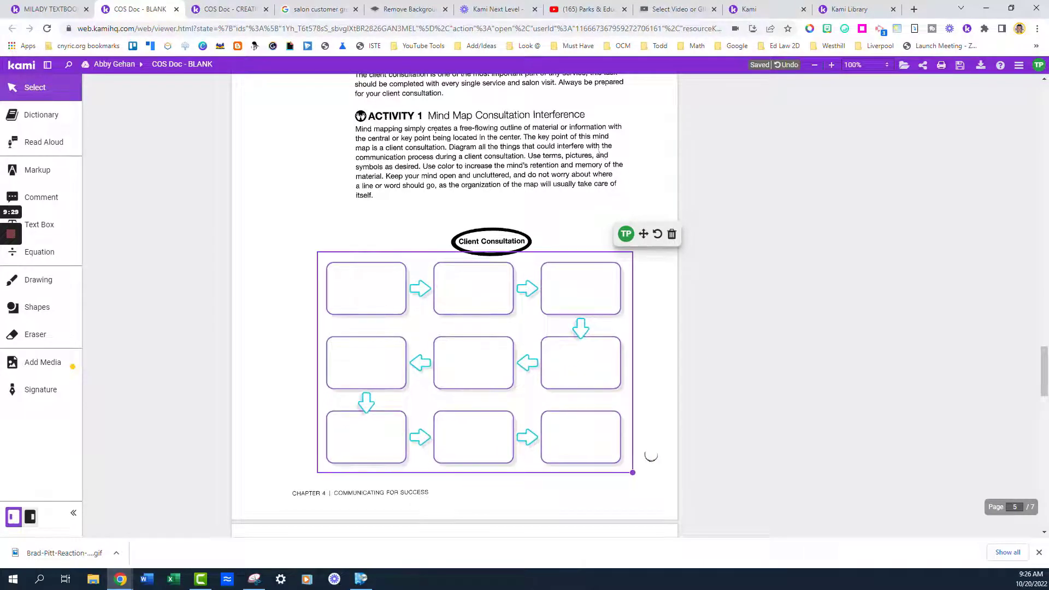
pyautogui.moveTo(485, 290); pyautogui.dragTo(492, 292)
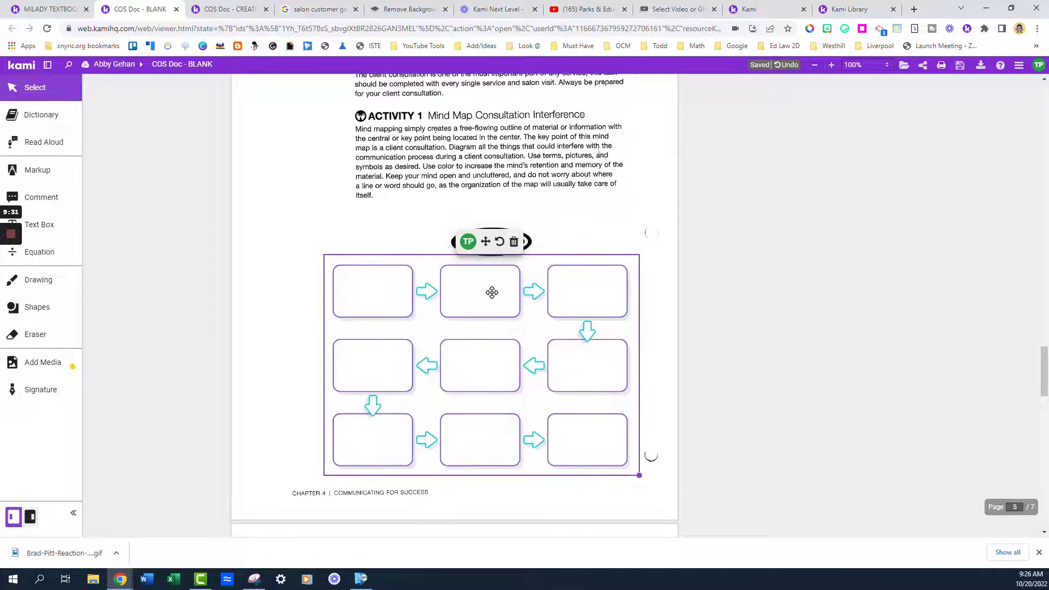
pyautogui.click(289, 302)
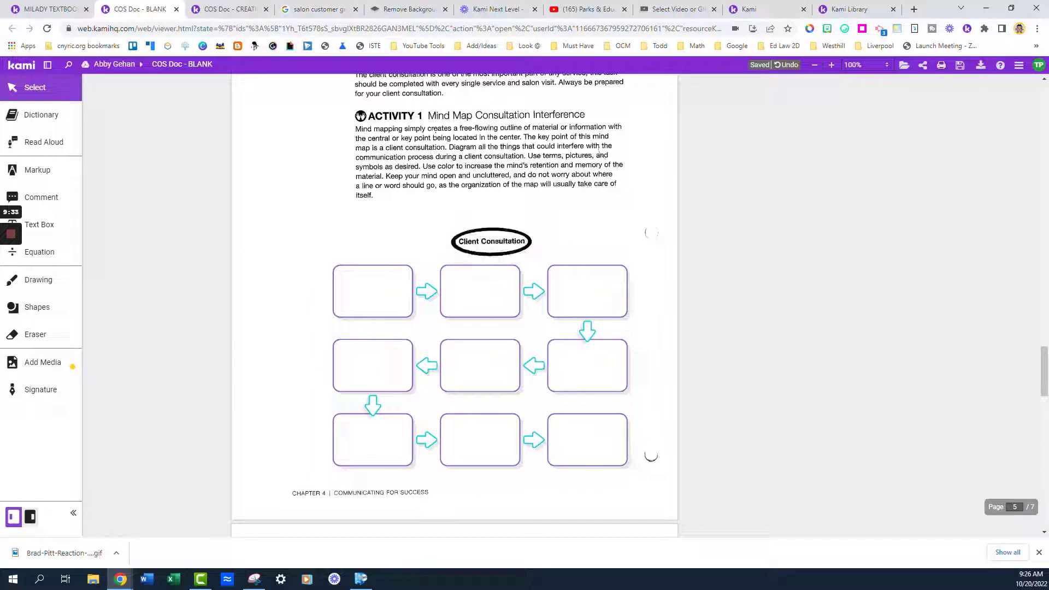
# Add a dark blue text box reading "Place Text Here" in the first box of the page 5 graphic organizer
pyautogui.click(45, 234)
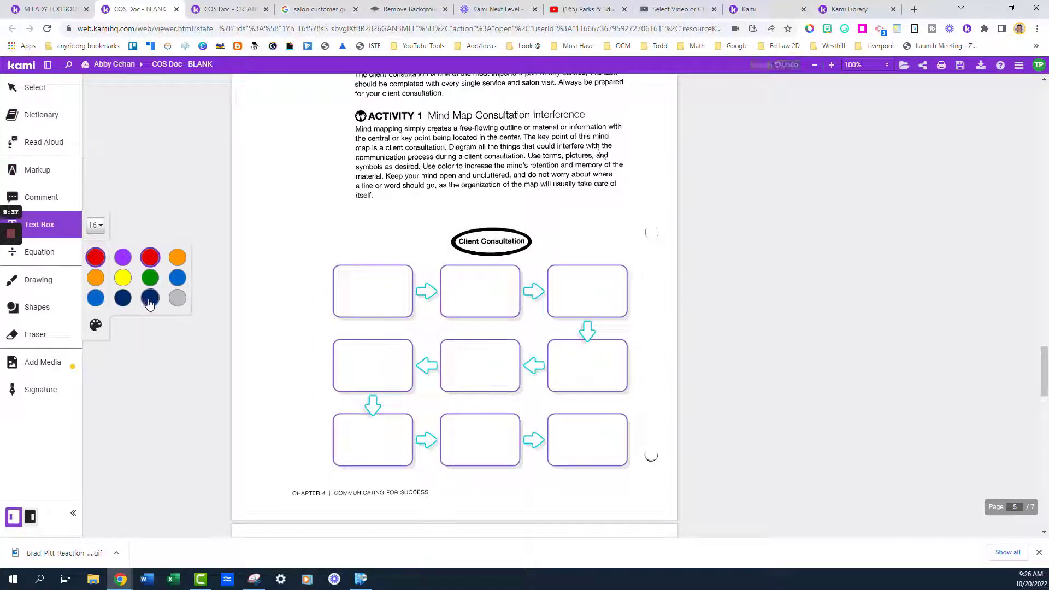
pyautogui.click(148, 299)
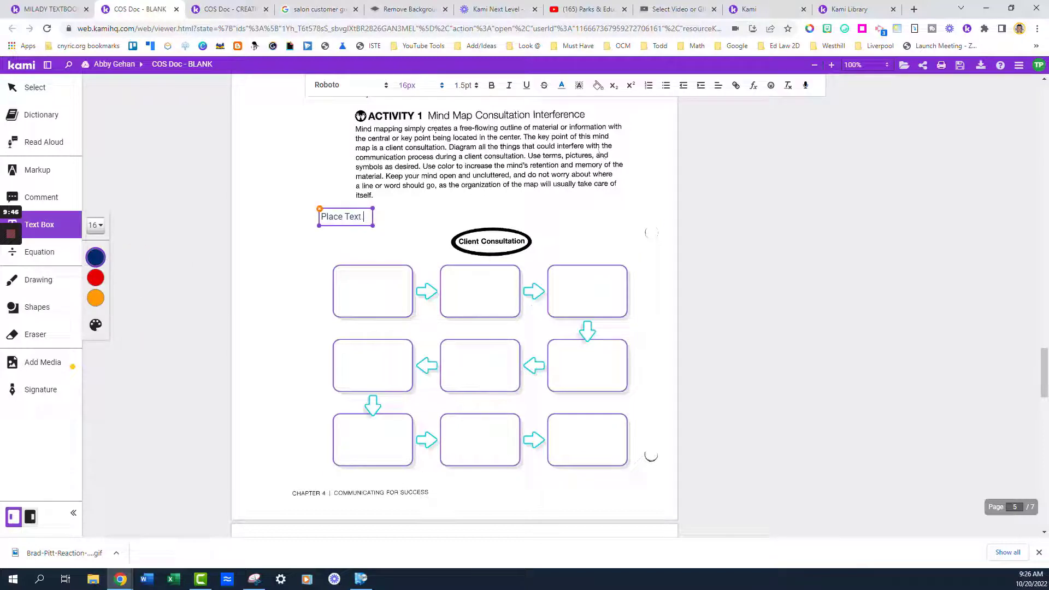
pyautogui.write('Here')
pyautogui.moveTo(321, 217)
pyautogui.mouseDown()
pyautogui.moveTo(381, 218)
pyautogui.moveTo(376, 282)
pyautogui.mouseUp()
# Duplicate the "Place Text Here" text box into the second and third boxes of the organizer's upper row
pyautogui.hotkey('ctrl', 'c')
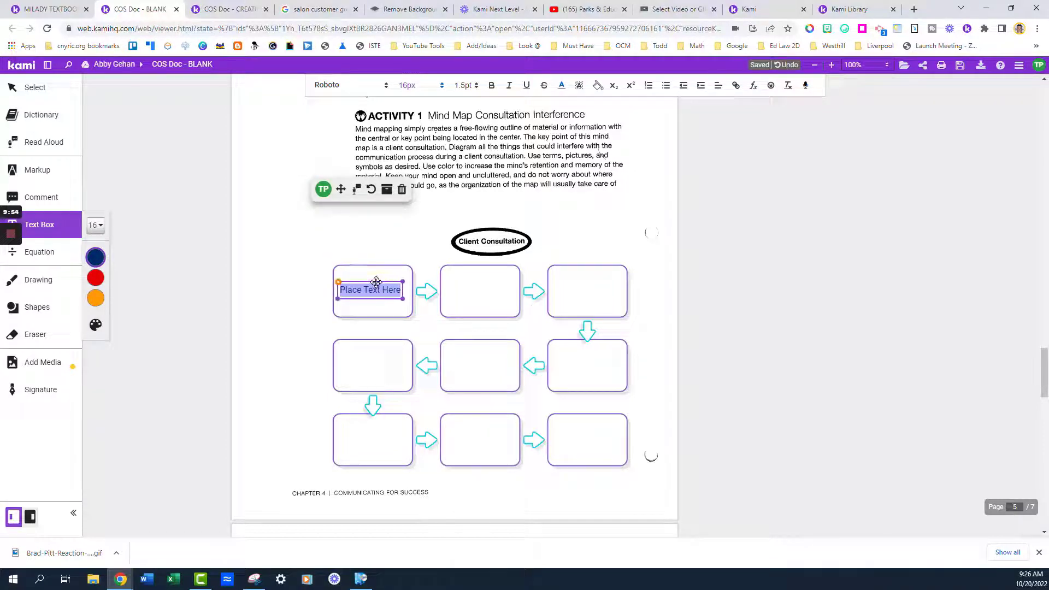
pyautogui.click(337, 229)
pyautogui.hotkey('ctrl', 'v')
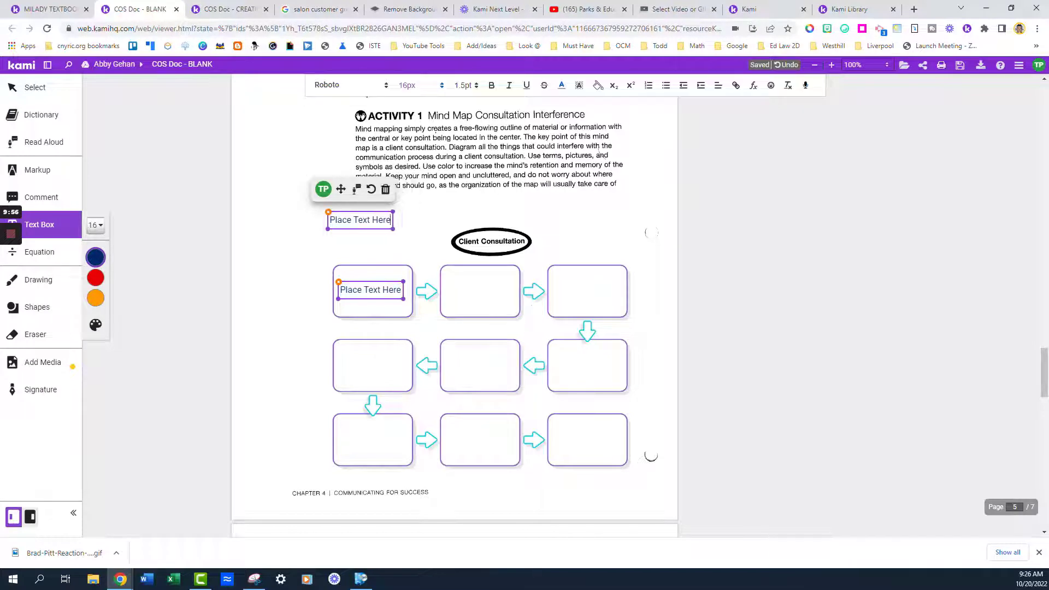
pyautogui.moveTo(355, 211); pyautogui.dragTo(476, 280)
pyautogui.click(394, 228)
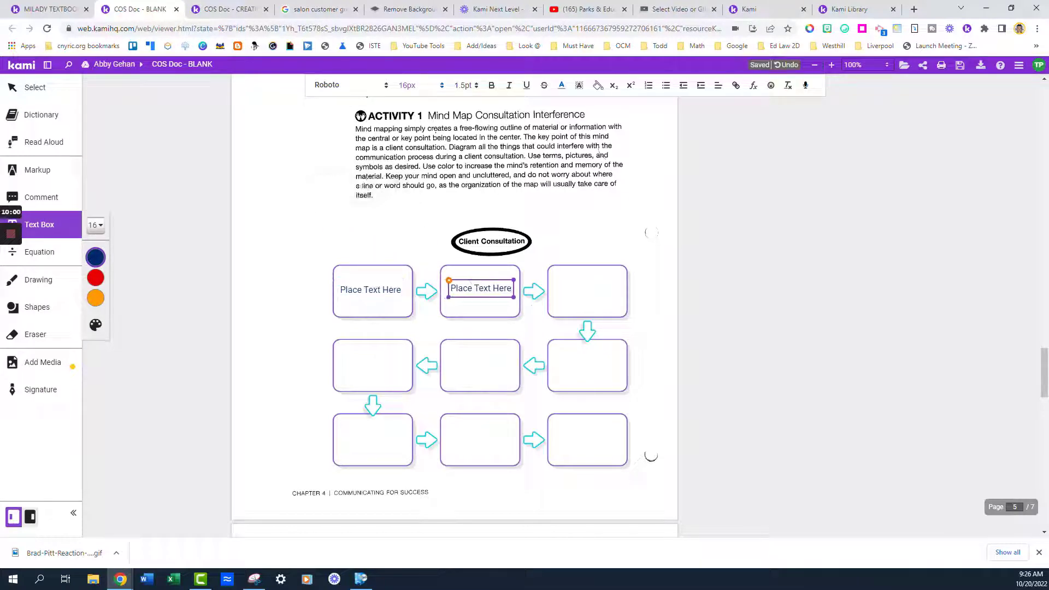
pyautogui.click(523, 295)
pyautogui.hotkey('ctrl', 'v')
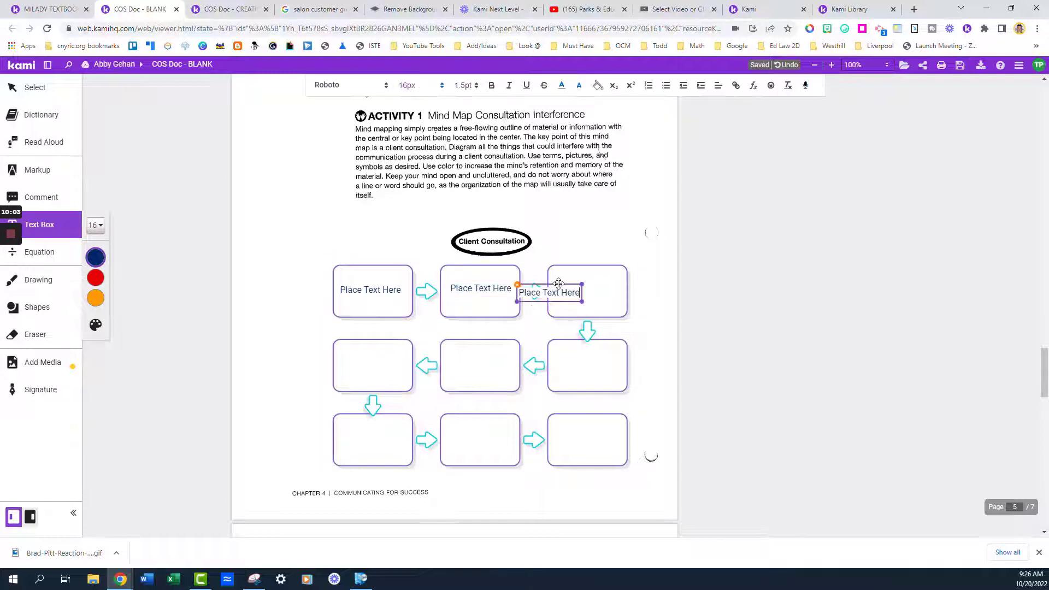
pyautogui.moveTo(558, 284); pyautogui.dragTo(596, 280)
pyautogui.moveTo(350, 283)
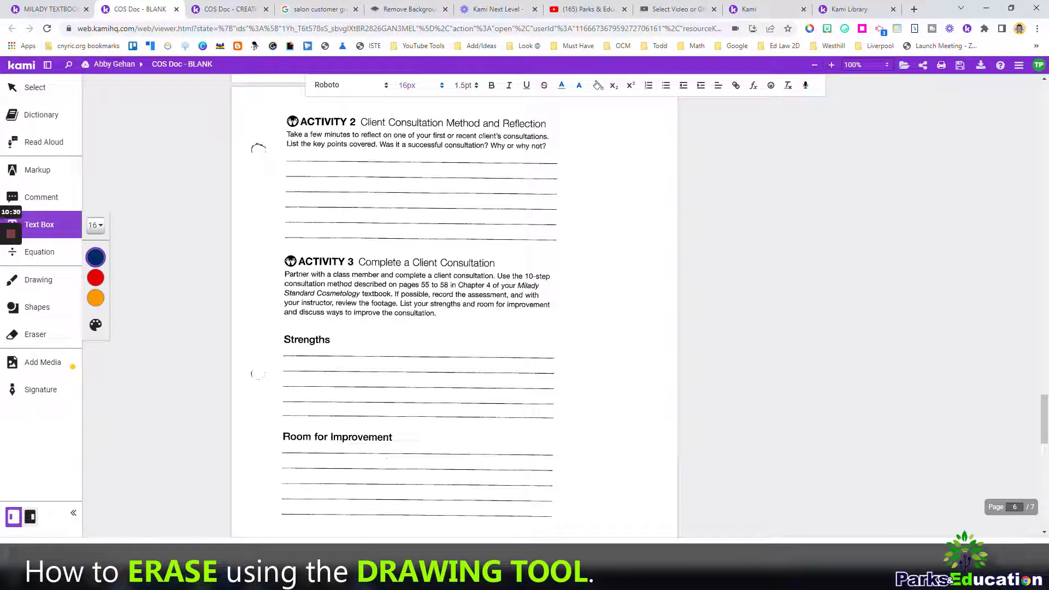
# Inspect the drawing strokes that cover the Activity 2 answer lines on page 6 of the CREATION document
pyautogui.click(251, 13)
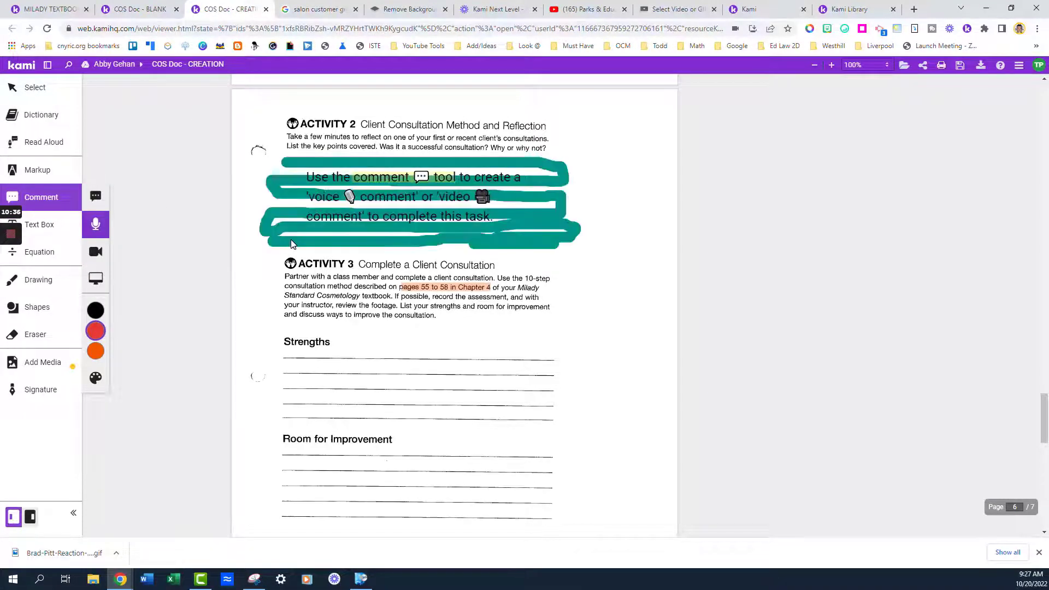
pyautogui.click(291, 239)
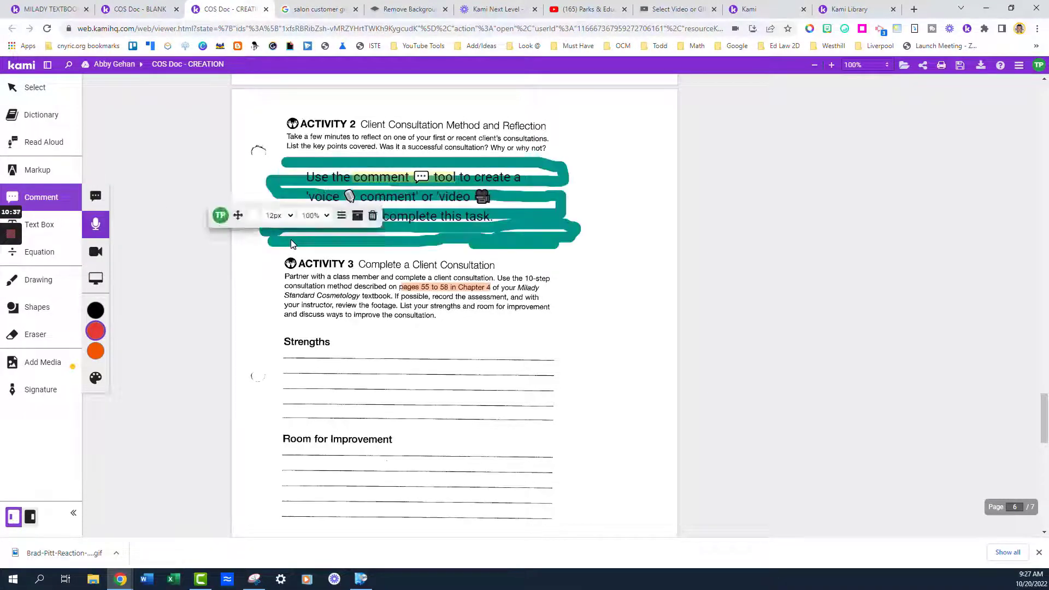
pyautogui.press('Delete')
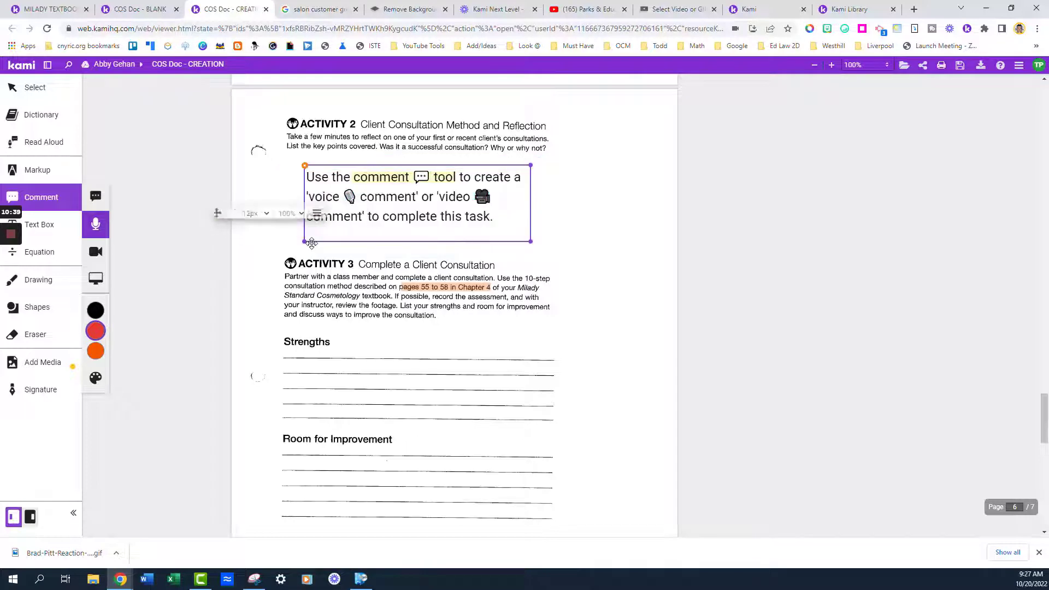
# Cover the first Strengths answer line under Activity 3 with a white freehand stroke of thickness 12
pyautogui.click(40, 282)
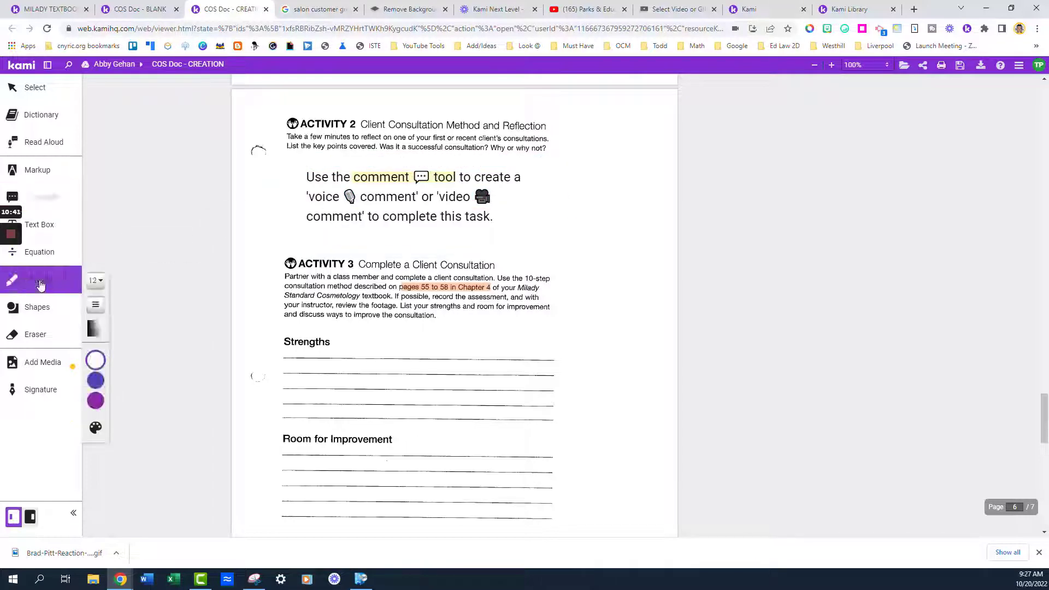
pyautogui.click(96, 360)
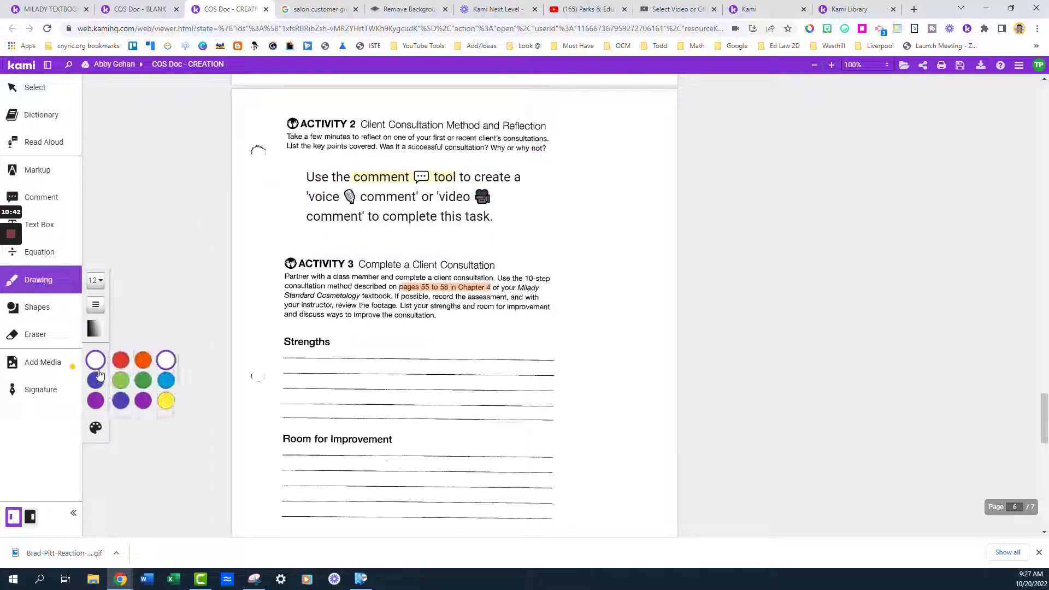
pyautogui.click(95, 280)
pyautogui.scroll(-1, 158, 391)
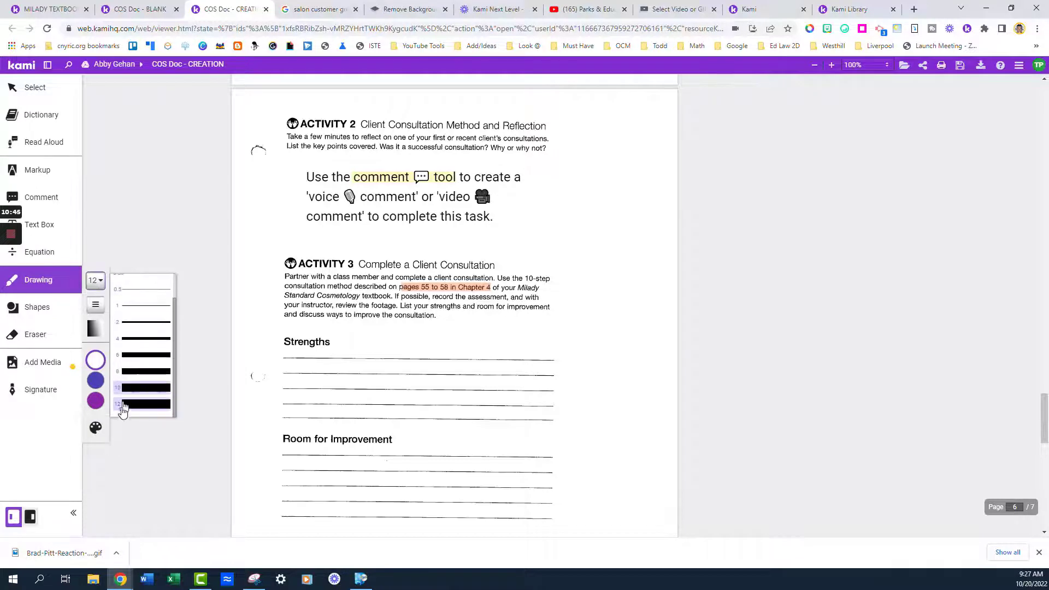
pyautogui.click(136, 405)
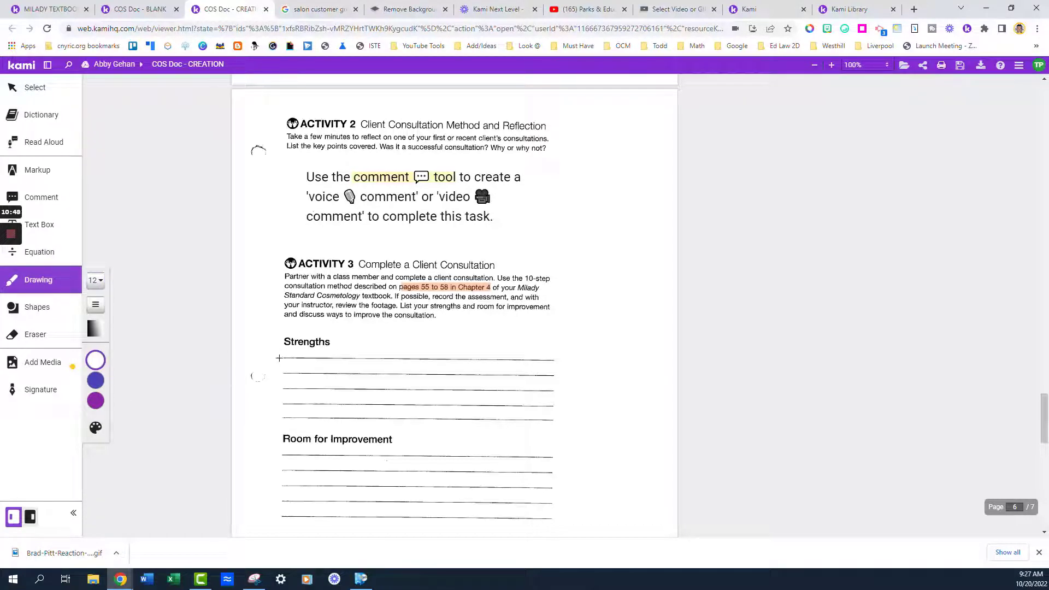
pyautogui.moveTo(388, 360); pyautogui.dragTo(417, 359)
pyautogui.click(41, 197)
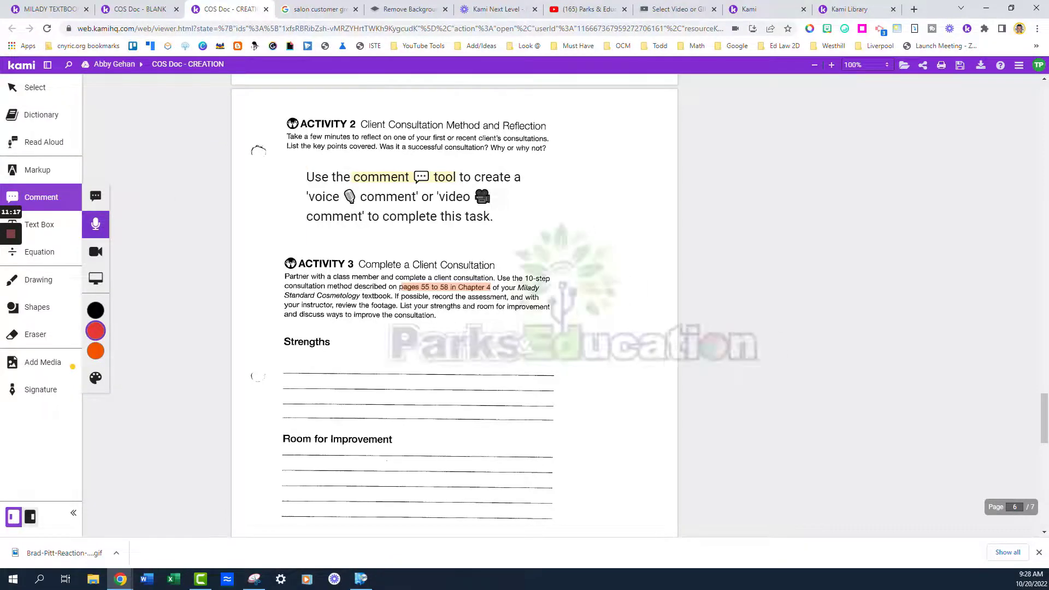
# Look over the last pages of the CREATION document, and view the Split & Merge tool offered on the Kami home page
pyautogui.scroll(-2, 454, 305)
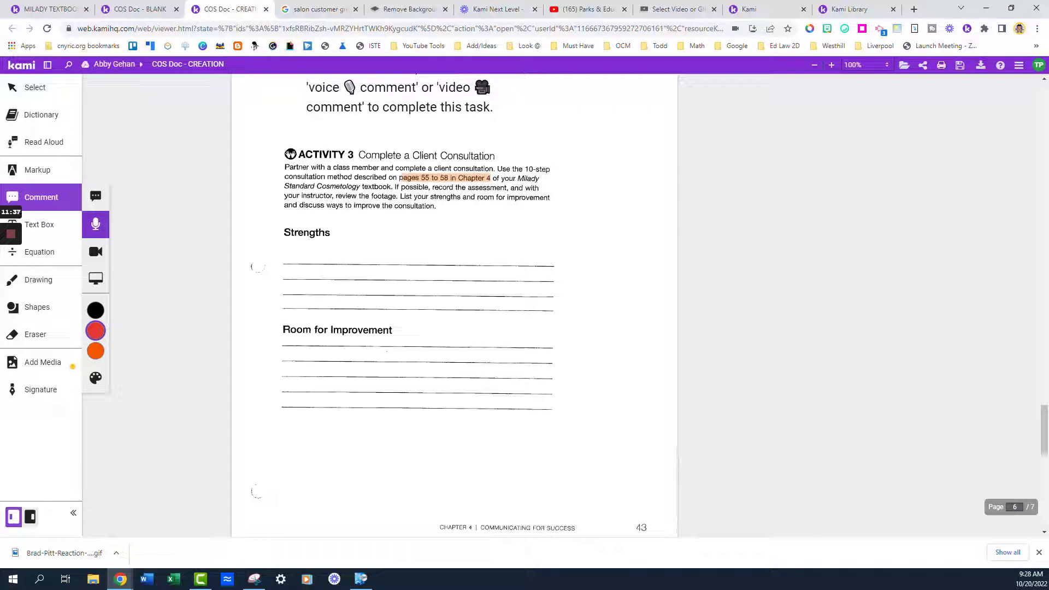
pyautogui.scroll(-10, 331, 374)
pyautogui.scroll(15, 324, 381)
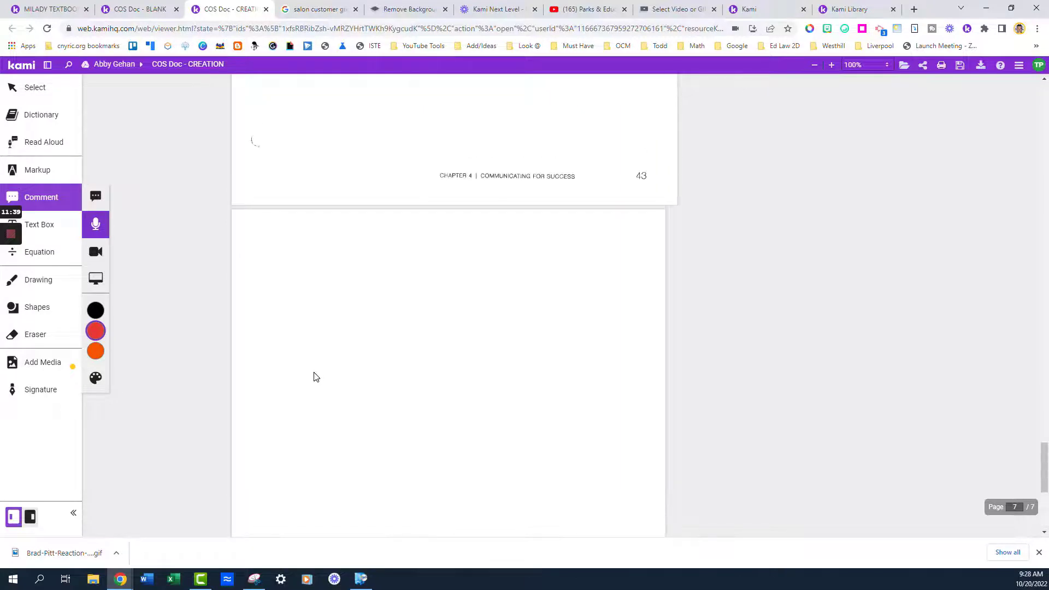
pyautogui.scroll(-2, 453, 306)
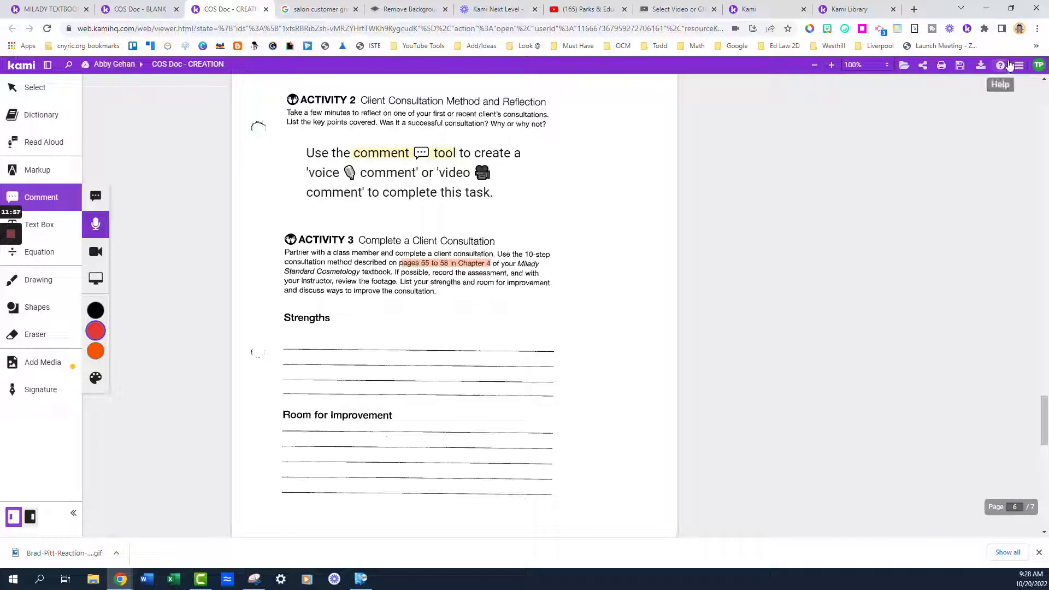
pyautogui.click(762, 10)
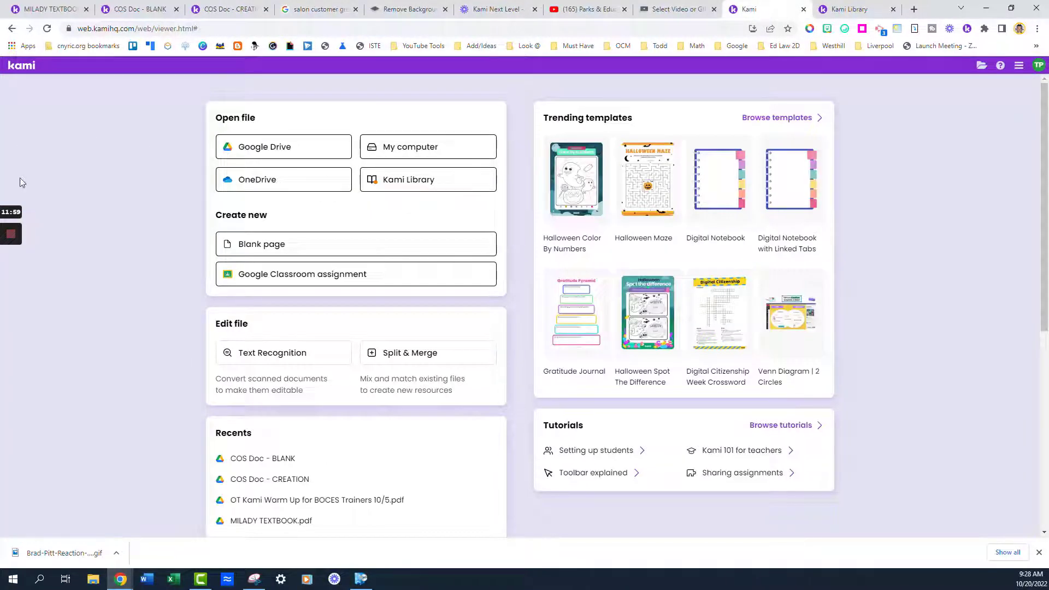
pyautogui.click(427, 354)
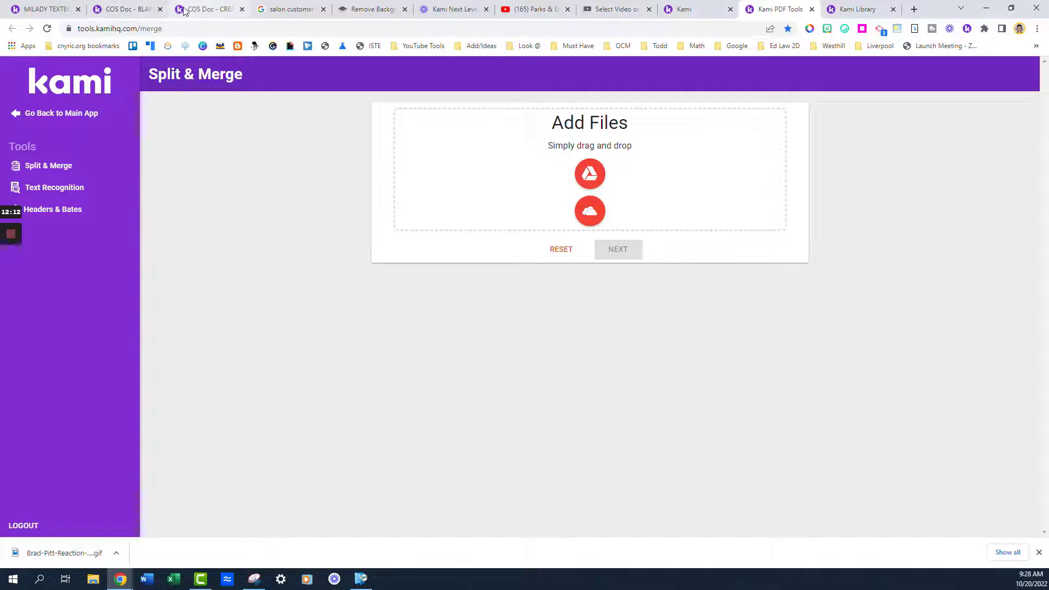
# Load COS Doc - CREATION into Split & Merge and add MILADY TEXTBOOK.pdf from Google Drive for page arranging
pyautogui.click(208, 9)
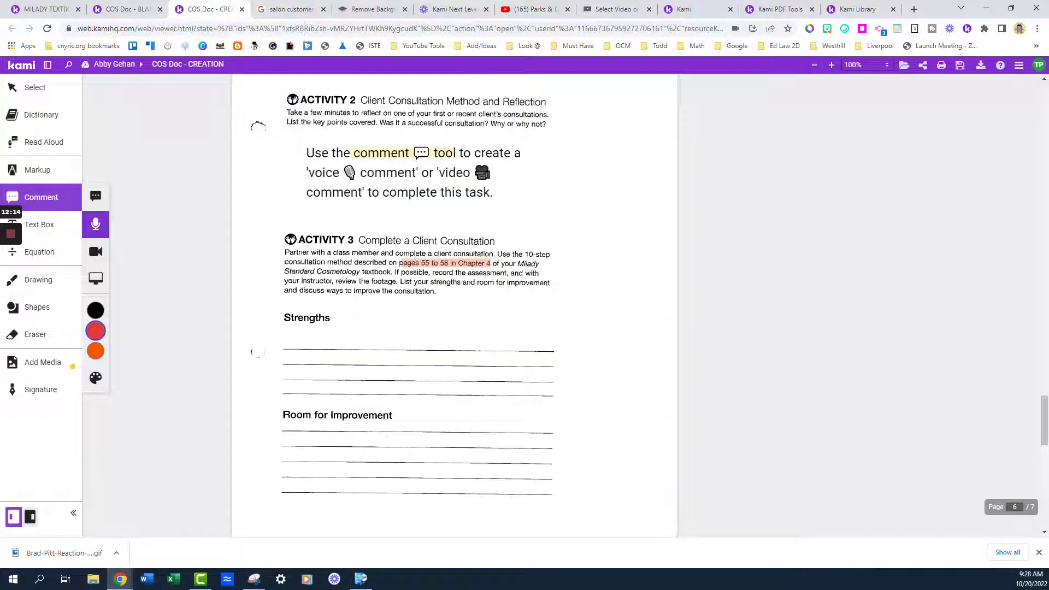
pyautogui.click(1019, 65)
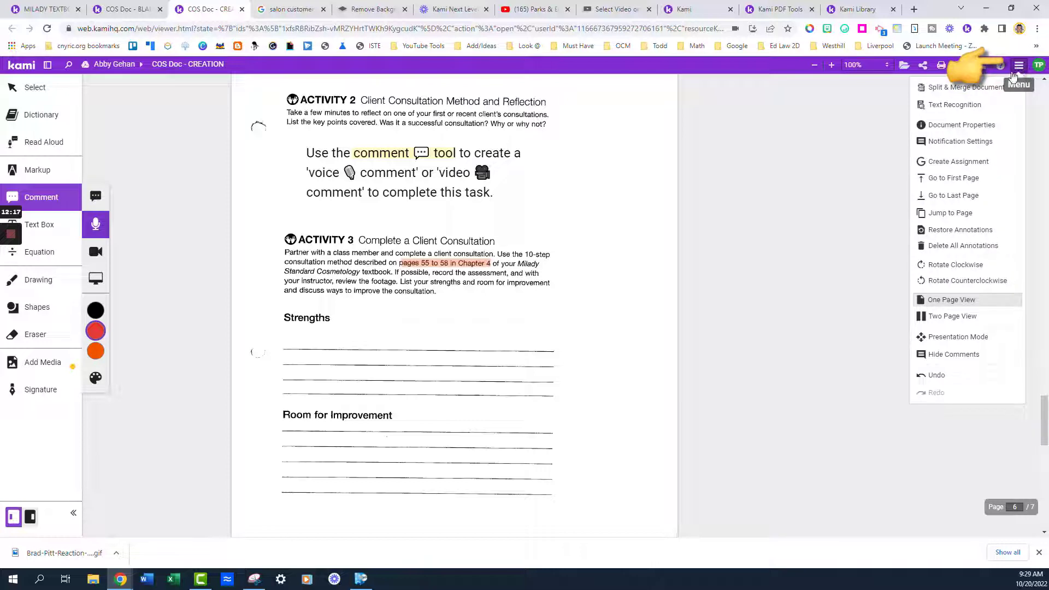
pyautogui.click(945, 90)
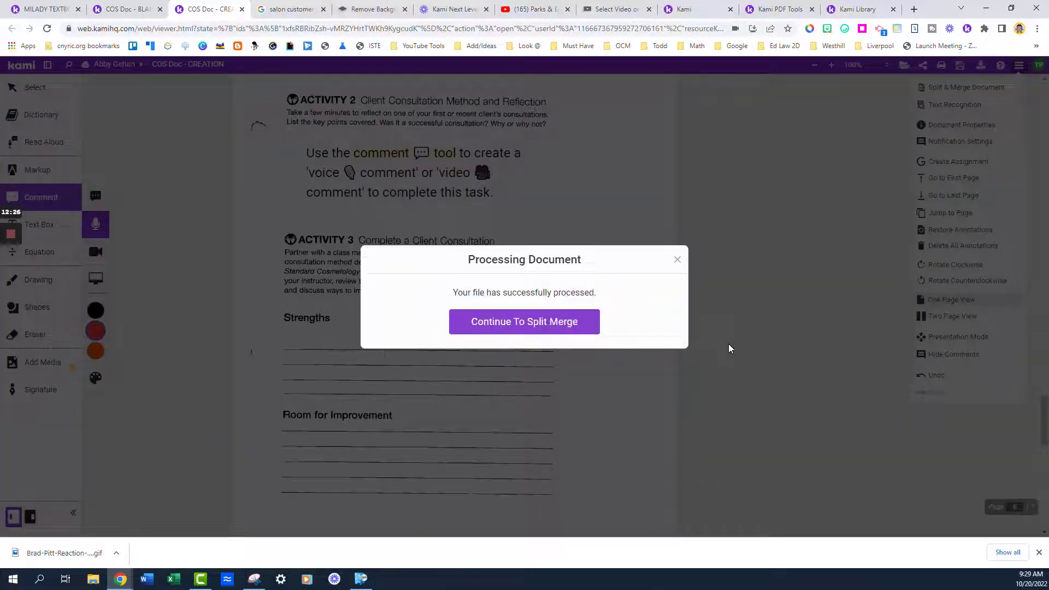
pyautogui.click(576, 327)
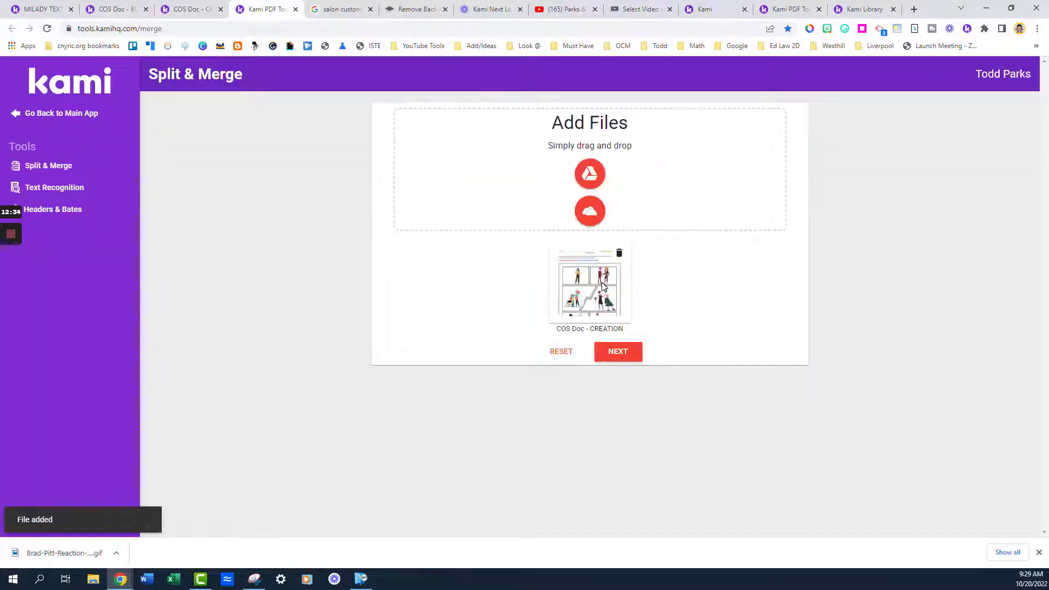
pyautogui.click(591, 176)
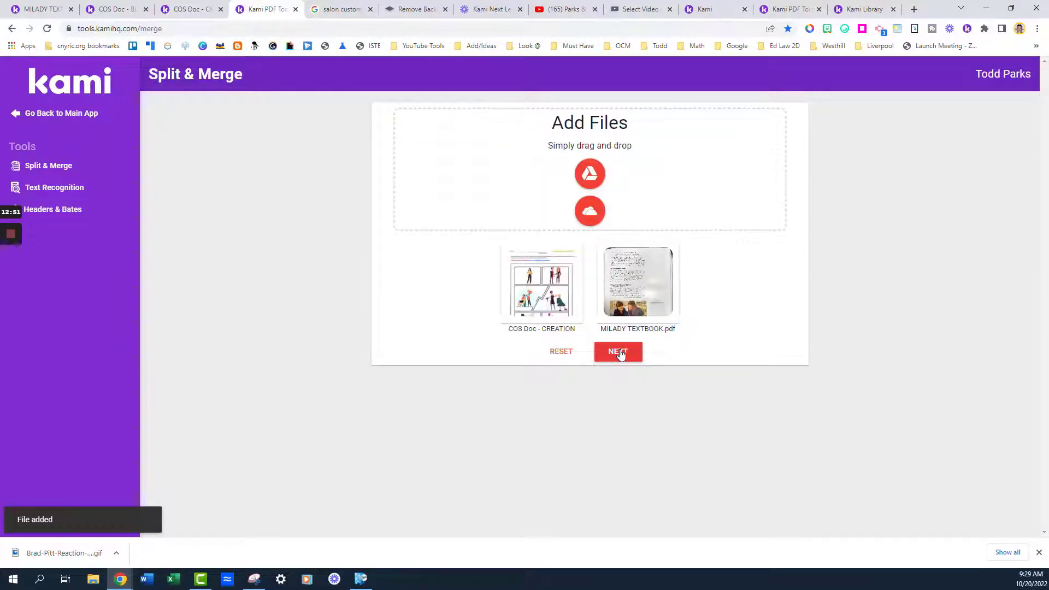
pyautogui.click(606, 356)
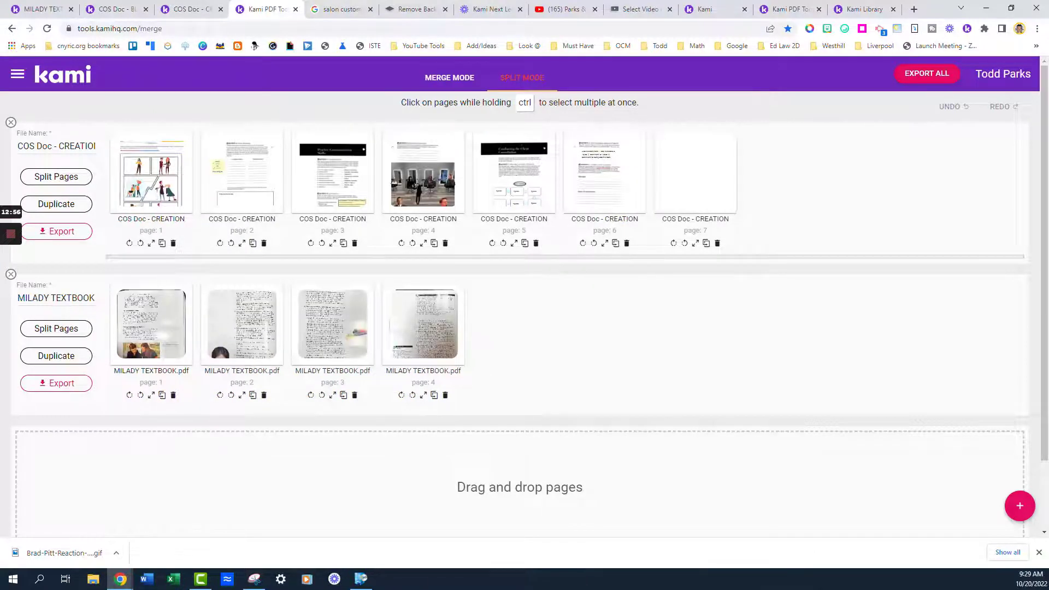
# Delete blank page 7 from COS Doc - CREATION and move the four MILADY TEXTBOOK pages in after page 6
pyautogui.click(719, 244)
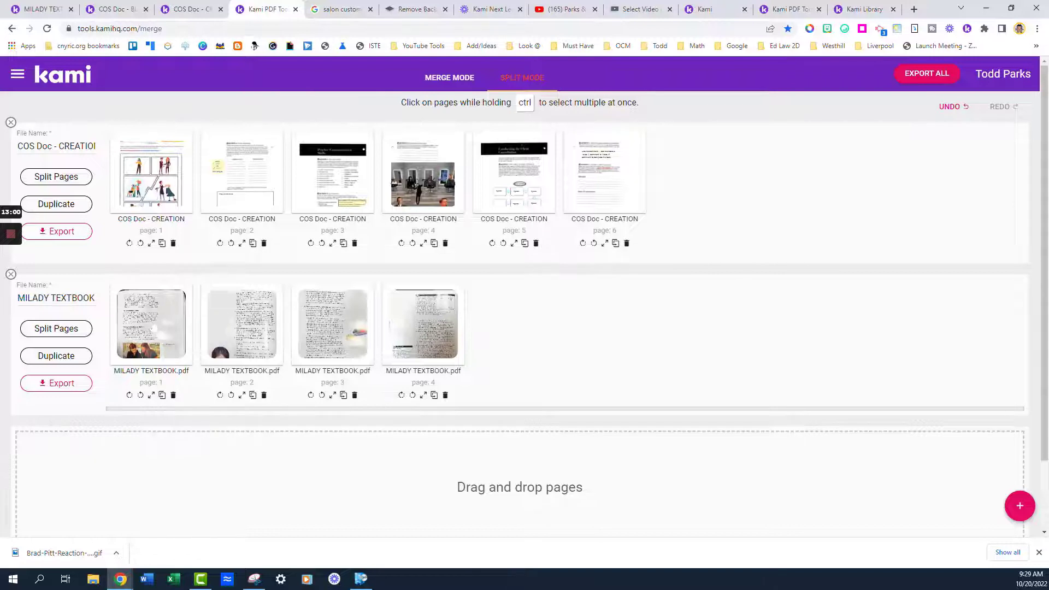
pyautogui.moveTo(151, 324); pyautogui.dragTo(786, 172)
pyautogui.moveTo(151, 324); pyautogui.dragTo(965, 191)
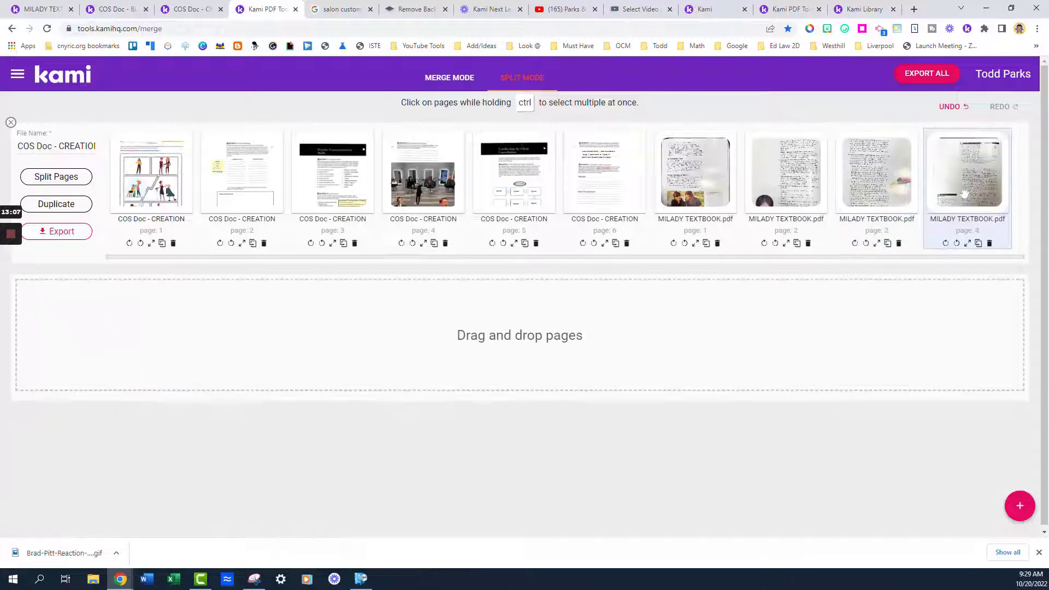
# Export the merged COS Doc - CREATION document, open it in Kami and check its appended textbook pages
pyautogui.click(62, 233)
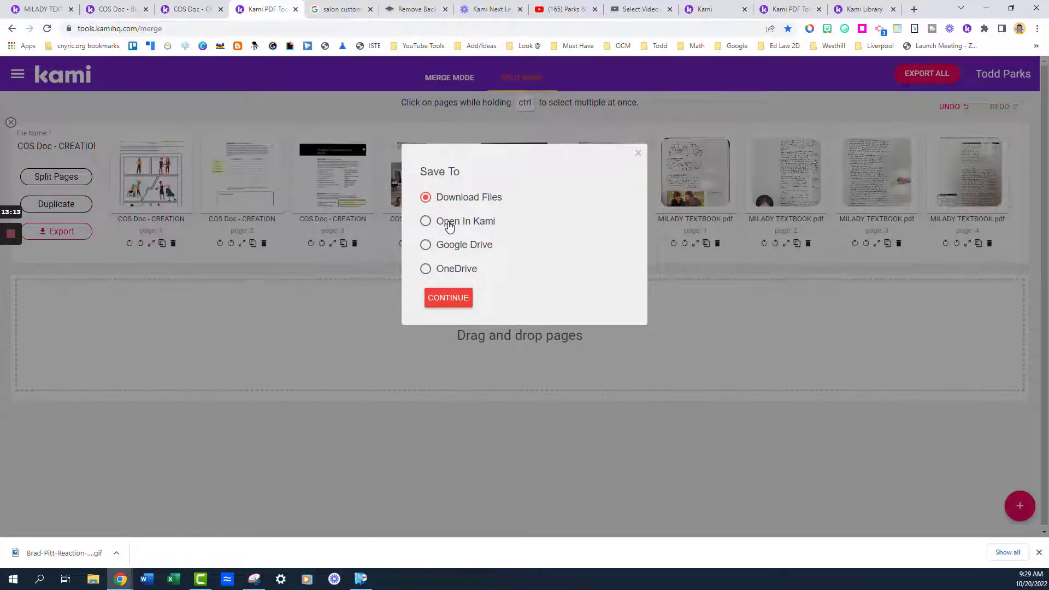
pyautogui.click(467, 249)
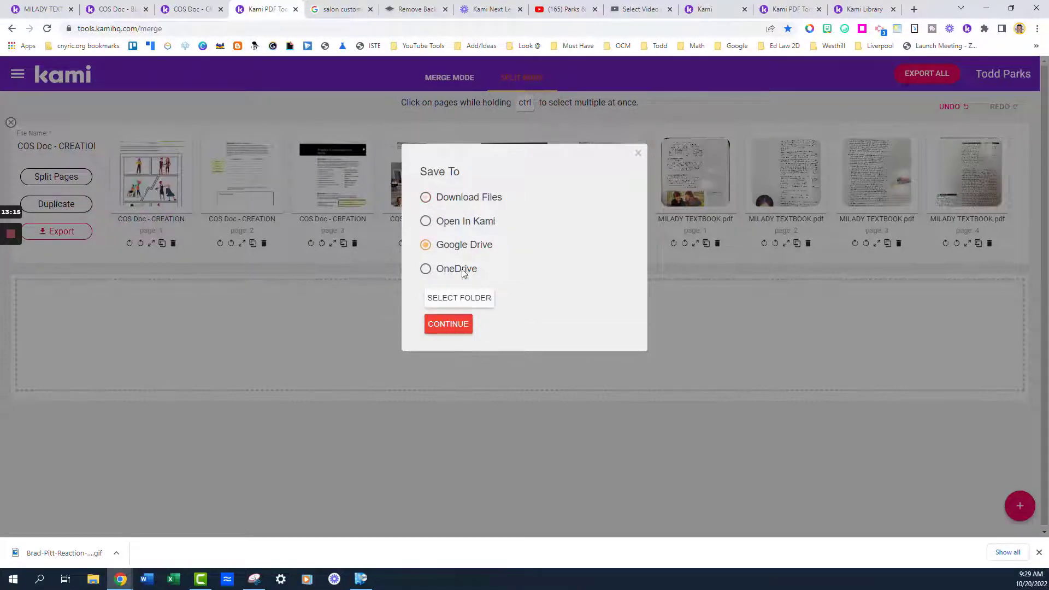
pyautogui.click(462, 302)
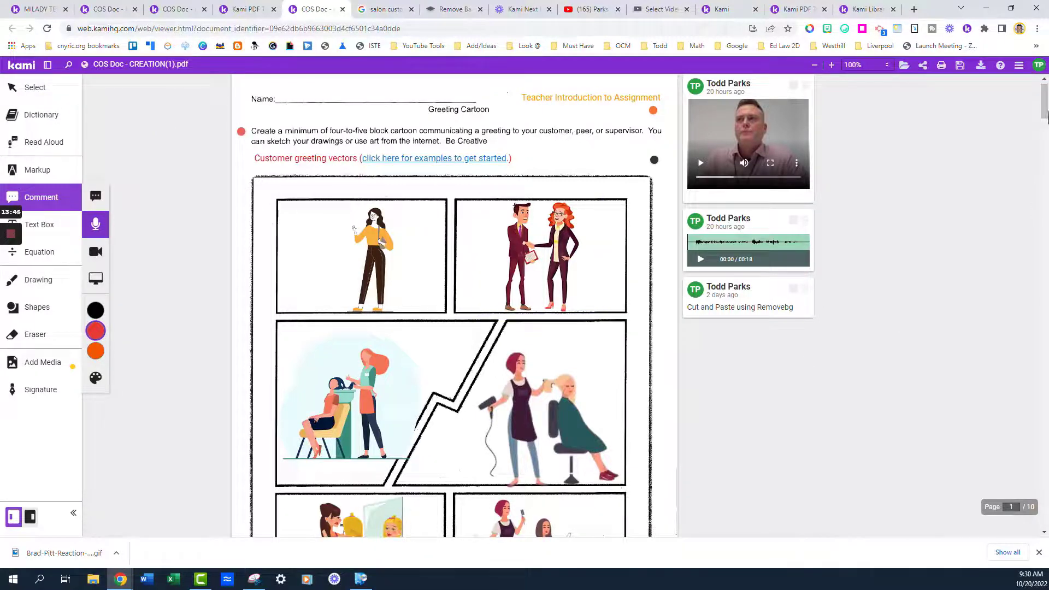
pyautogui.moveTo(1046, 117); pyautogui.dragTo(1046, 431)
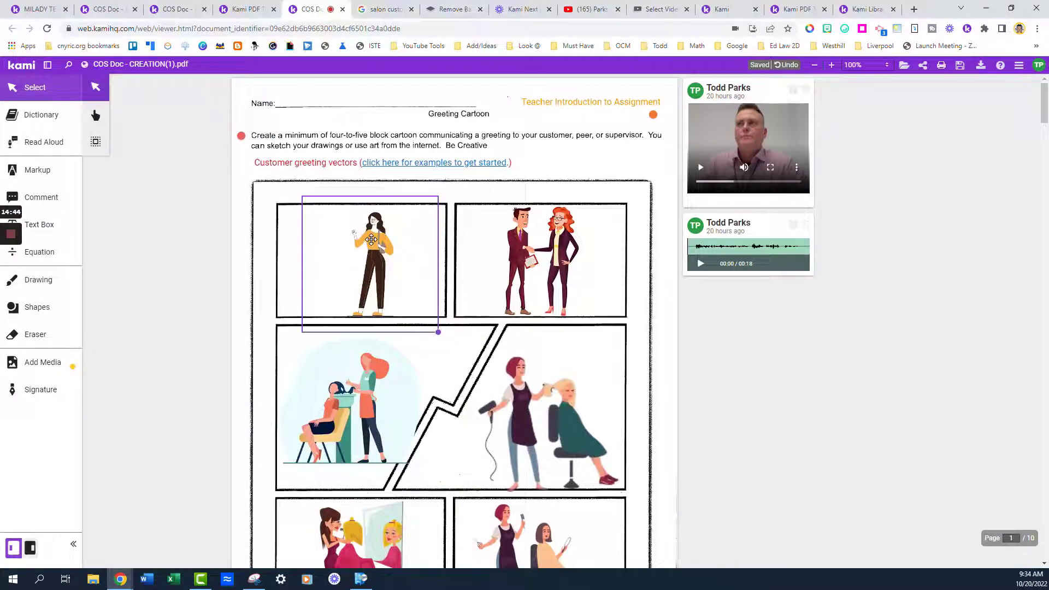
# Search the first cartoon panel's woman image with Google Lens and enlarge the search area to take in her upper body
pyautogui.rightClick(371, 240)
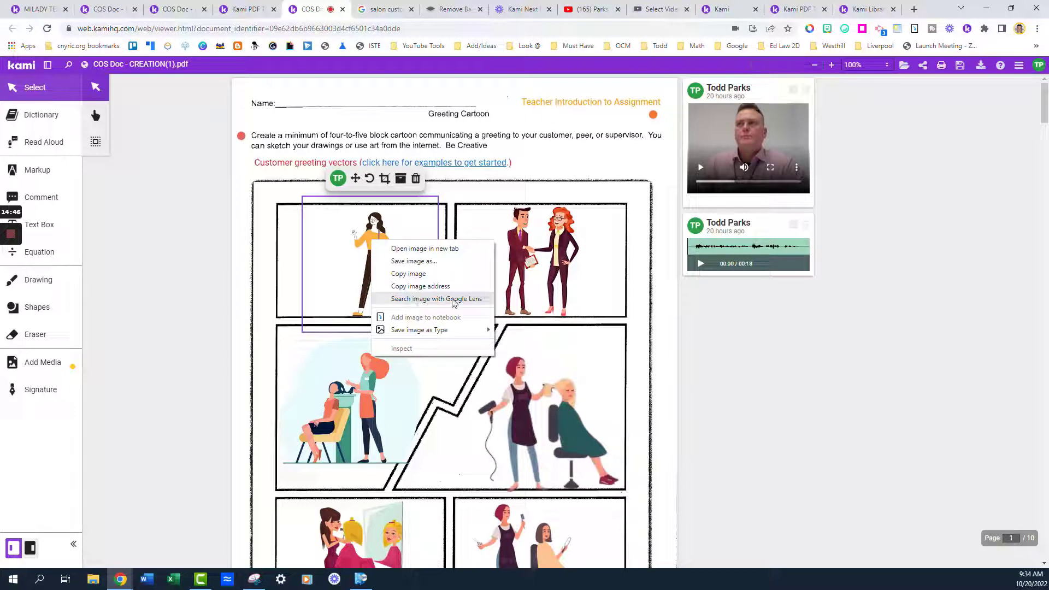
pyautogui.click(467, 299)
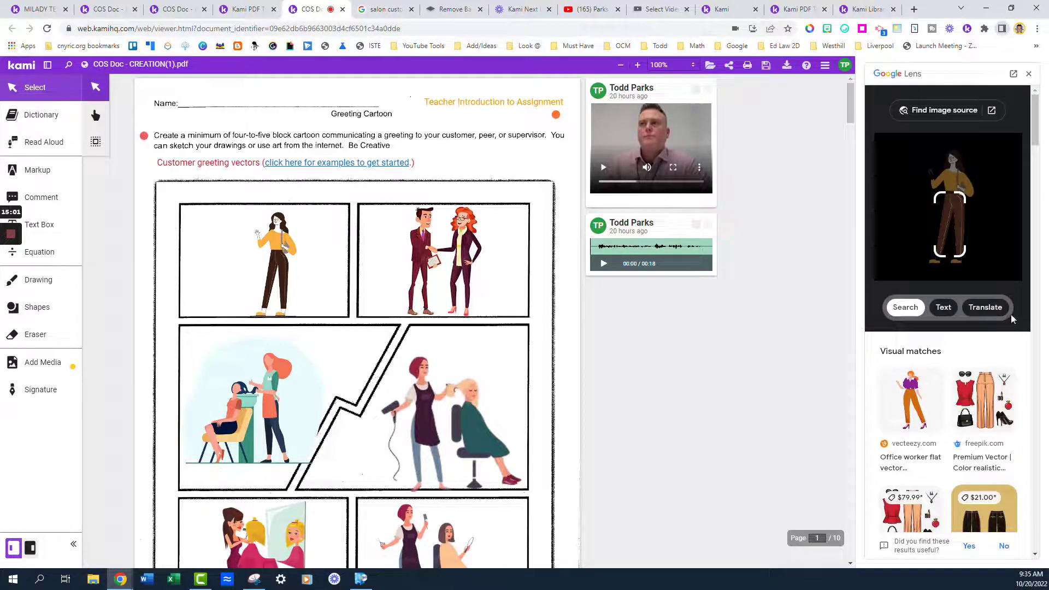
pyautogui.moveTo(963, 195); pyautogui.dragTo(986, 151)
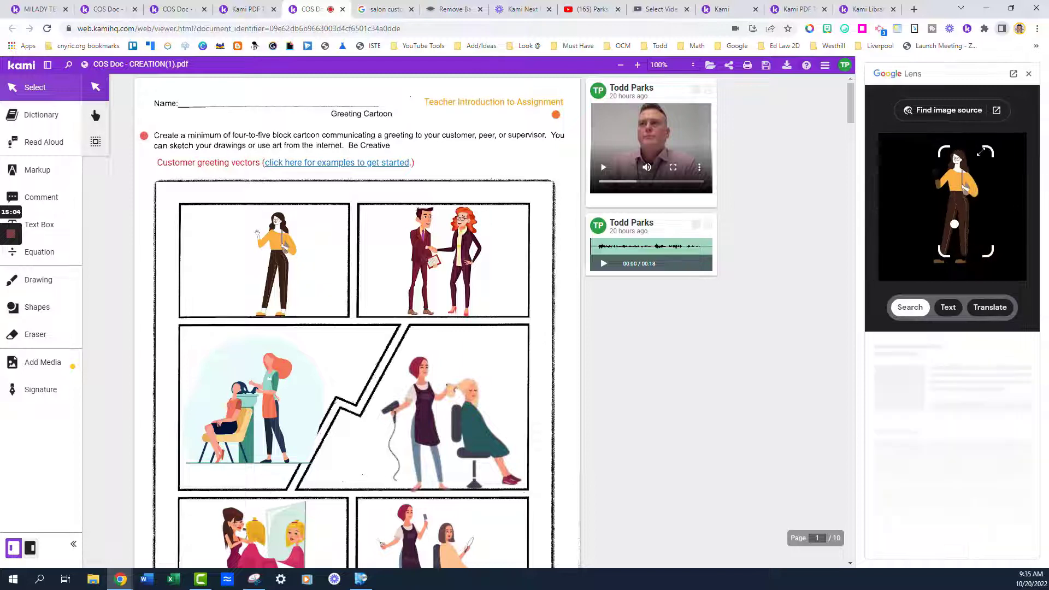
# Extend the Google Lens search area over the woman's full figure and look through the visual matches
pyautogui.moveTo(944, 253); pyautogui.dragTo(923, 267)
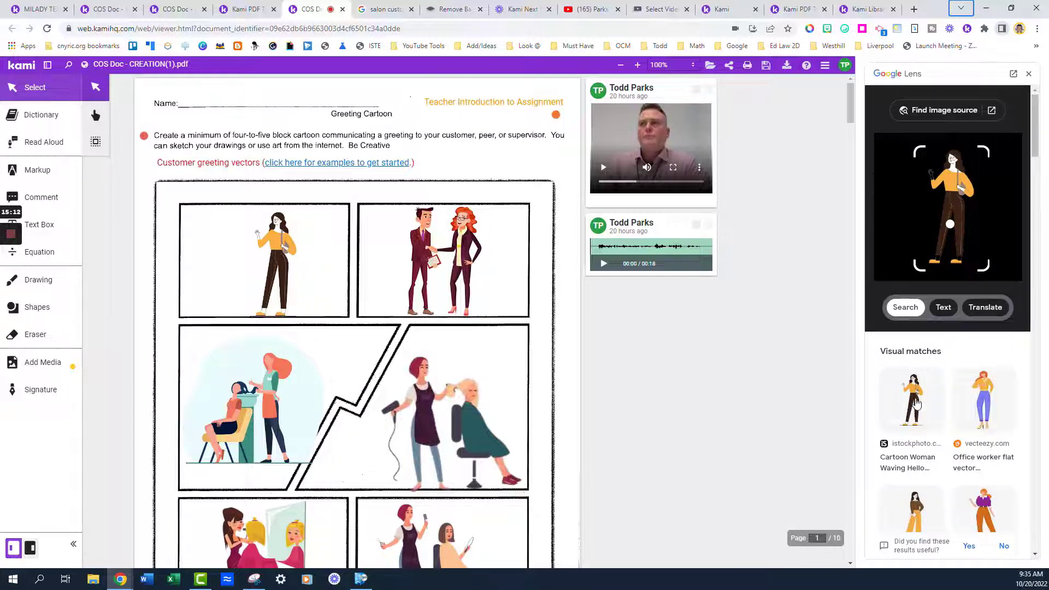
pyautogui.scroll(-3, 924, 407)
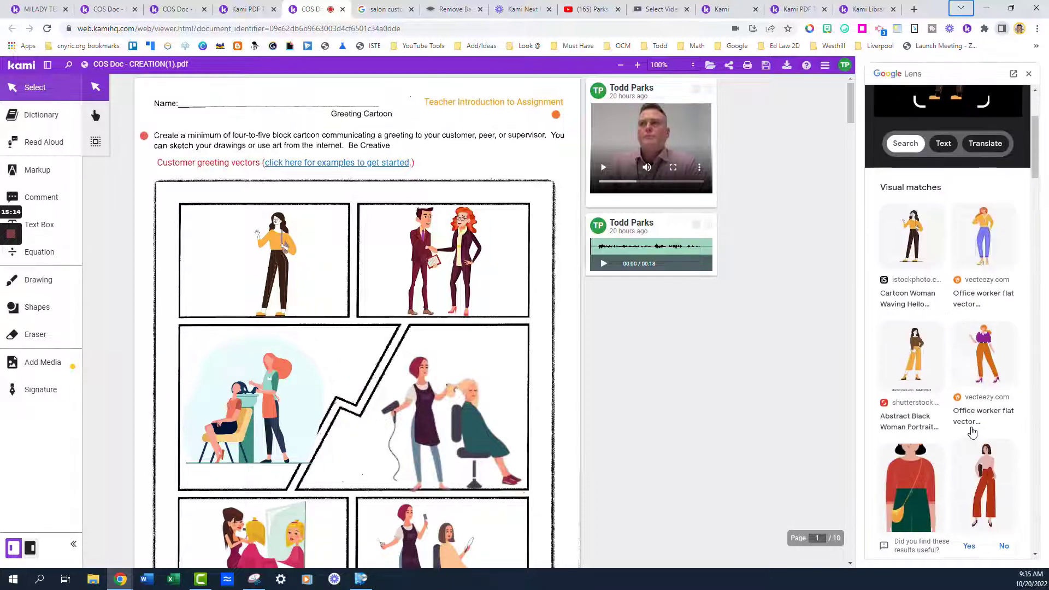
pyautogui.scroll(-4, 971, 433)
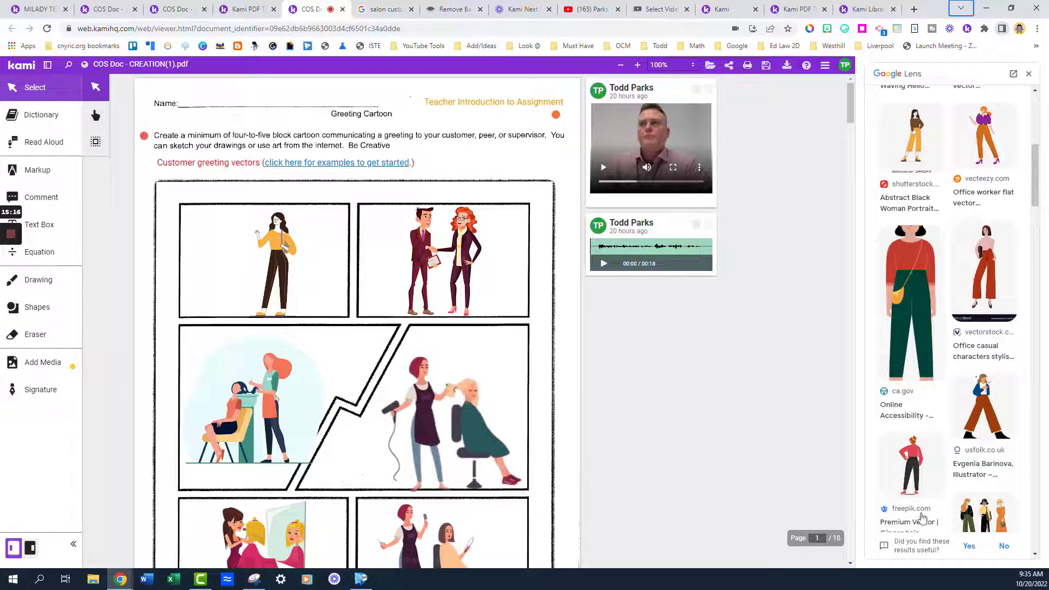
pyautogui.scroll(-4, 909, 371)
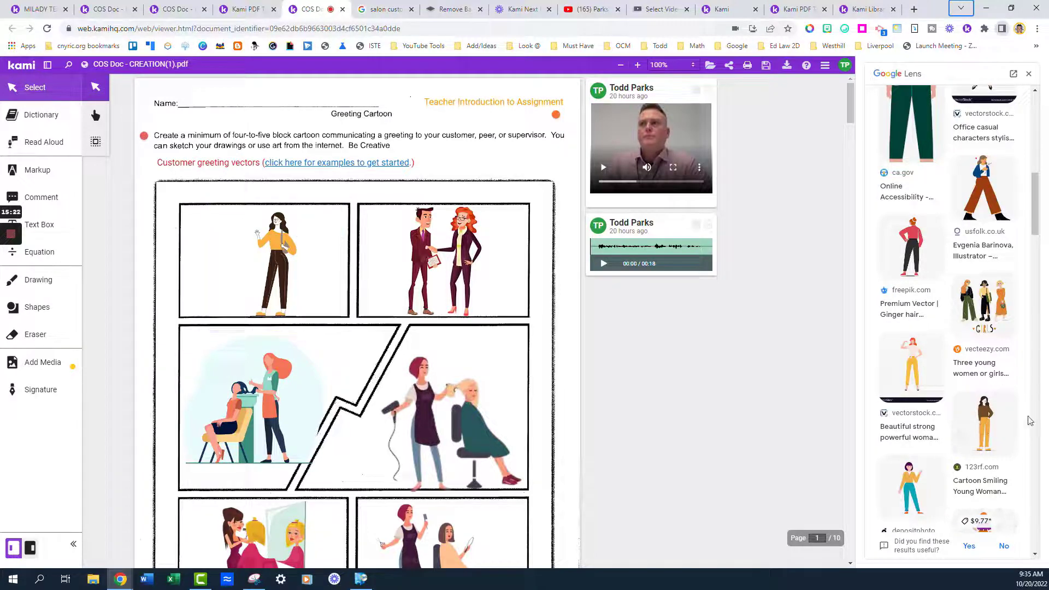
pyautogui.scroll(10, 1029, 420)
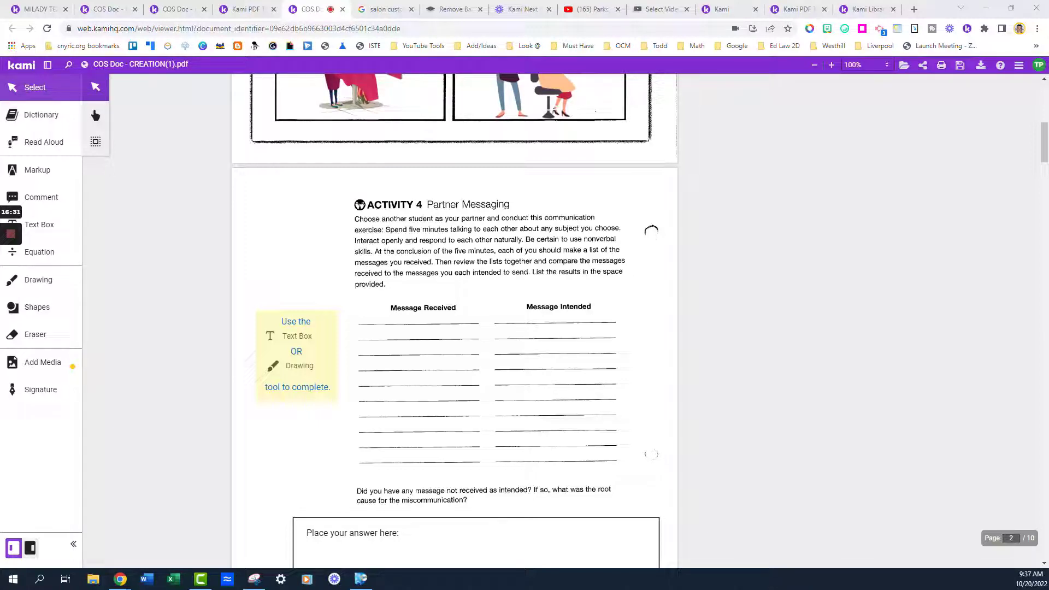
# Capture the Activity 4 Partner Messaging instruction paragraph on page 2 with Snipping Tool
pyautogui.click(256, 578)
pyautogui.click(320, 152)
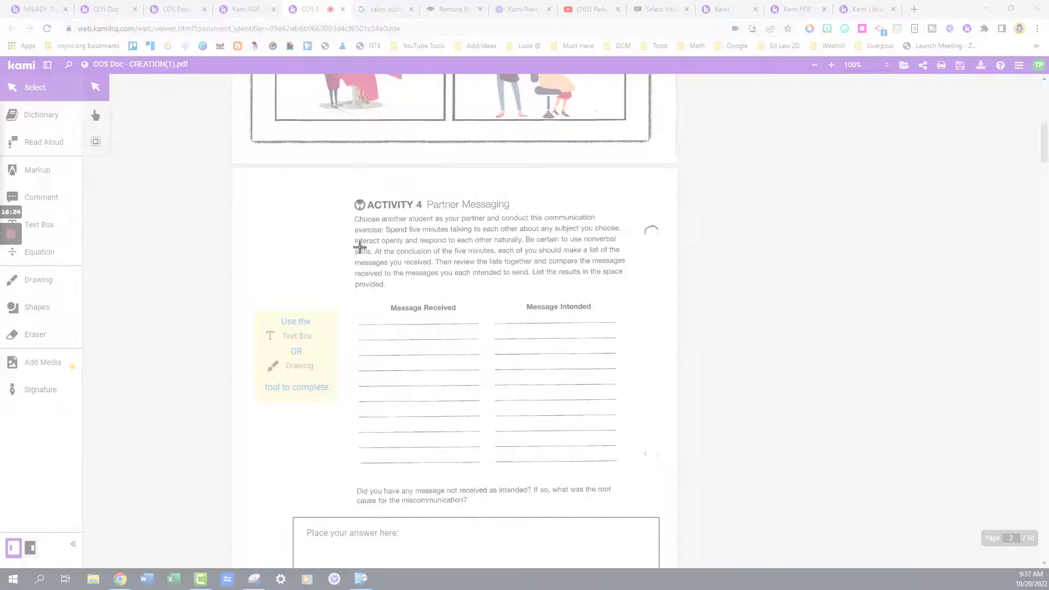
pyautogui.moveTo(348, 212); pyautogui.dragTo(628, 295)
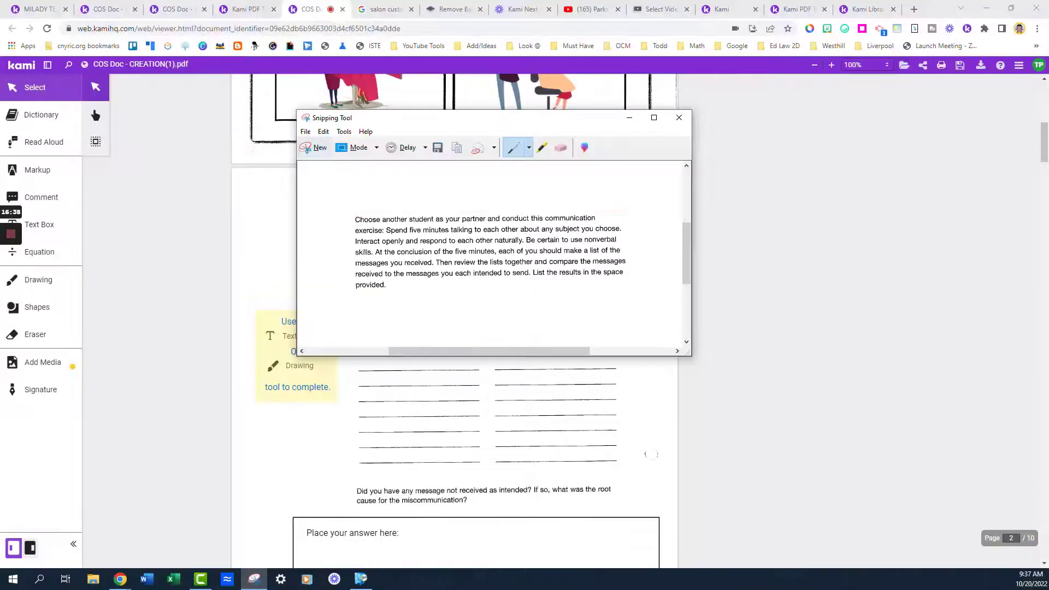
# Paste the captured paragraph onto page 2 and position and enlarge it to cover the original Activity 4 instructions
pyautogui.click(224, 262)
pyautogui.hotkey('ctrl', 'v')
pyautogui.moveTo(529, 334); pyautogui.dragTo(425, 241)
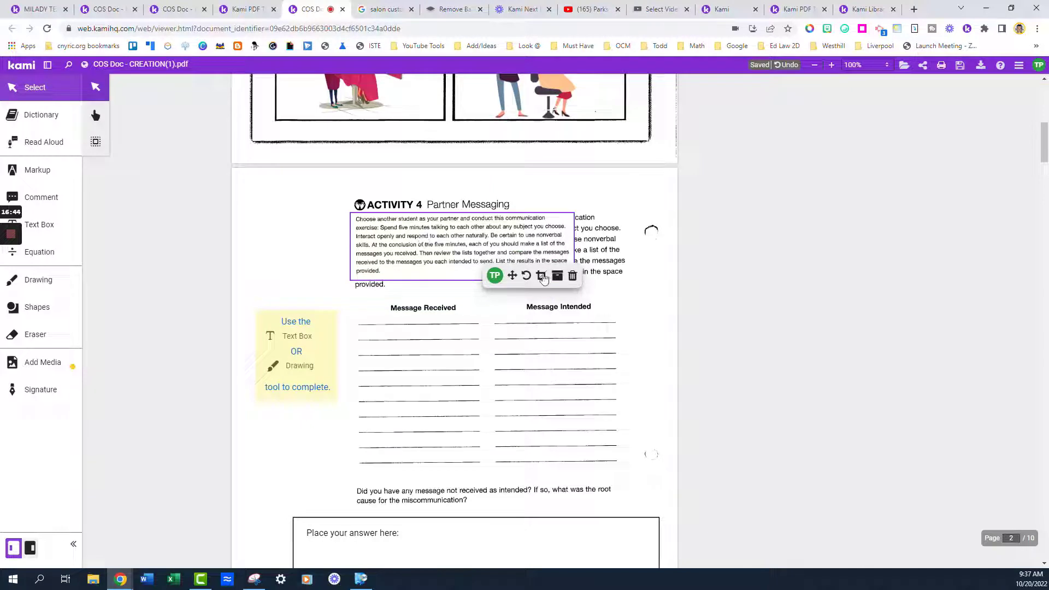
pyautogui.click(544, 259)
pyautogui.moveTo(574, 280); pyautogui.dragTo(628, 295)
# Search the pasted Activity 4 instruction image with Google Lens
pyautogui.rightClick(417, 250)
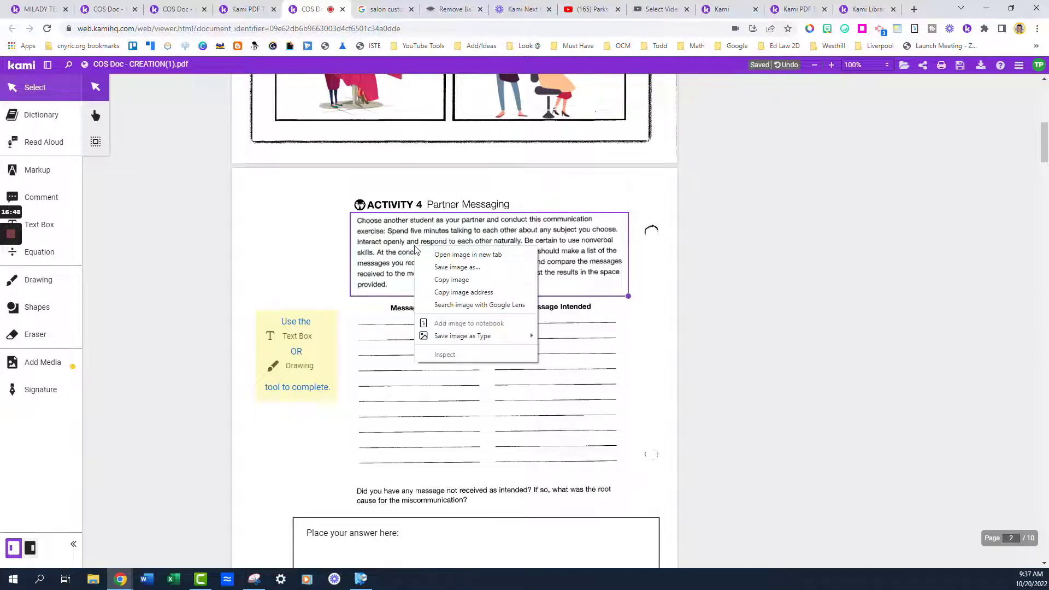
pyautogui.click(440, 305)
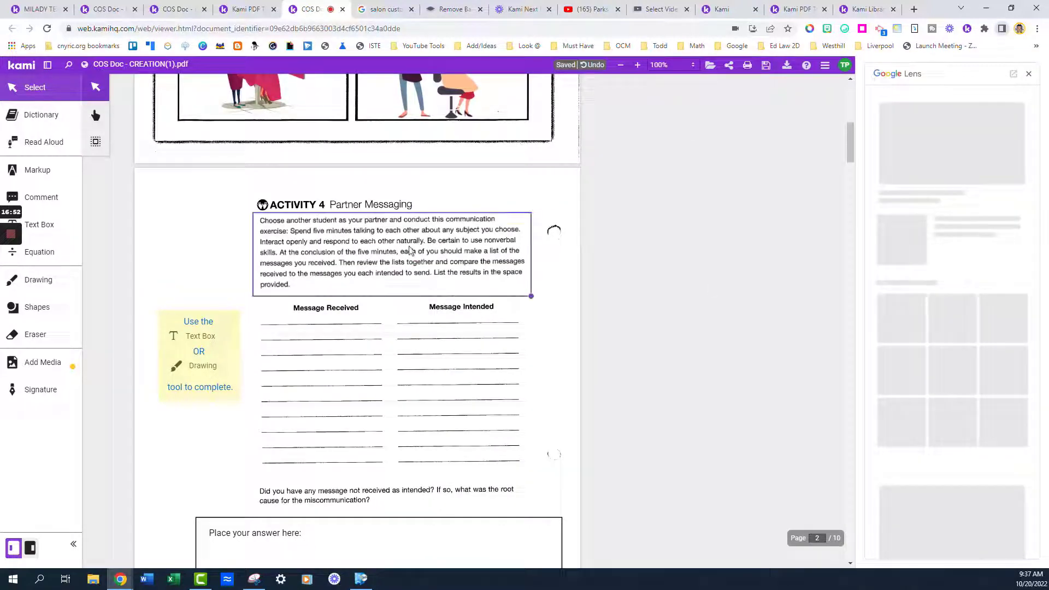
pyautogui.click(380, 253)
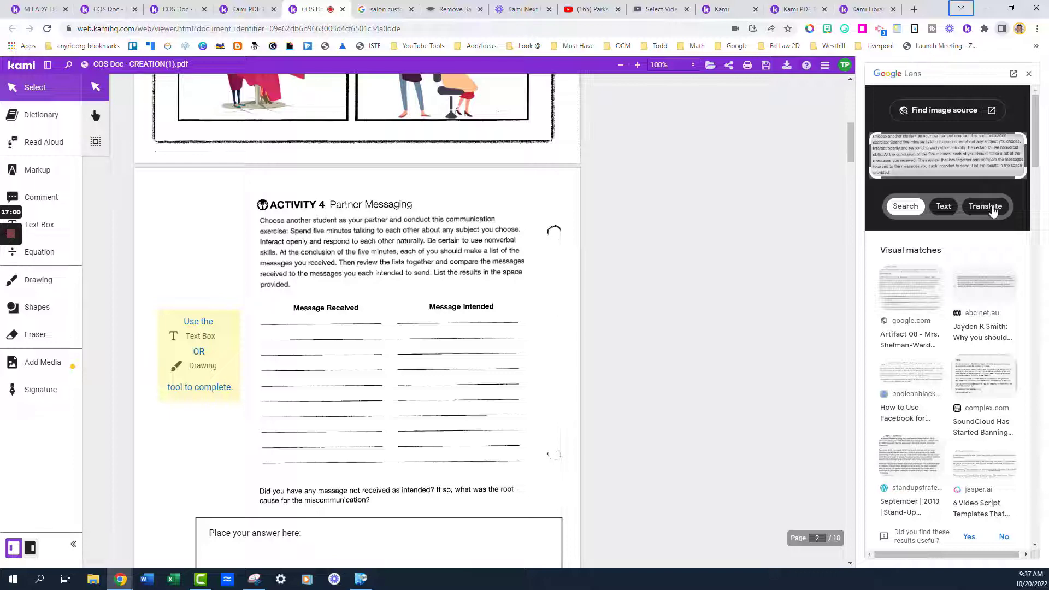
# Translate the instruction image's text from English to Spanish in Google Lens
pyautogui.click(989, 208)
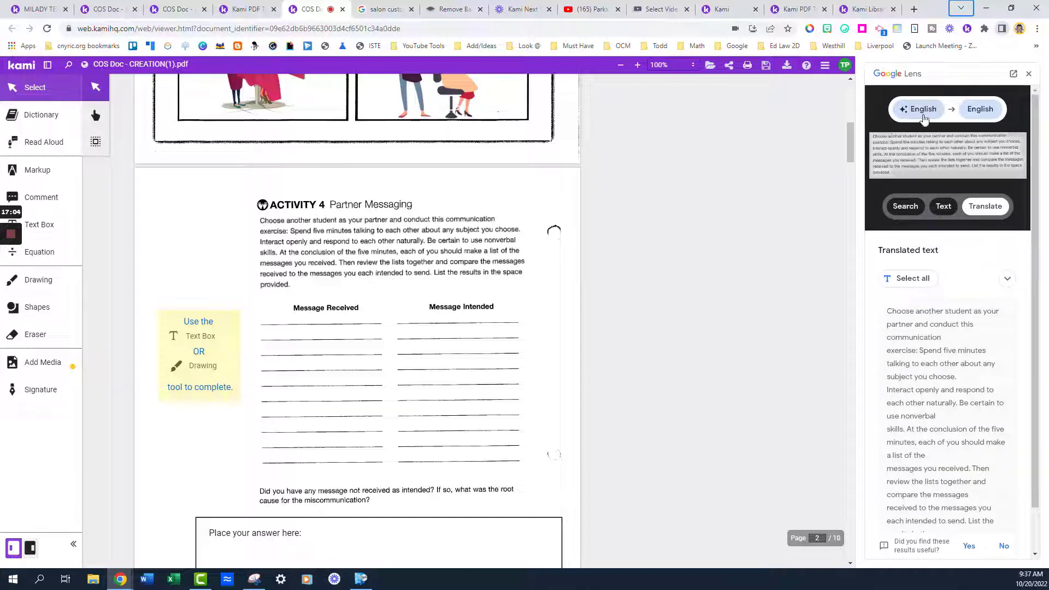
pyautogui.click(979, 109)
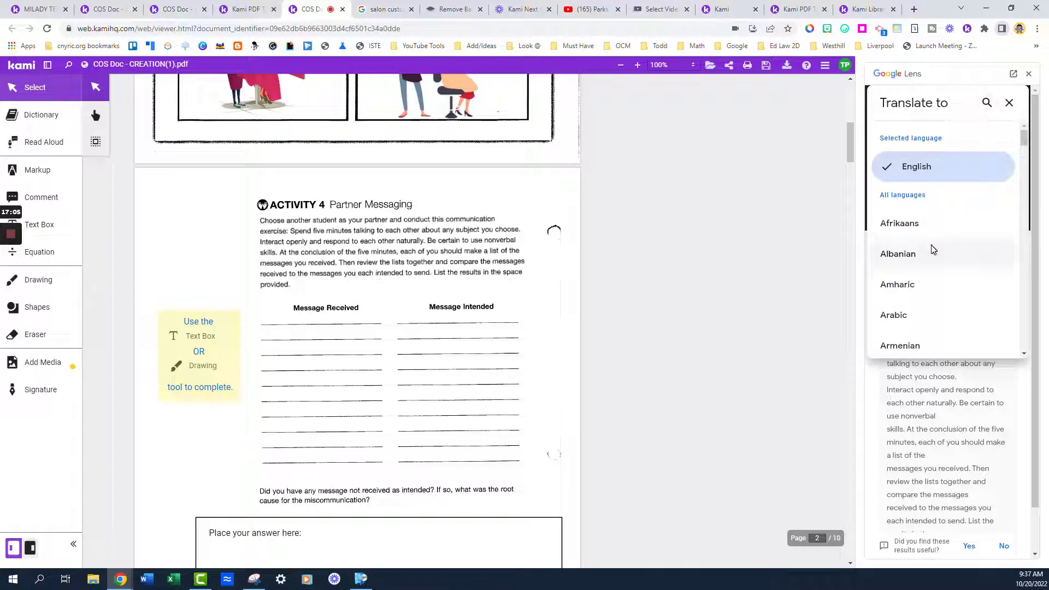
pyautogui.scroll(-6, 929, 300)
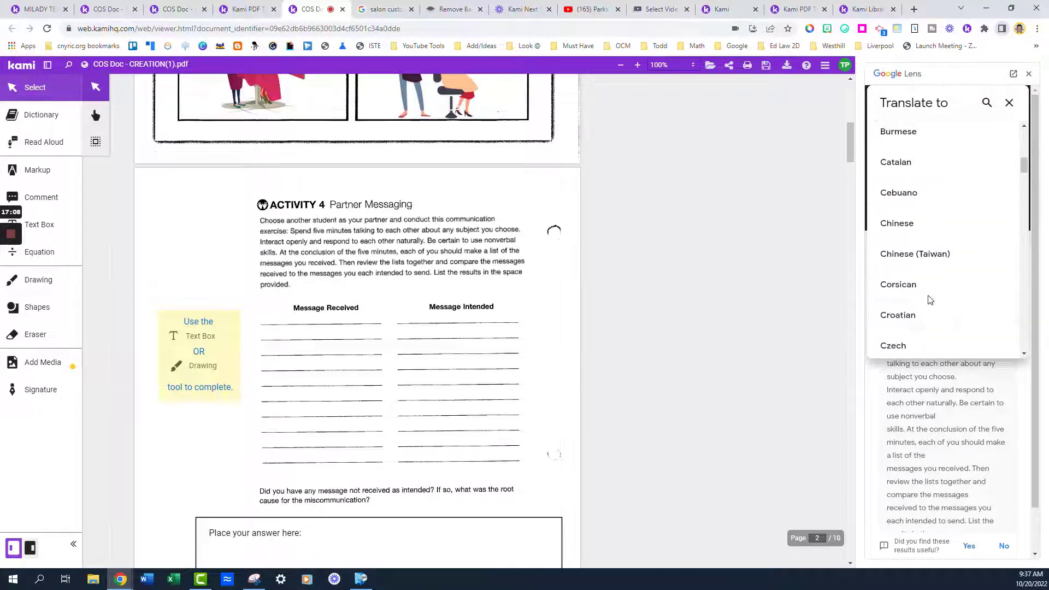
pyautogui.scroll(-12, 930, 299)
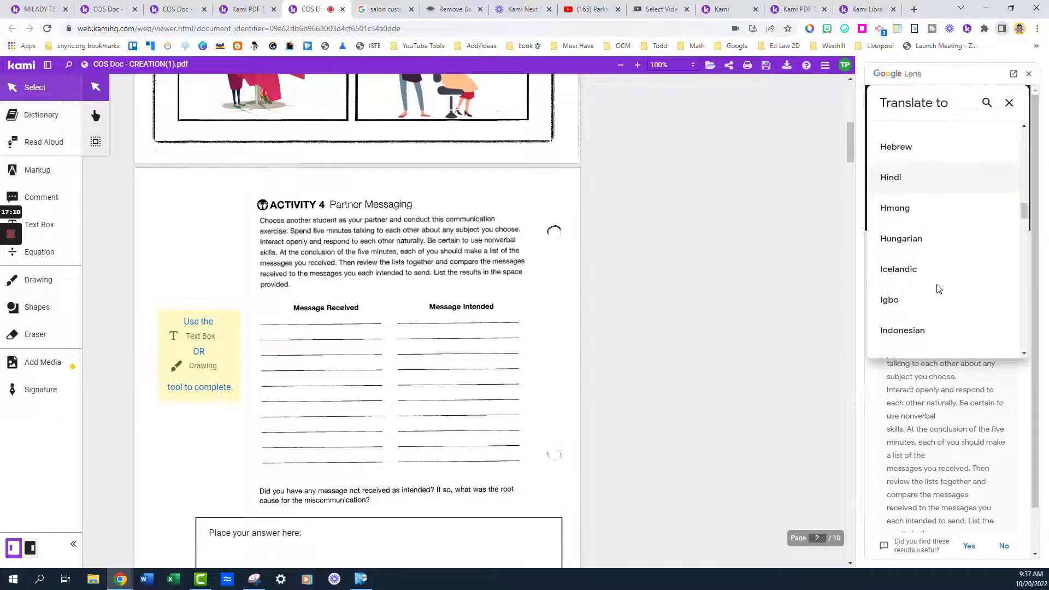
pyautogui.scroll(-12, 937, 289)
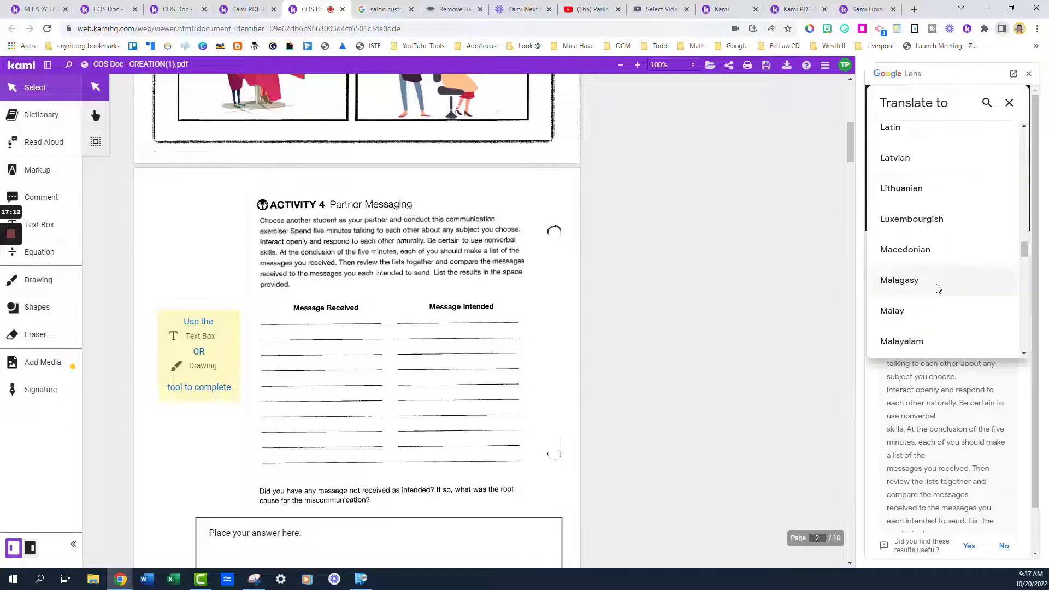
pyautogui.scroll(-10, 932, 287)
pyautogui.scroll(2, 933, 285)
pyautogui.click(936, 262)
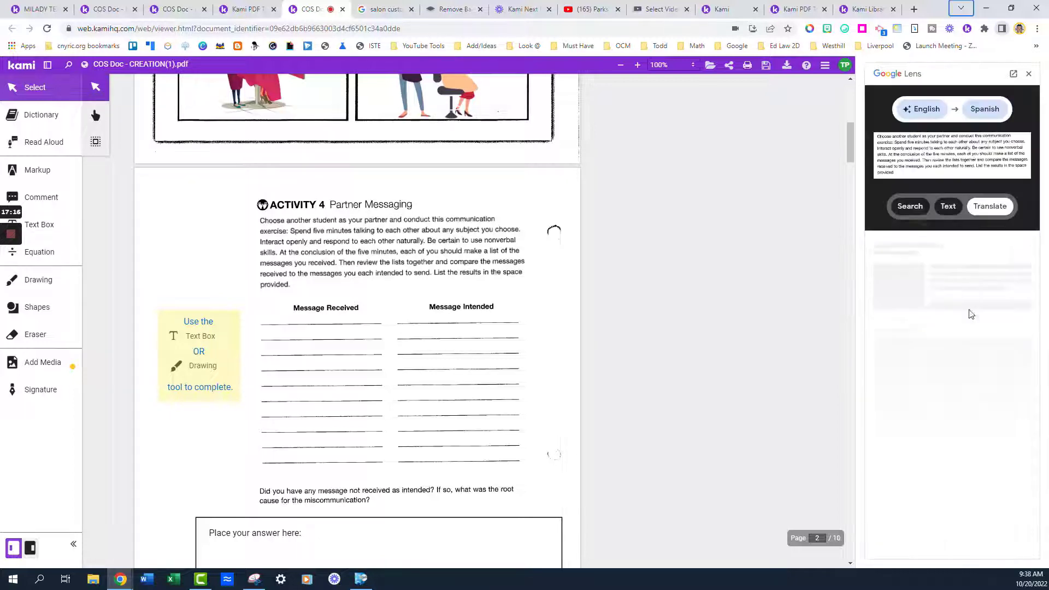
# Copy the whole Spanish translation, paste it as a text box on page 2 and fit it into the margin beside Activity 4
pyautogui.scroll(-1, 941, 479)
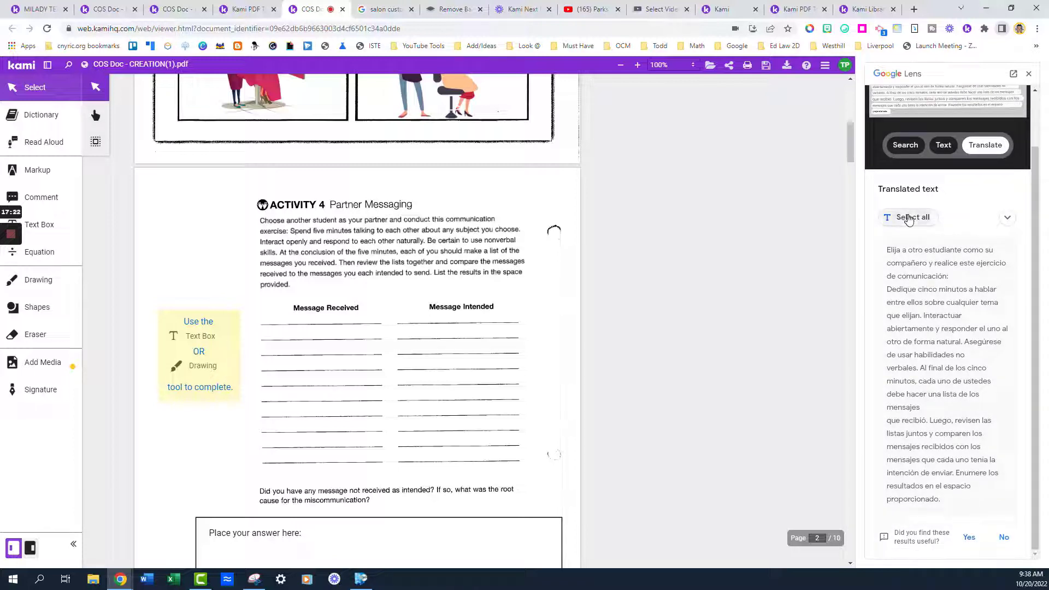
pyautogui.click(905, 217)
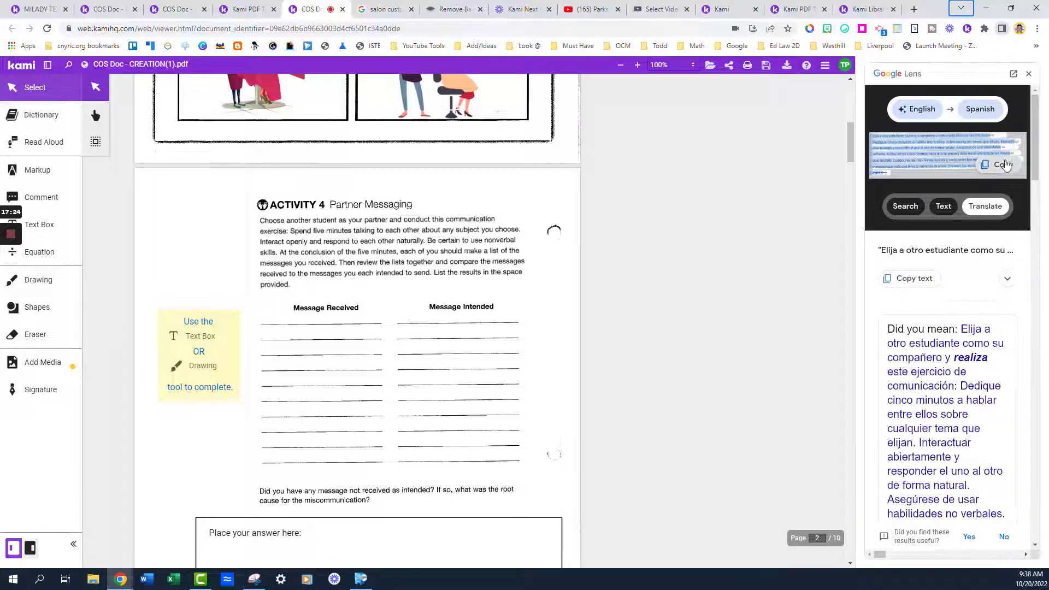
pyautogui.click(997, 166)
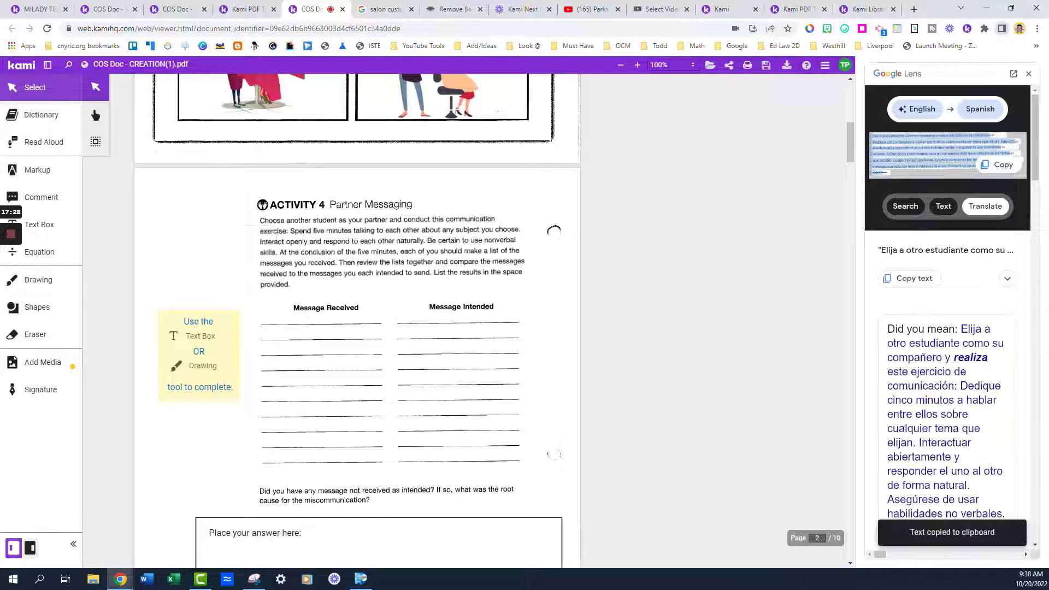
pyautogui.hotkey('ctrl', 'v')
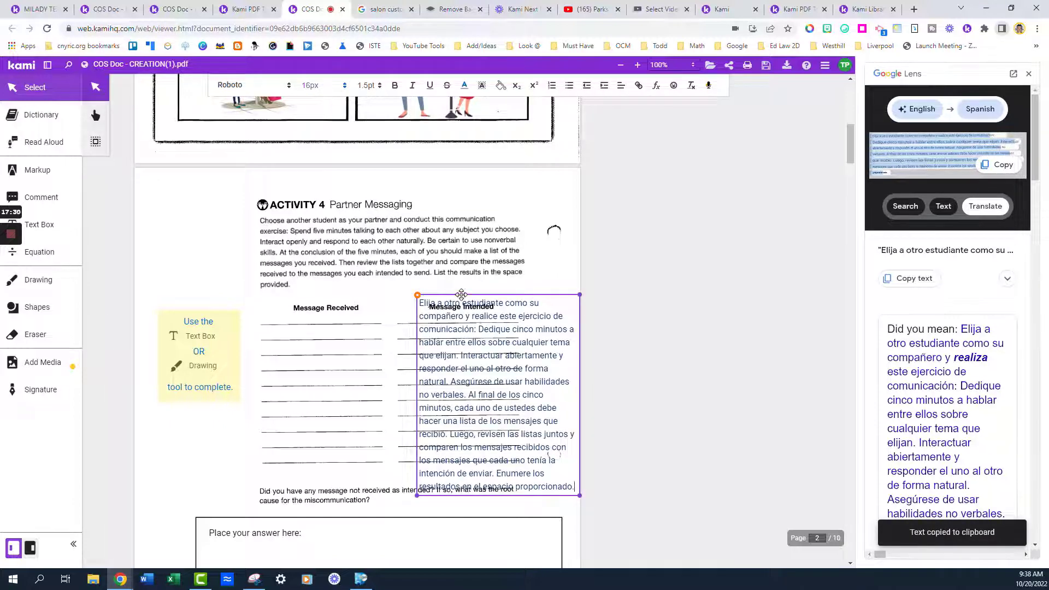
pyautogui.moveTo(460, 295); pyautogui.dragTo(198, 180)
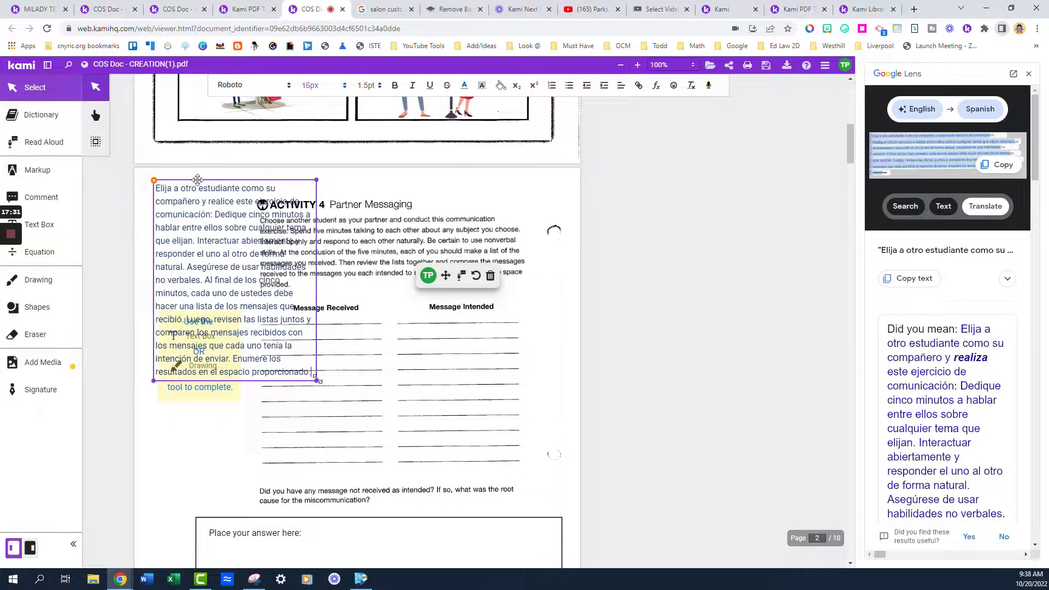
pyautogui.moveTo(317, 381); pyautogui.dragTo(214, 291)
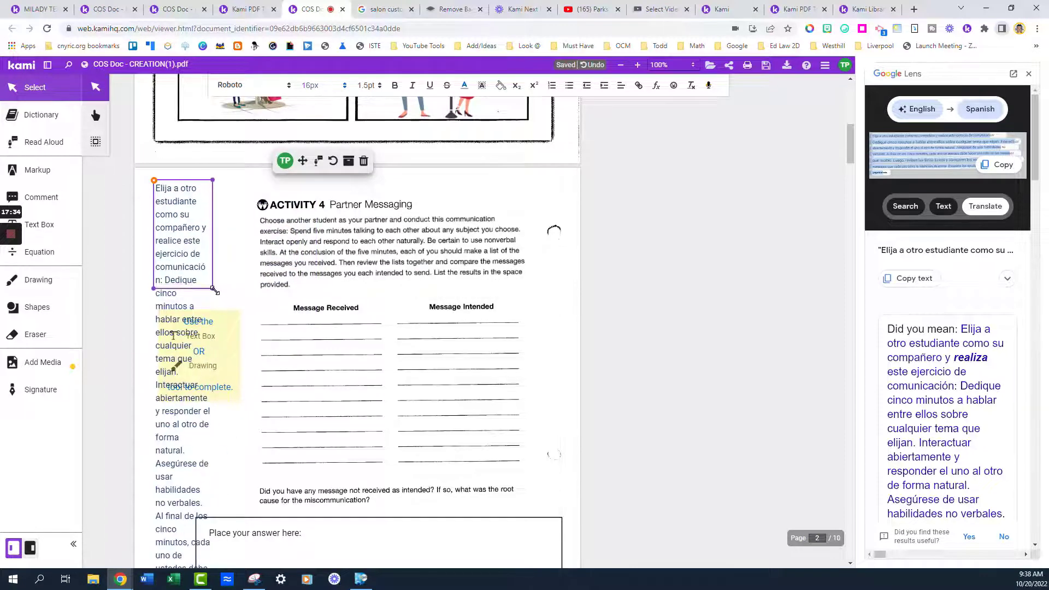
# Set all the Spanish text in the margin text box to 8px and widen the box to the edge of the instructions
pyautogui.click(322, 86)
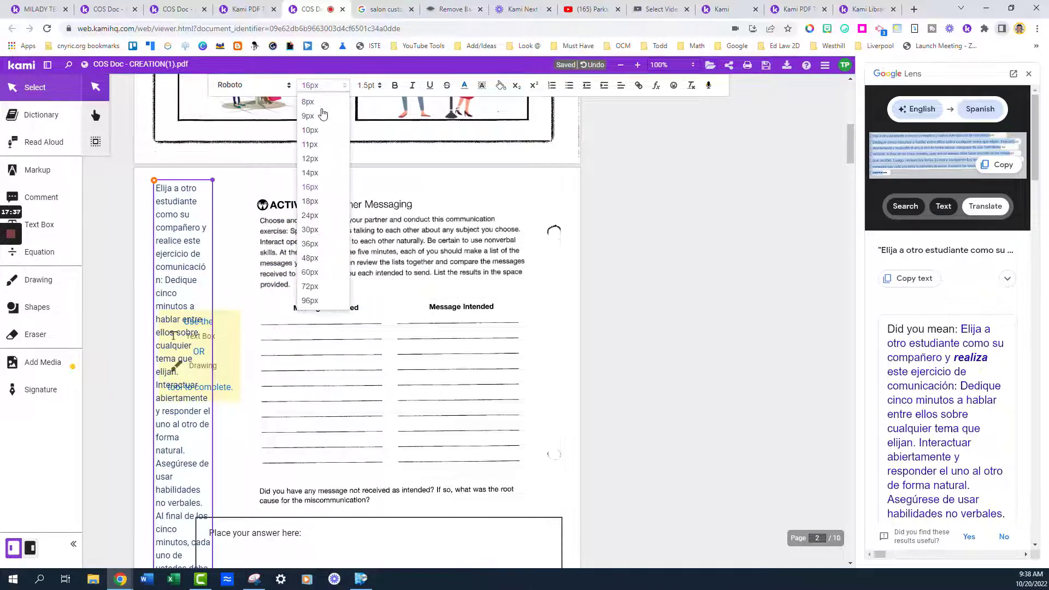
pyautogui.click(179, 357)
pyautogui.hotkey('ctrl', 'a')
pyautogui.click(323, 85)
pyautogui.click(314, 102)
pyautogui.scroll(-15, 357, 339)
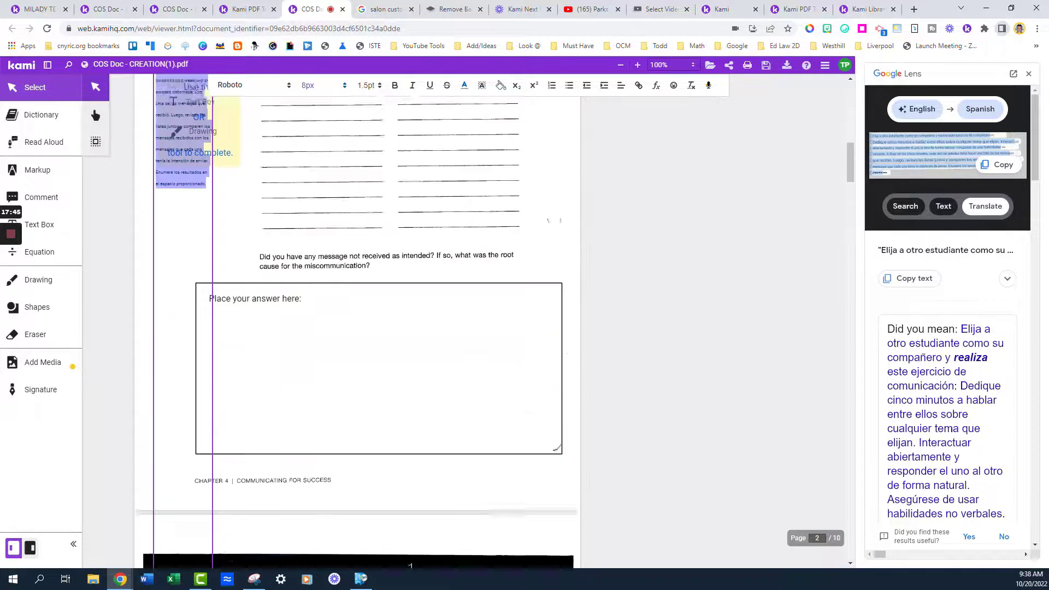
pyautogui.scroll(4, 552, 220)
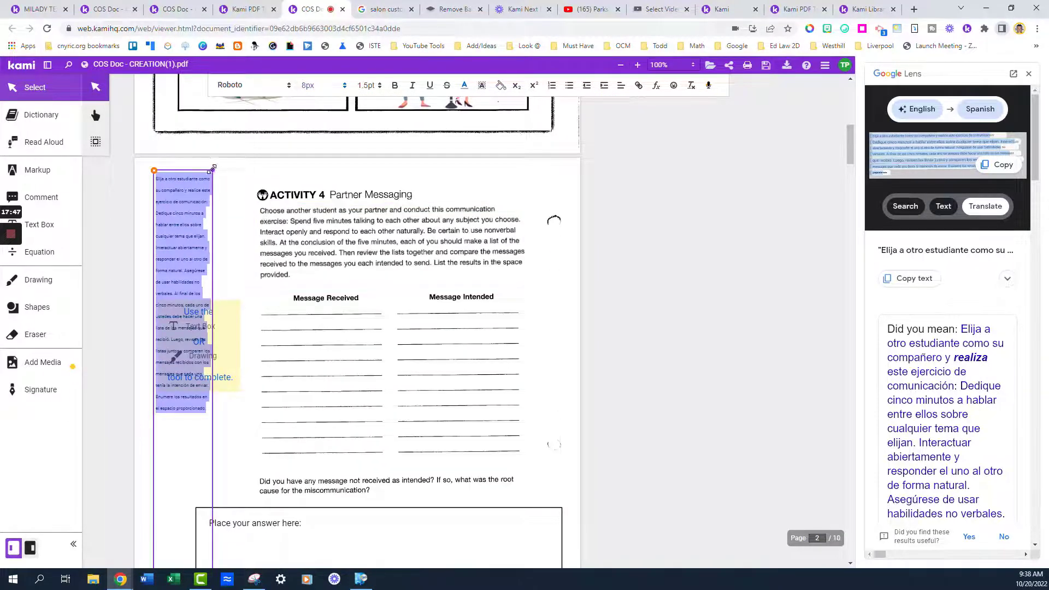
pyautogui.moveTo(213, 168); pyautogui.dragTo(261, 167)
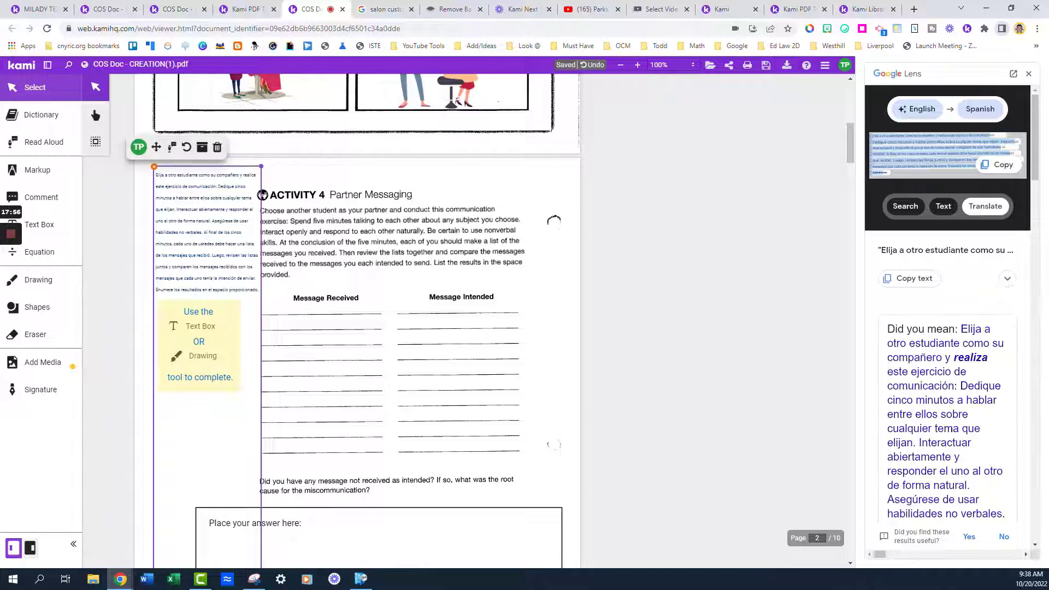
# Delete the Spanish translation text box from page 2
pyautogui.click(606, 241)
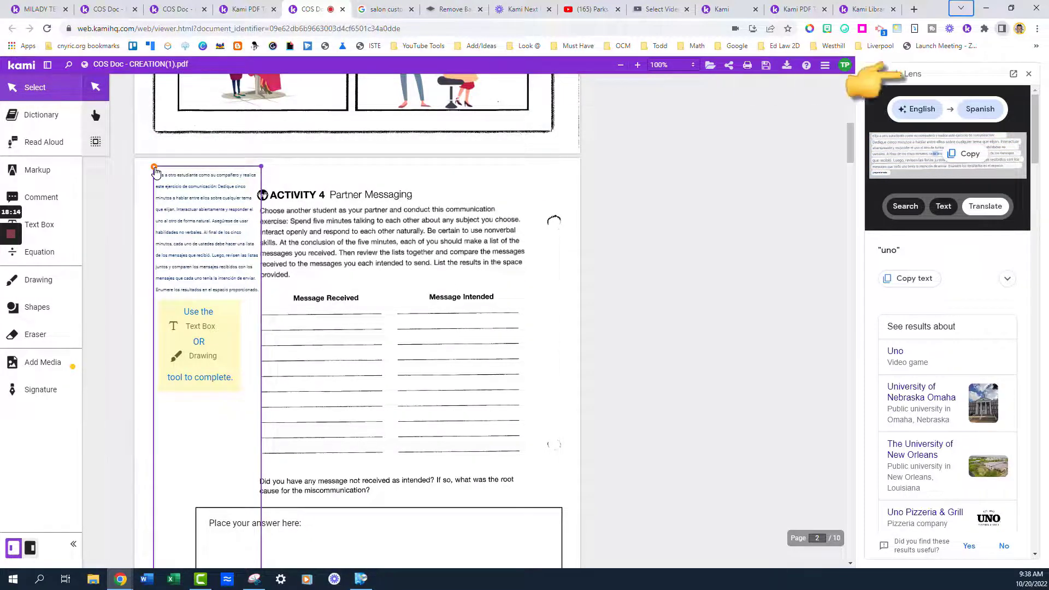
pyautogui.click(156, 173)
pyautogui.press('Delete')
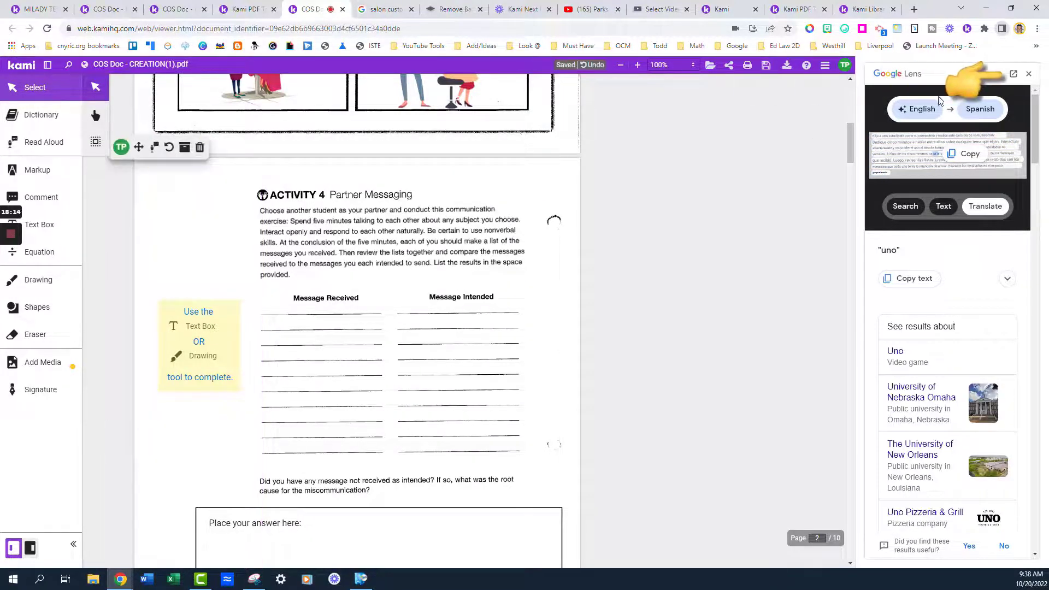
# Open the Lens translation in its own browser tab and capture the translated Spanish paragraph image with Snipping Tool
pyautogui.click(1013, 74)
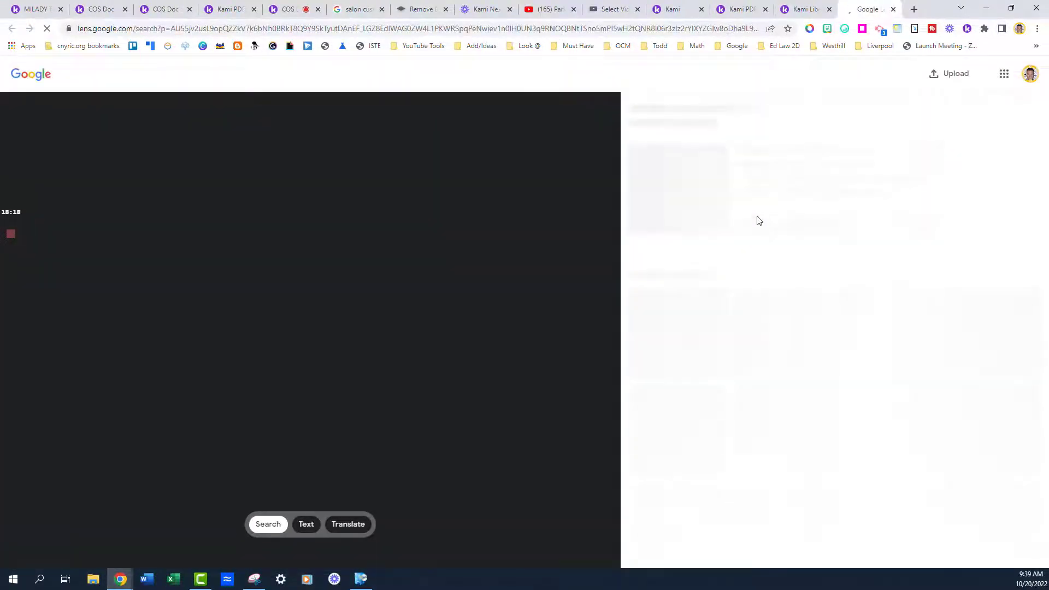
pyautogui.click(384, 300)
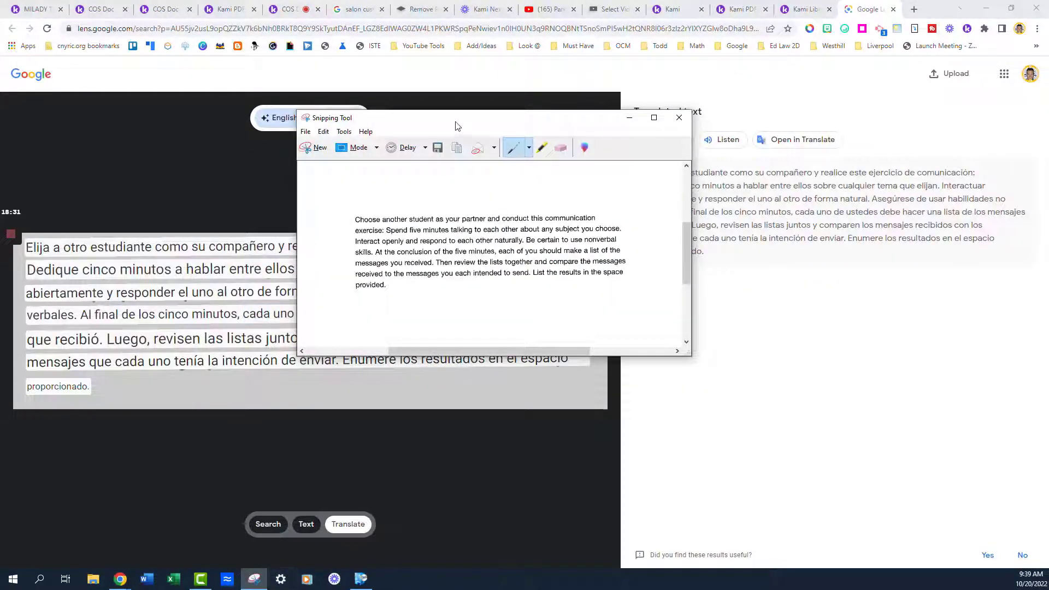
pyautogui.moveTo(458, 127); pyautogui.dragTo(1027, 106)
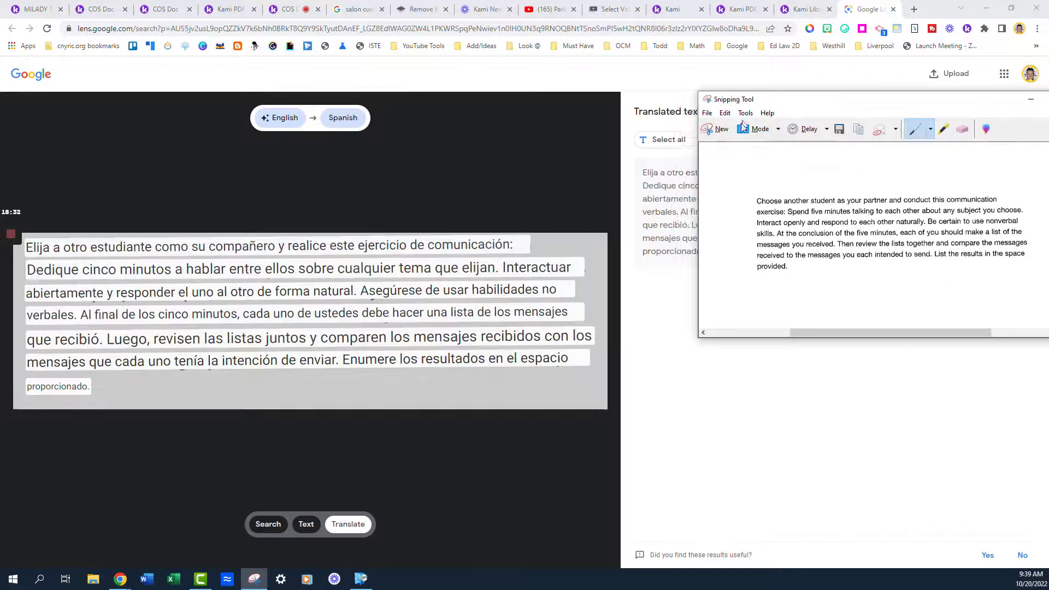
pyautogui.click(712, 134)
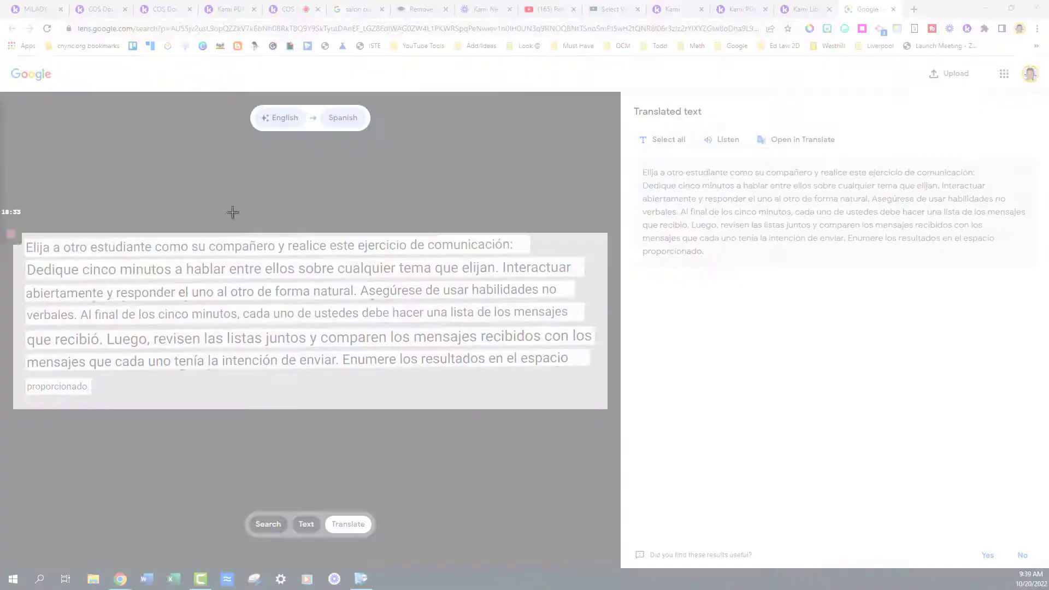
pyautogui.moveTo(21, 233); pyautogui.dragTo(598, 413)
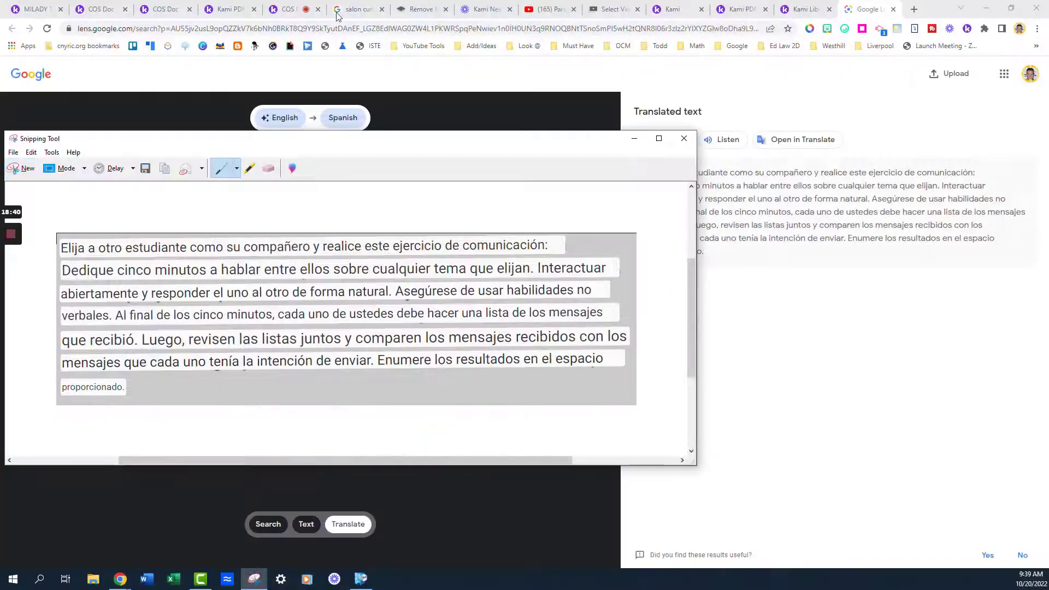
pyautogui.click(743, 12)
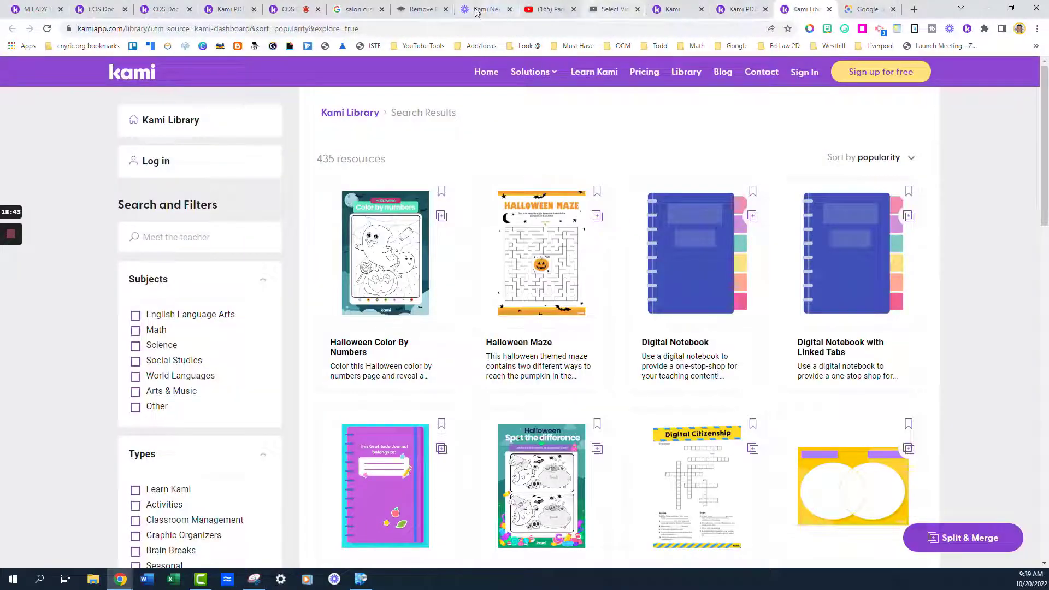
# Paste the captured Spanish paragraph image on page 2 and enlarge it to cover the English Activity 4 instructions
pyautogui.click(287, 13)
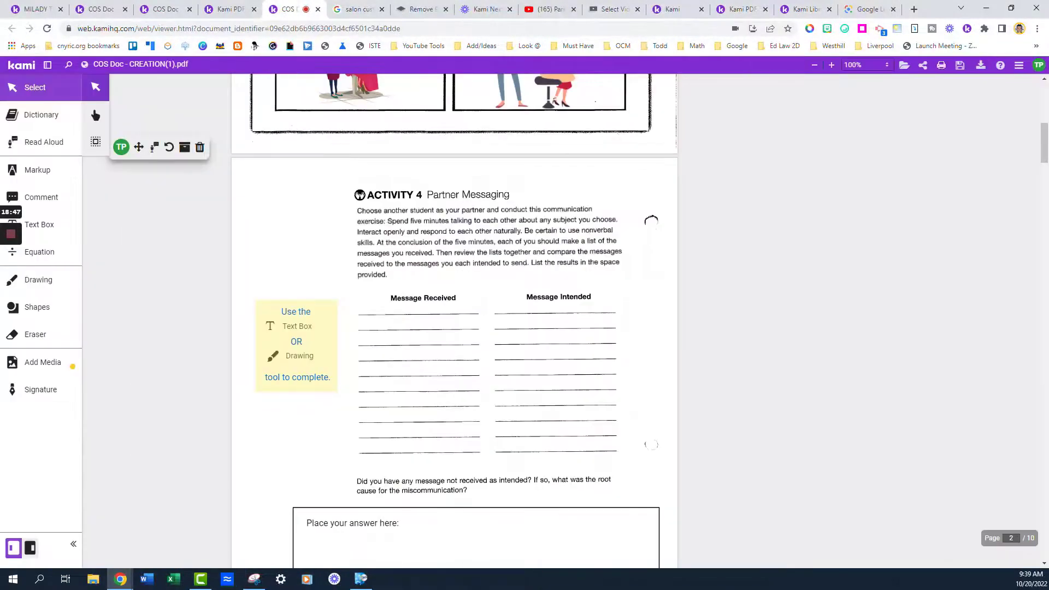
pyautogui.hotkey('ctrl', 'v')
pyautogui.moveTo(520, 330); pyautogui.dragTo(422, 225)
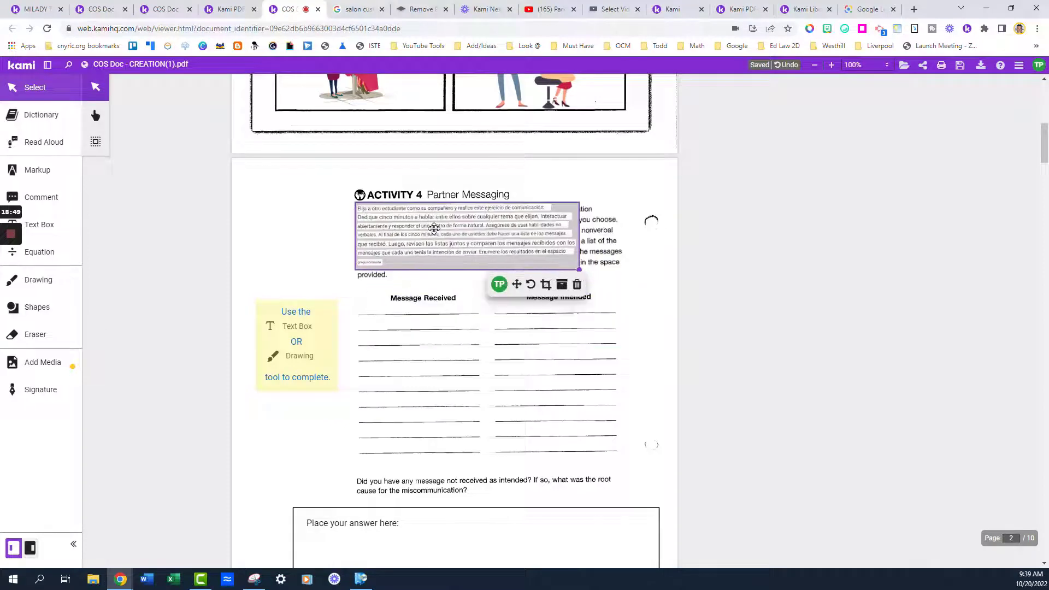
pyautogui.moveTo(579, 270); pyautogui.dragTo(627, 286)
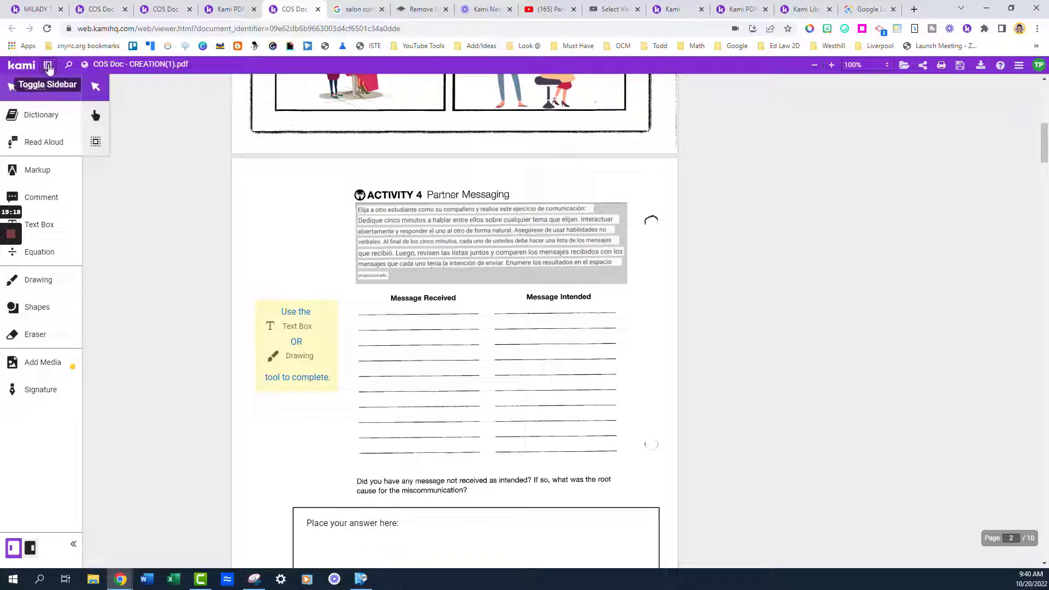
# Place the first animated thumbs-up cutout from the annotation bank on page 2 and shrink it to a small sticker
pyautogui.click(48, 67)
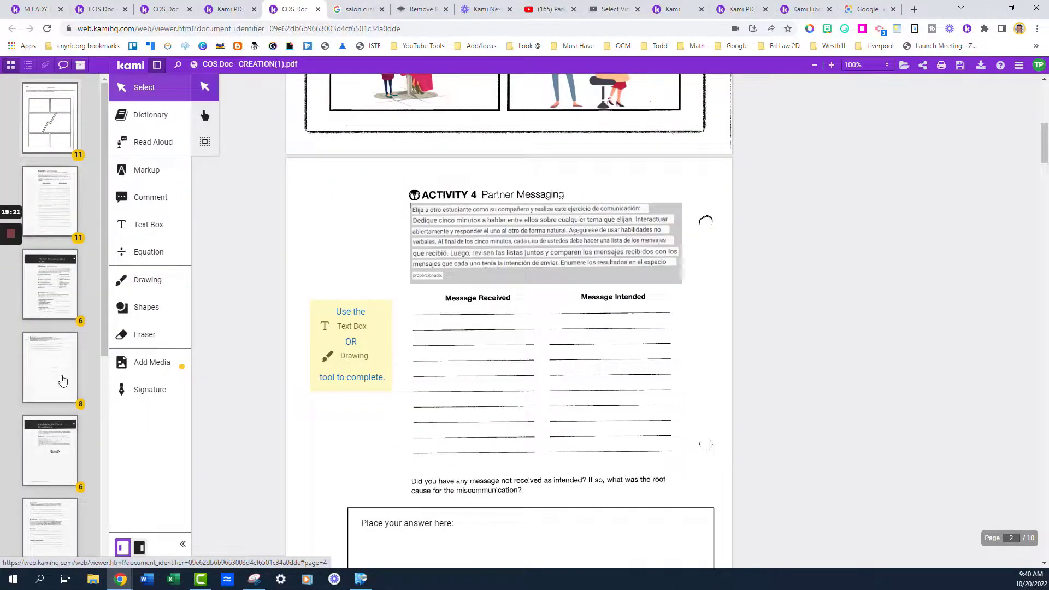
pyautogui.scroll(-3, 60, 481)
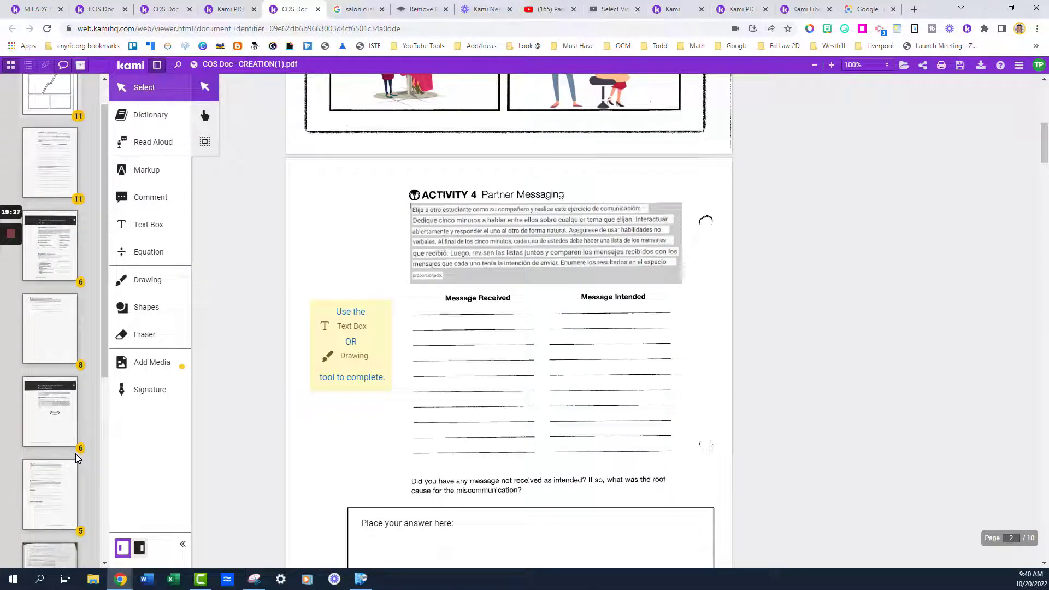
pyautogui.scroll(3, 54, 300)
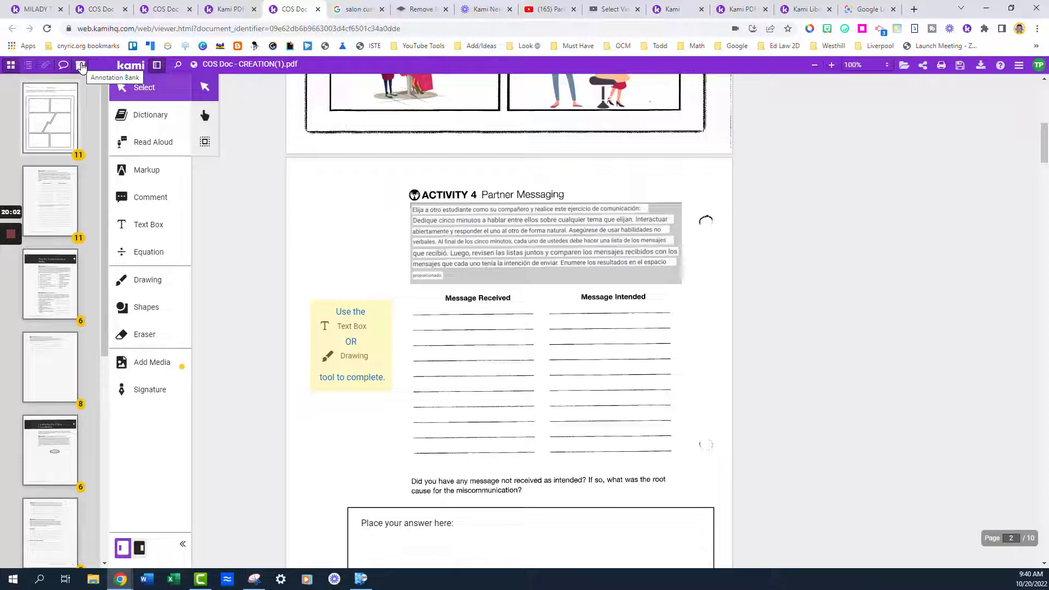
pyautogui.click(81, 66)
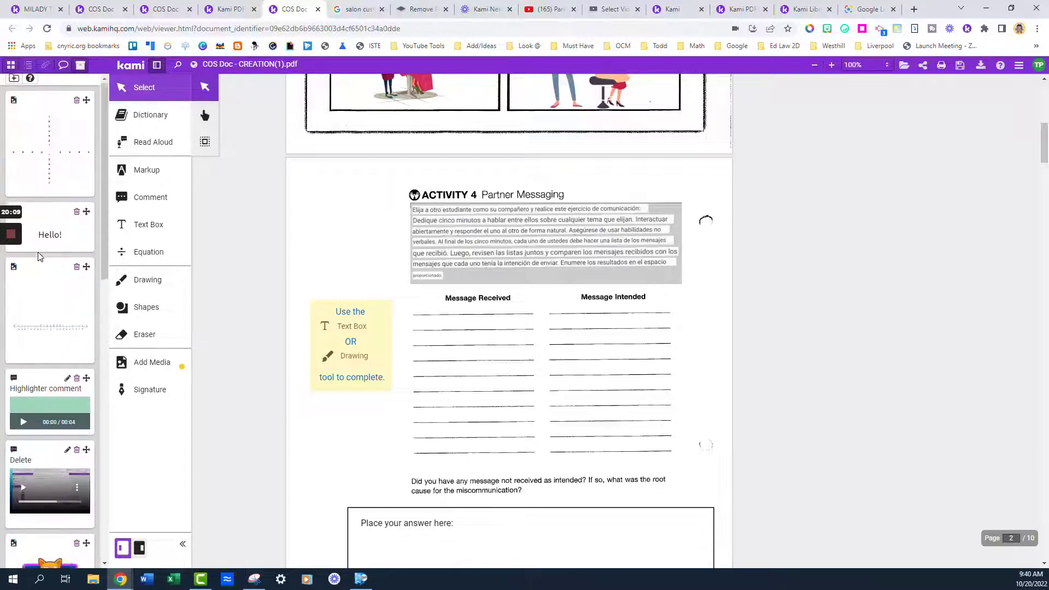
pyautogui.scroll(-9, 40, 257)
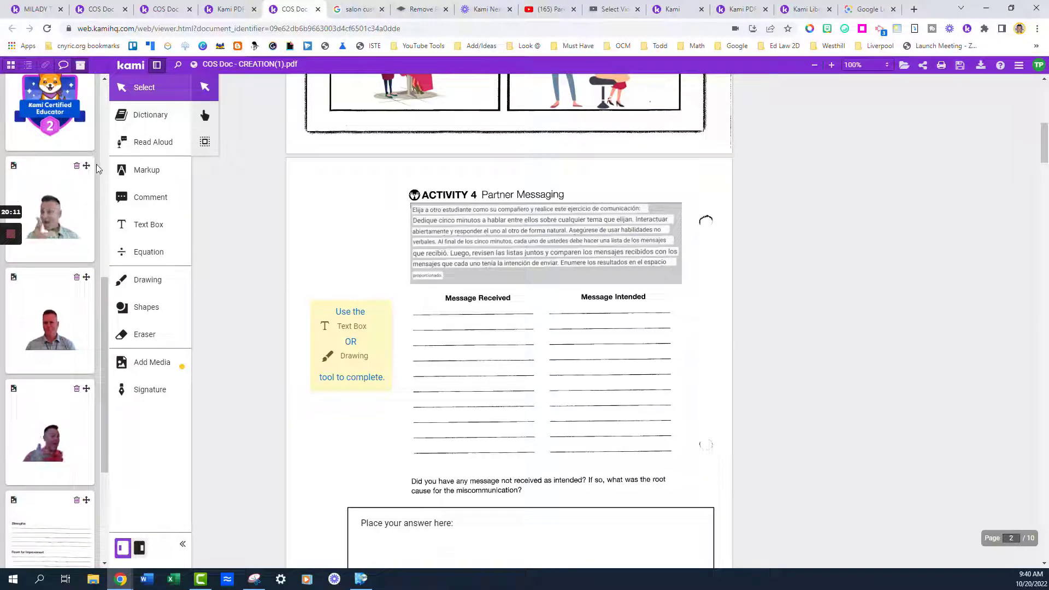
pyautogui.moveTo(89, 170)
pyautogui.mouseDown()
pyautogui.moveTo(323, 200)
pyautogui.moveTo(415, 186)
pyautogui.mouseUp()
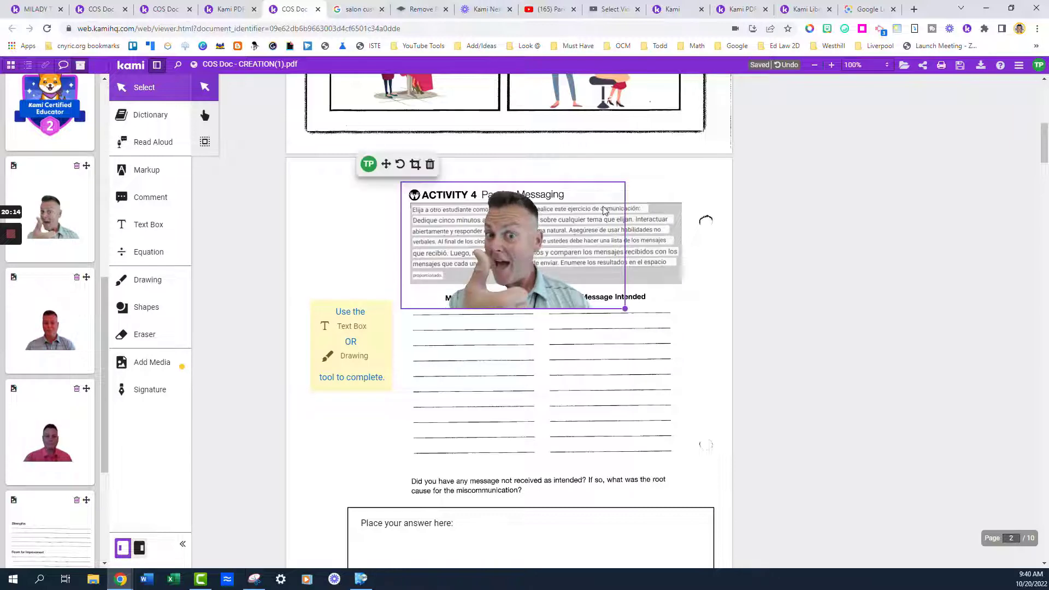
pyautogui.moveTo(437, 267); pyautogui.dragTo(321, 243)
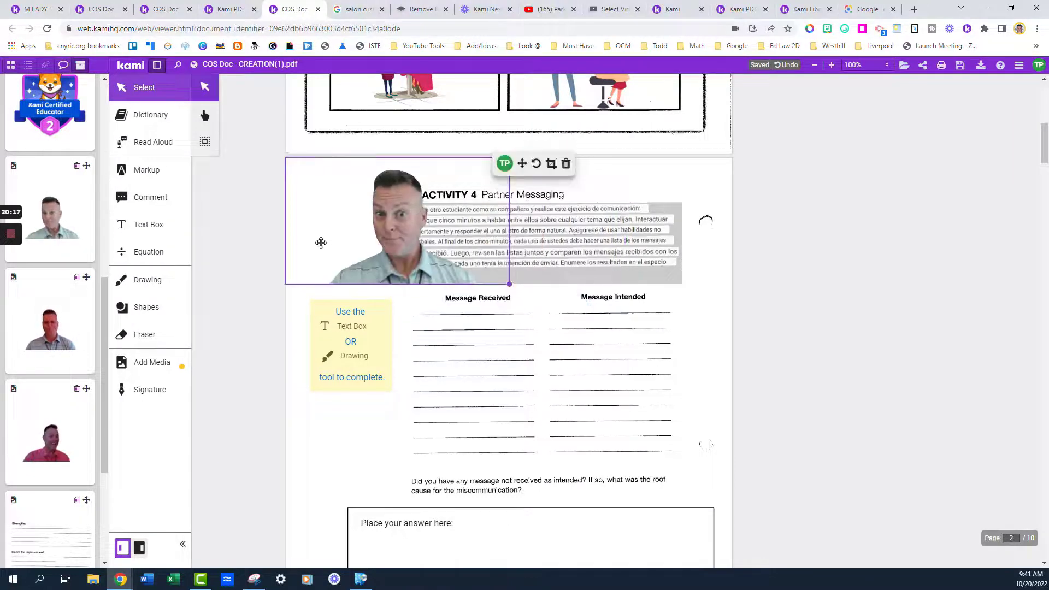
pyautogui.moveTo(509, 284)
pyautogui.mouseDown()
pyautogui.moveTo(368, 204)
pyautogui.moveTo(539, 342)
pyautogui.mouseUp()
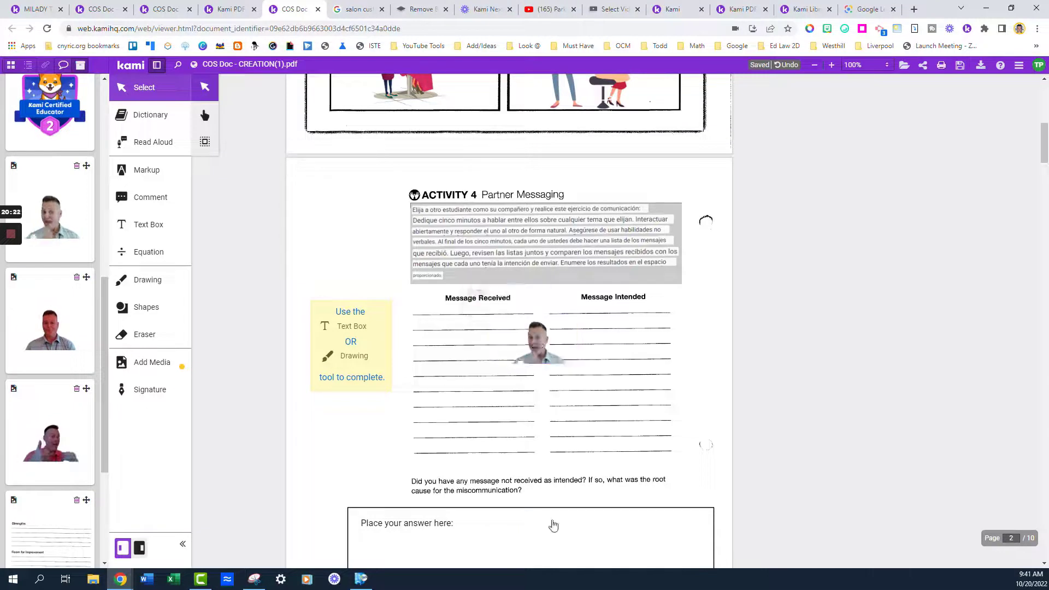
# Move the animated thumbs-up sticker into the margin beside the Spanish Activity 4 instructions, above the yellow note
pyautogui.click(552, 525)
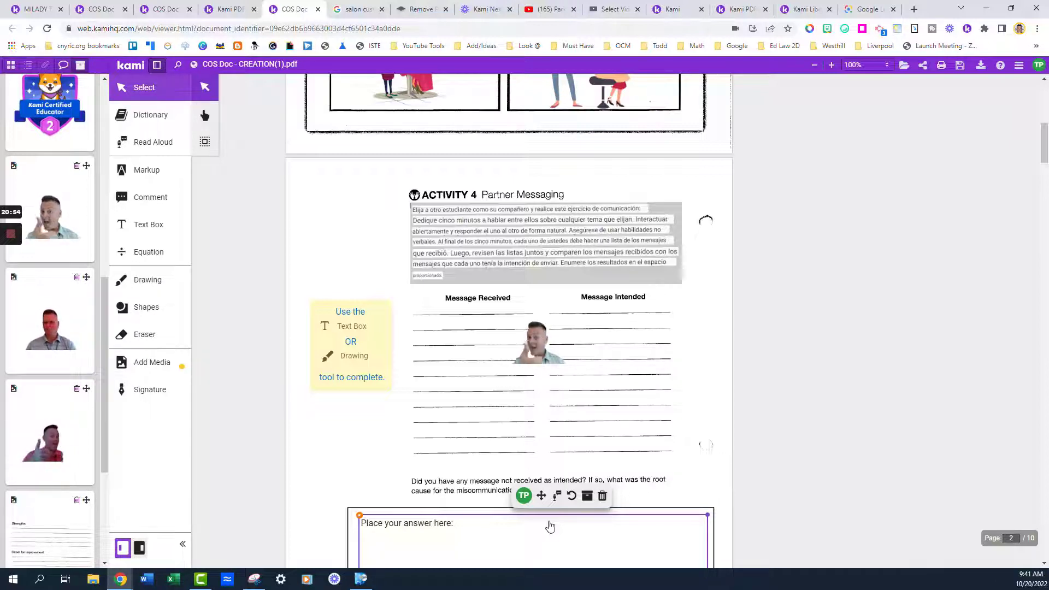
pyautogui.click(544, 354)
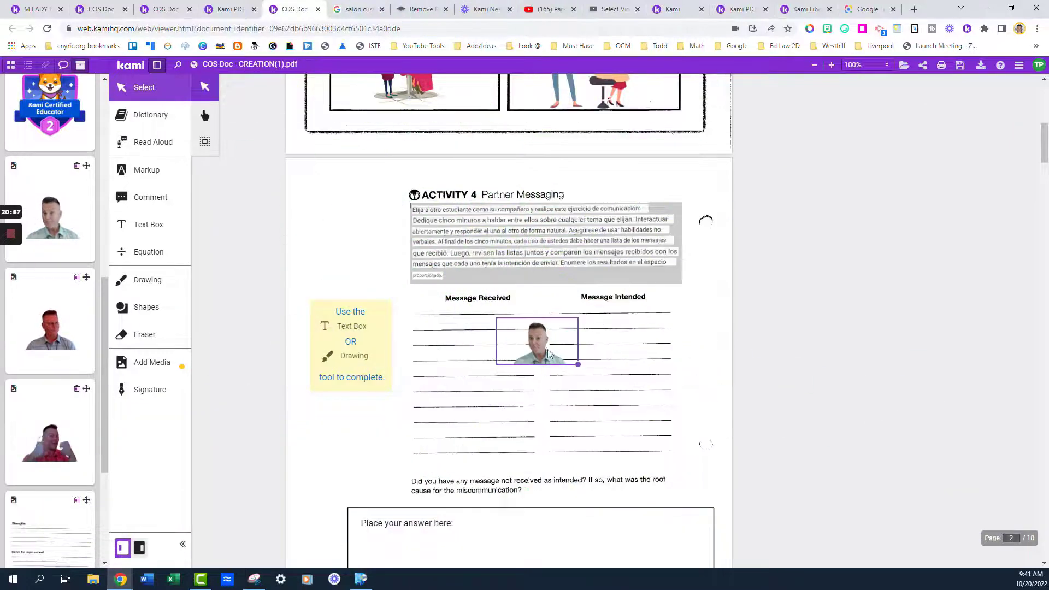
pyautogui.moveTo(543, 354); pyautogui.dragTo(352, 244)
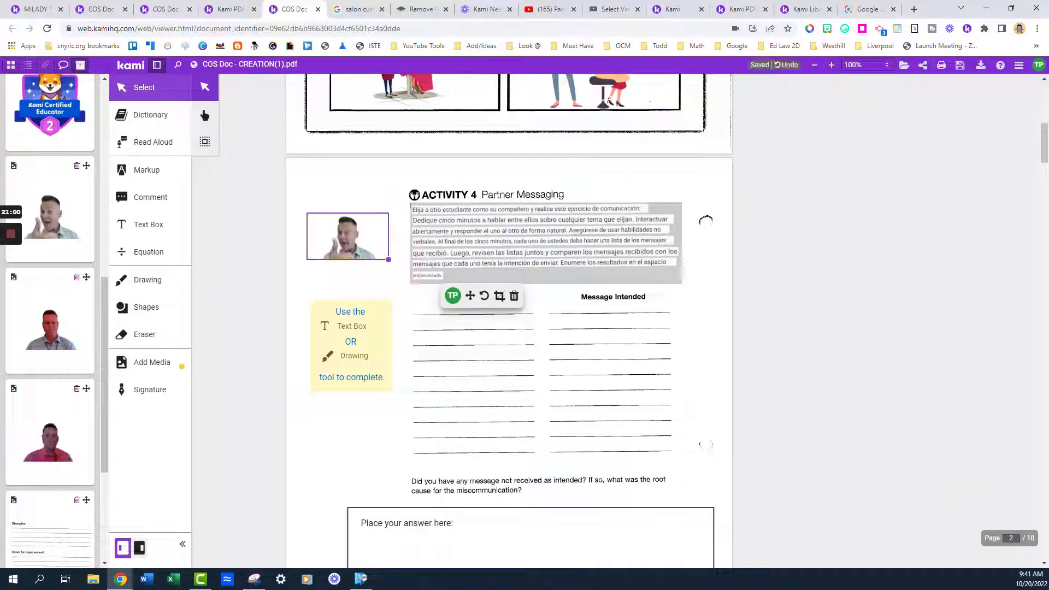
pyautogui.click(434, 252)
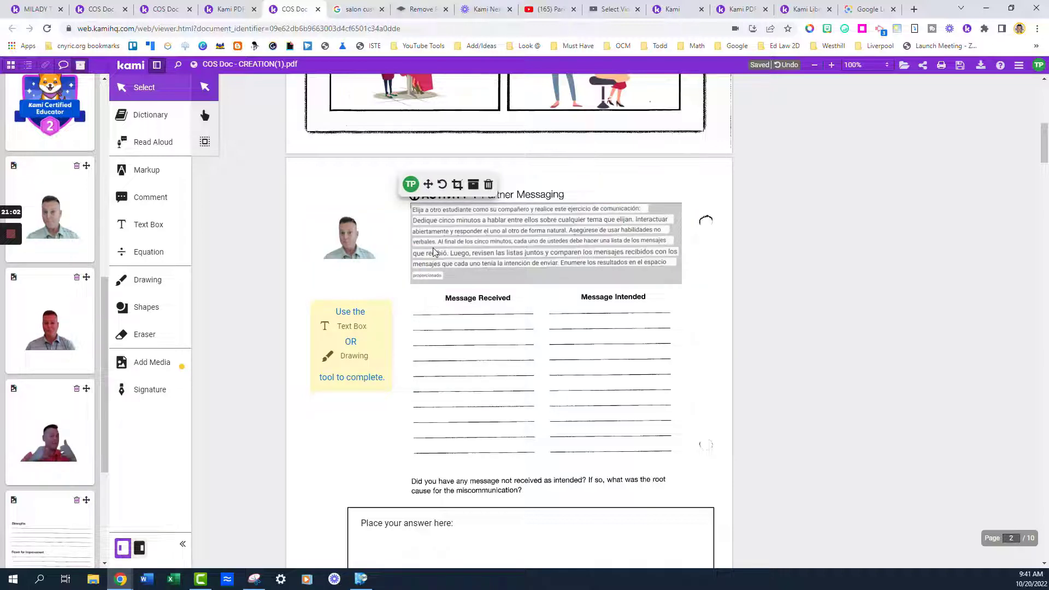
# Add the image of the woman in the yellow top from page 1's first cartoon panel to the annotation bank
pyautogui.scroll(9, 434, 252)
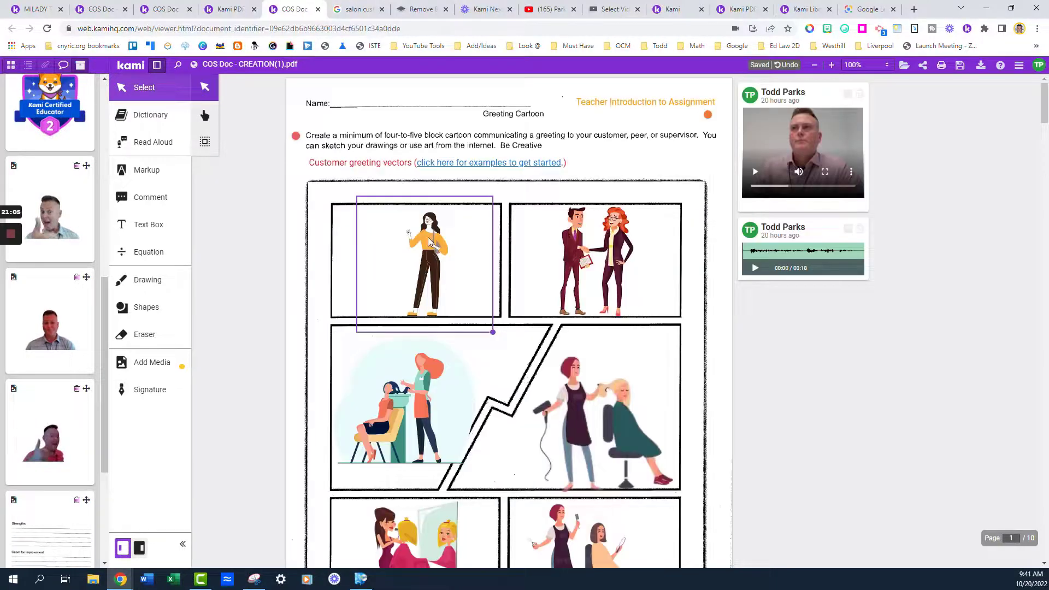
pyautogui.click(429, 242)
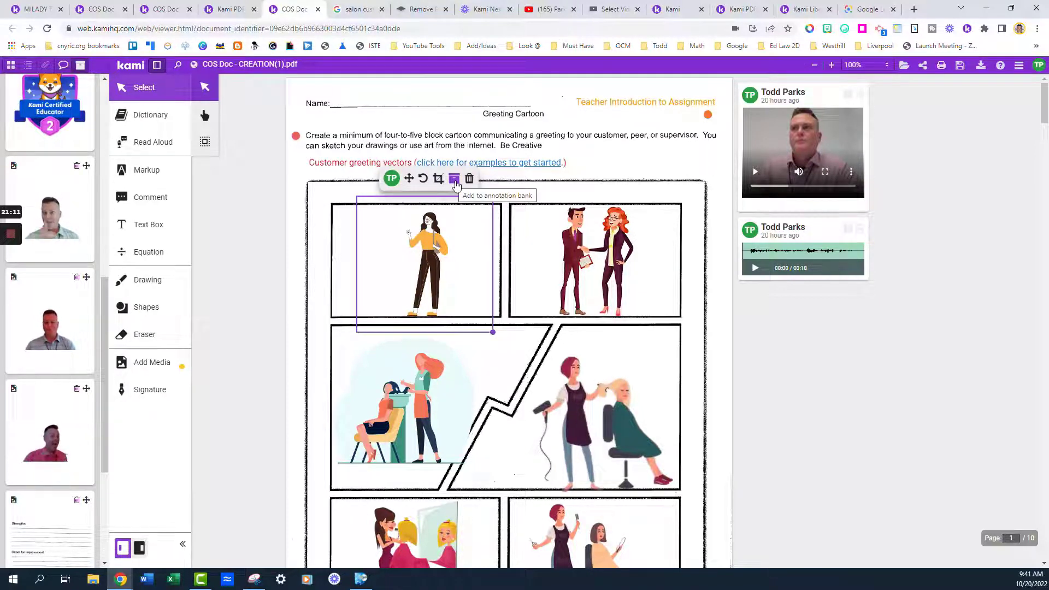
pyautogui.click(456, 185)
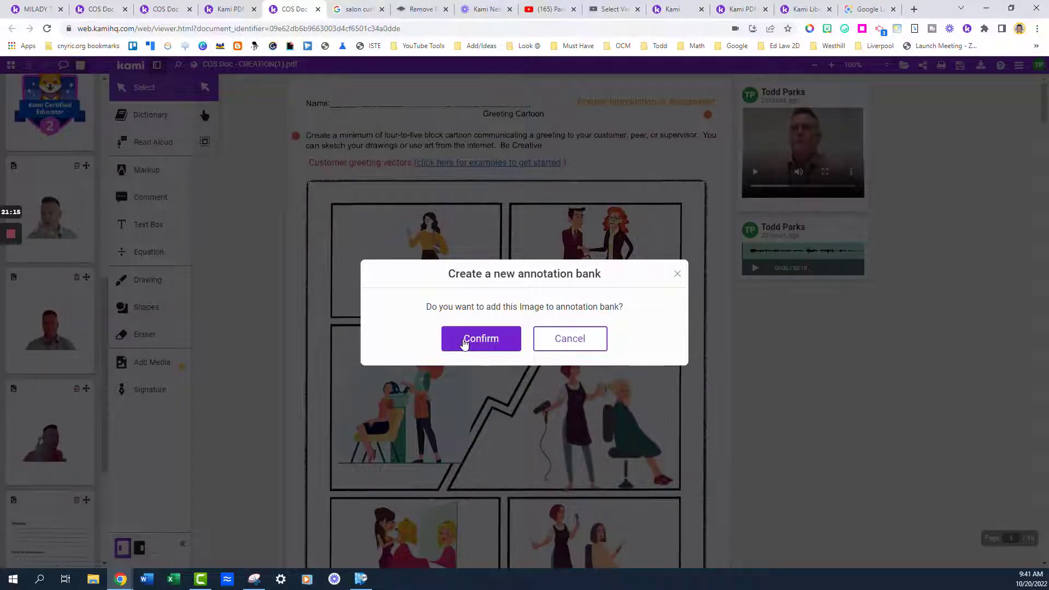
pyautogui.click(464, 342)
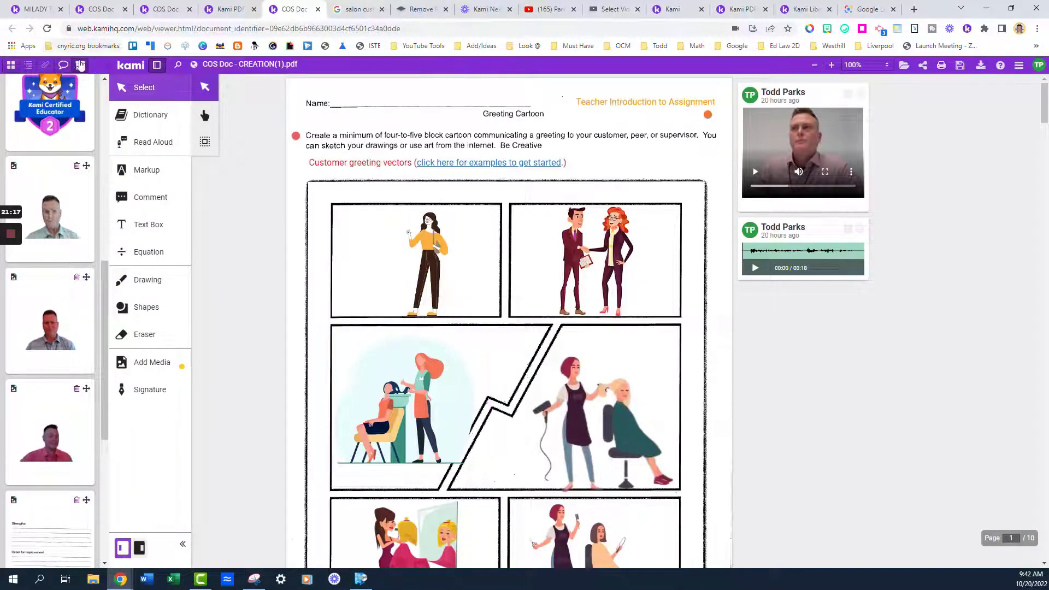
# Try placing a copy of the banked woman image on the page 1 cartoon and remove the copy
pyautogui.scroll(-5, 23, 437)
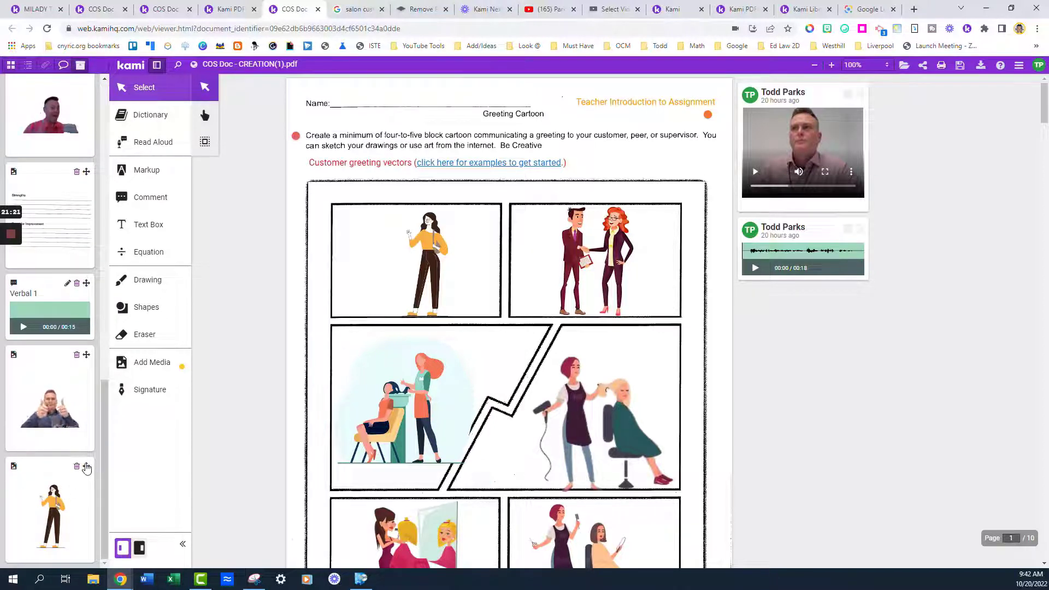
pyautogui.moveTo(86, 468); pyautogui.dragTo(112, 469)
pyautogui.moveTo(322, 416); pyautogui.dragTo(464, 262)
pyautogui.click(504, 179)
pyautogui.click(441, 324)
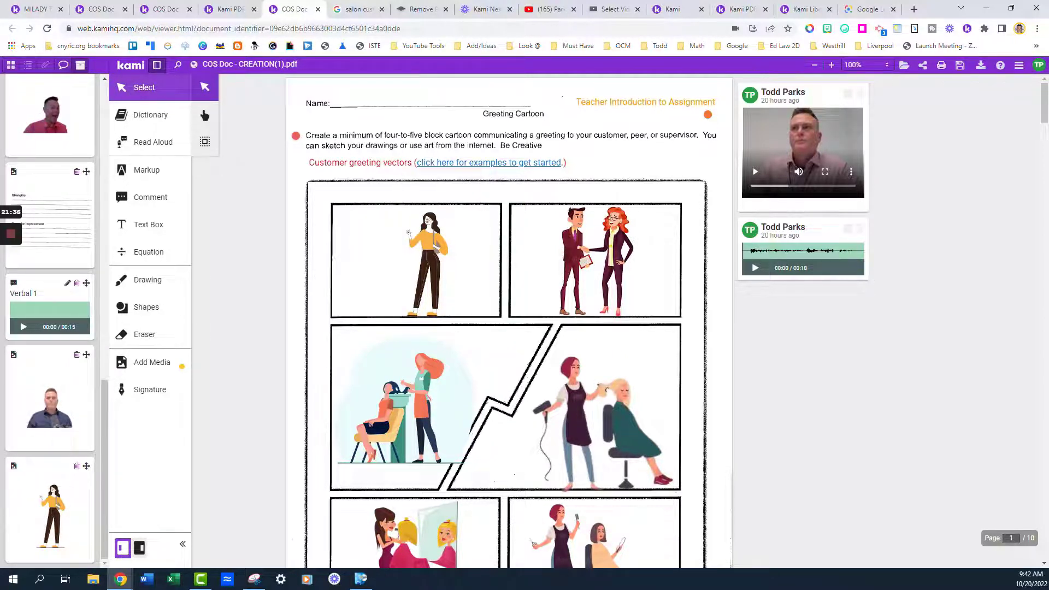
pyautogui.scroll(15, 30, 288)
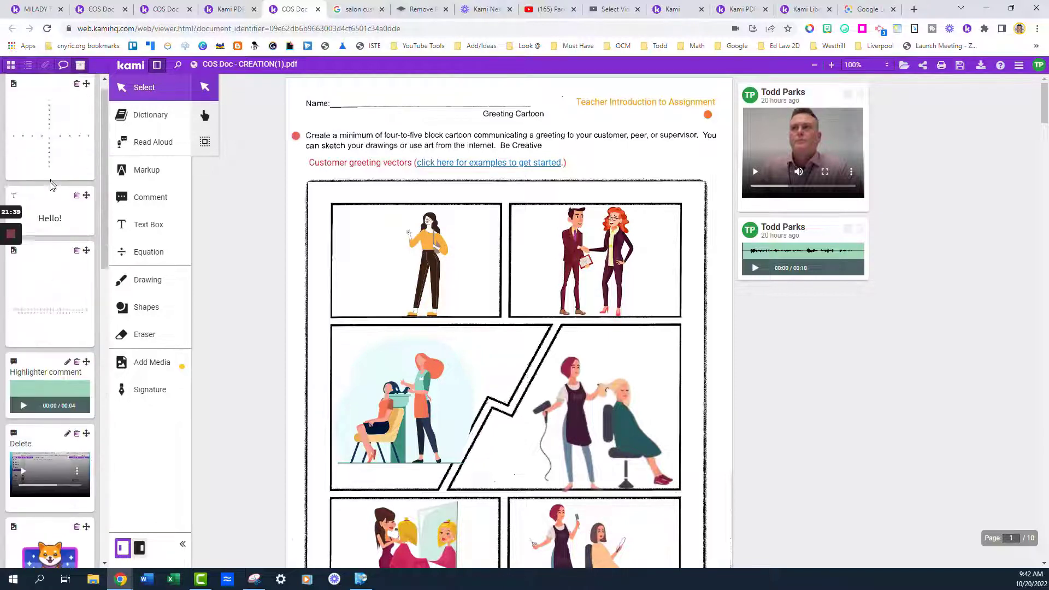